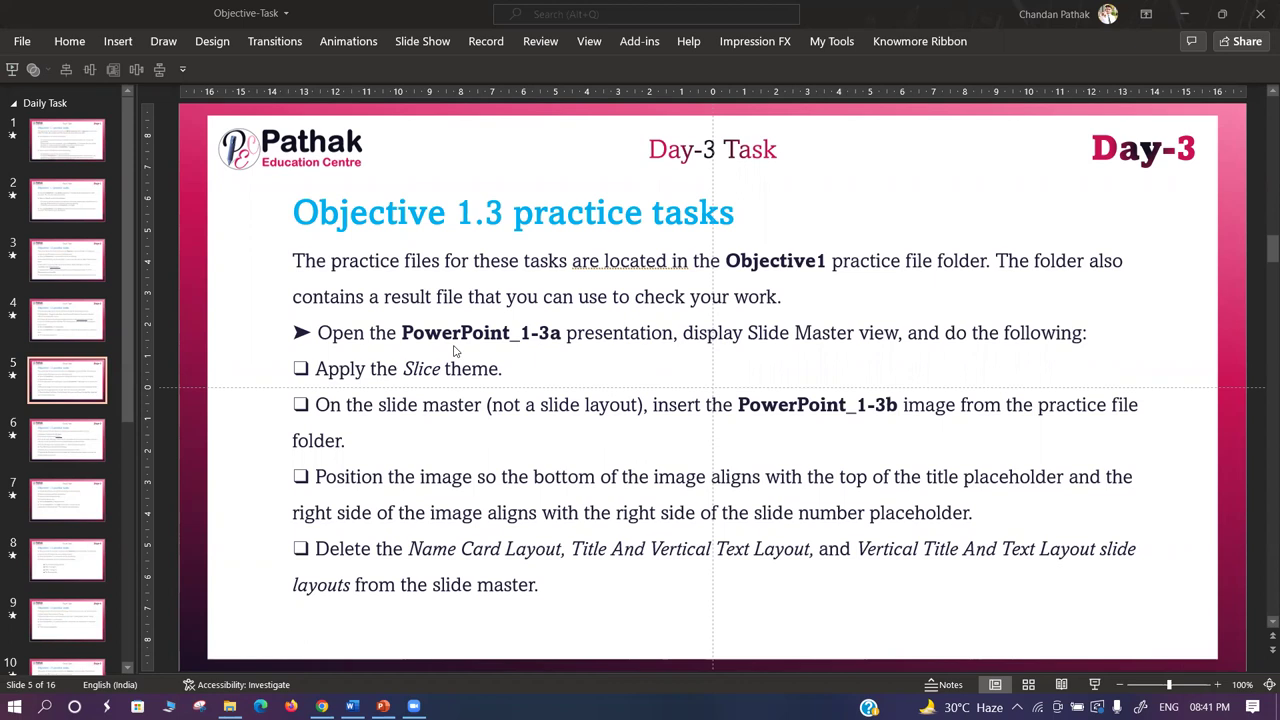
Minimize the task deck and open PowerPoint_1-3a from the Objective1 folder in File Explorer.
click(1186, 17)
click(229, 706)
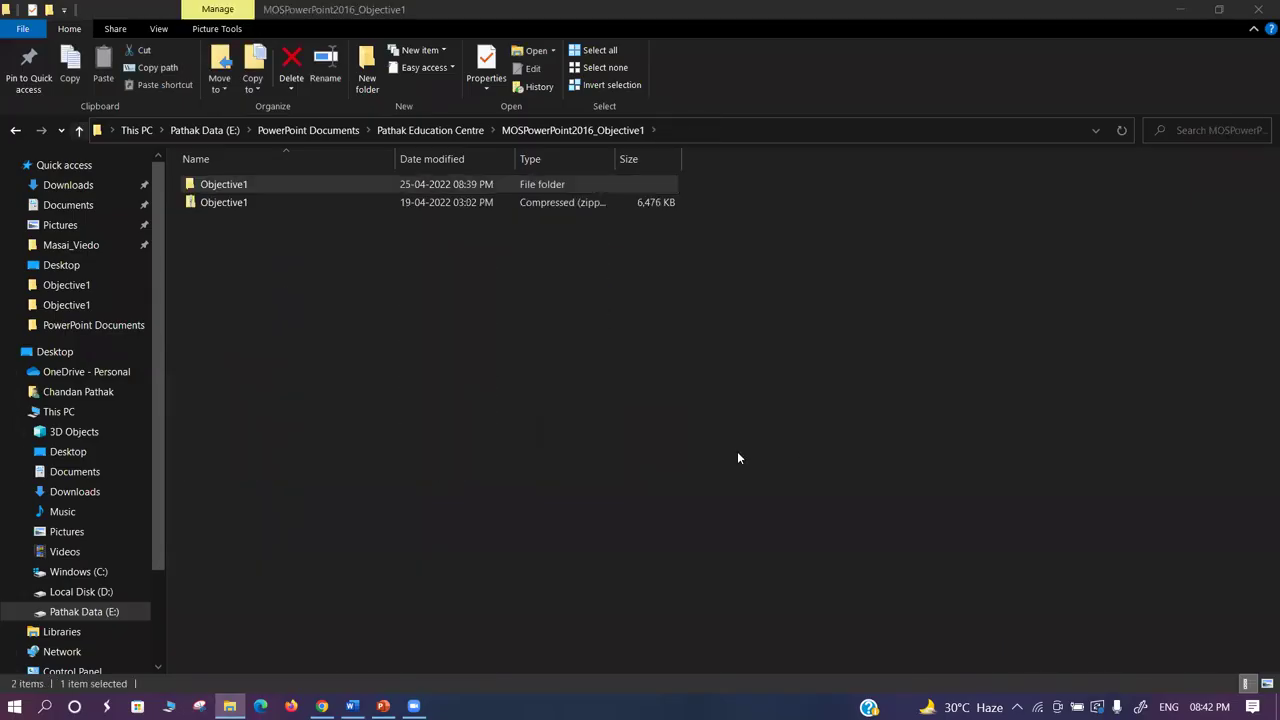
click(197, 248)
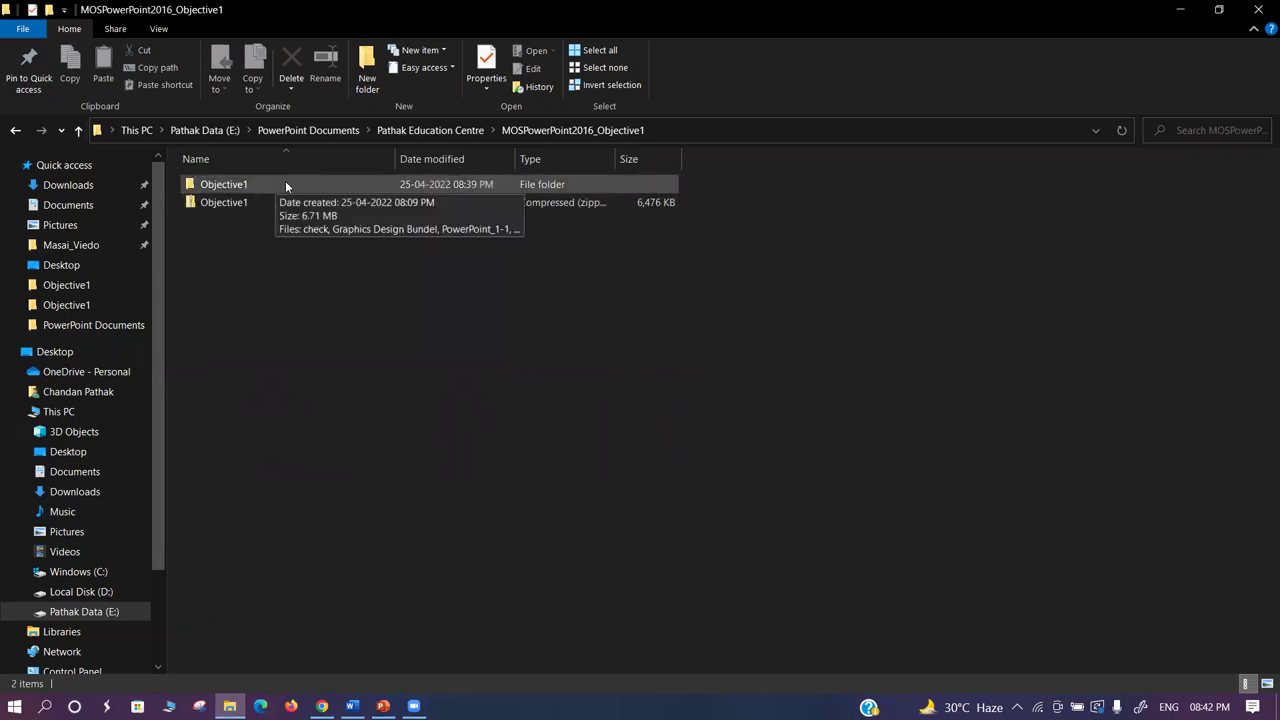
double_click(284, 184)
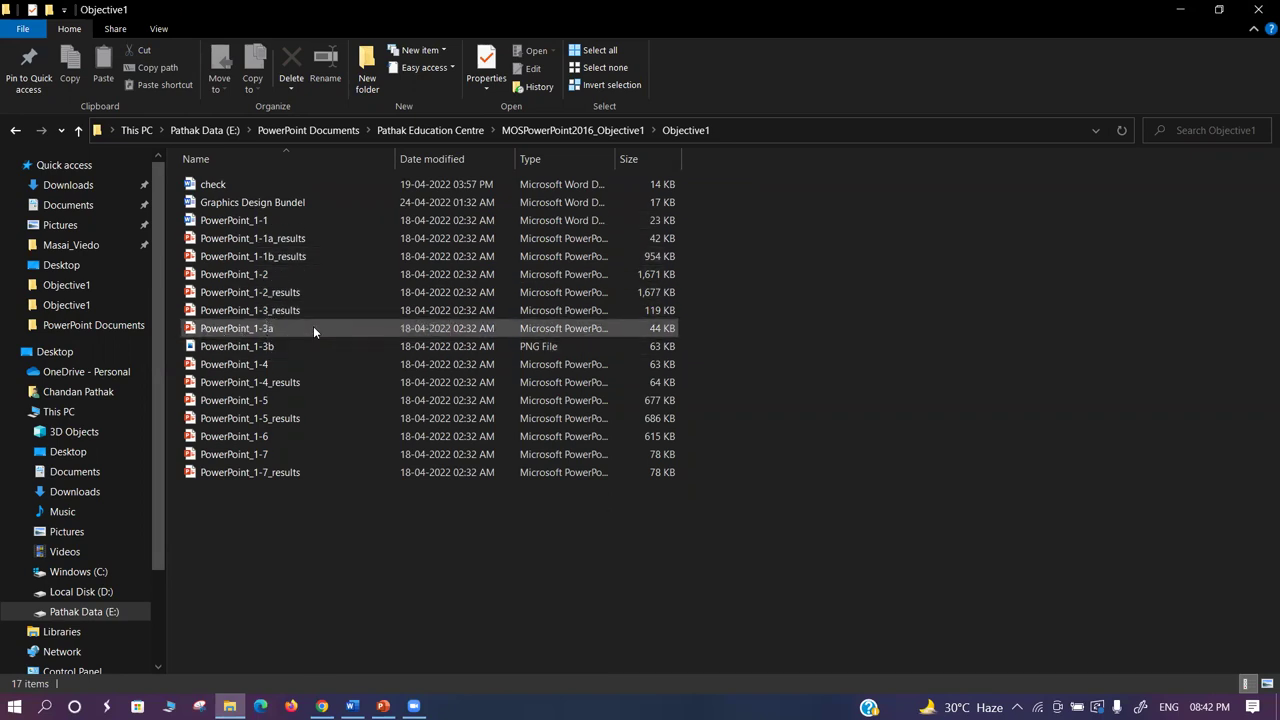
double_click(313, 326)
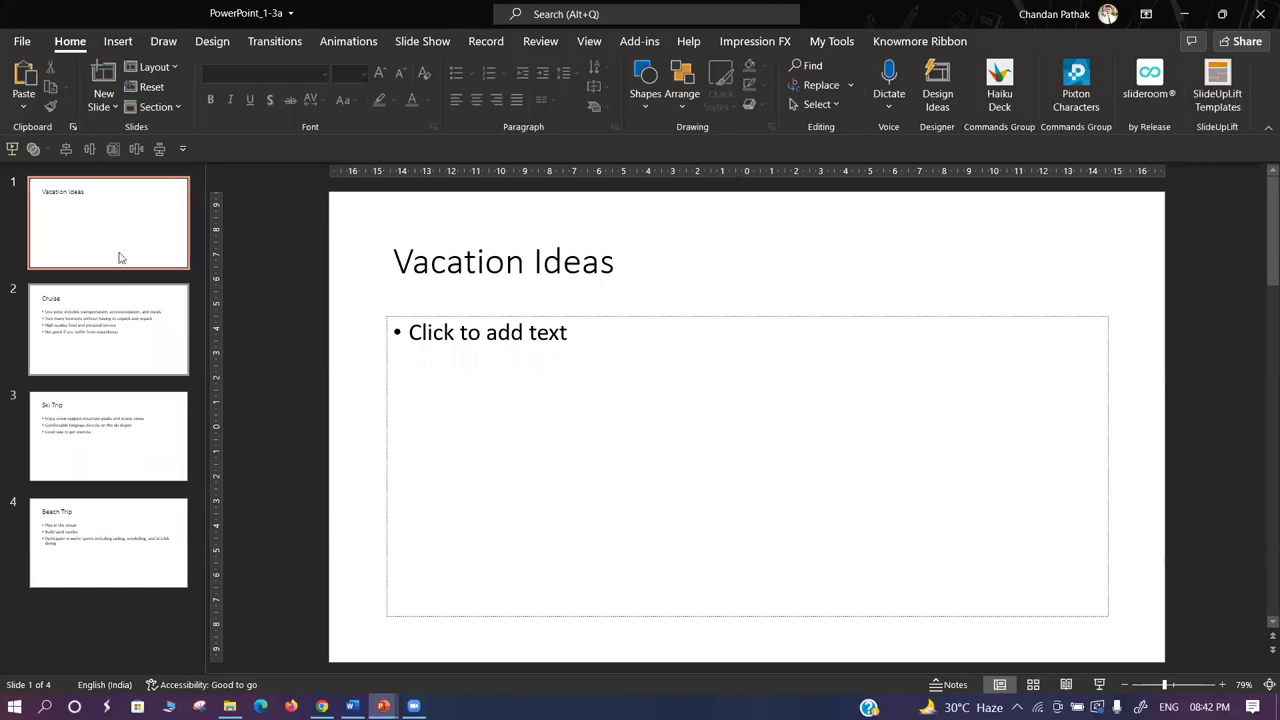
click(1184, 14)
click(1180, 9)
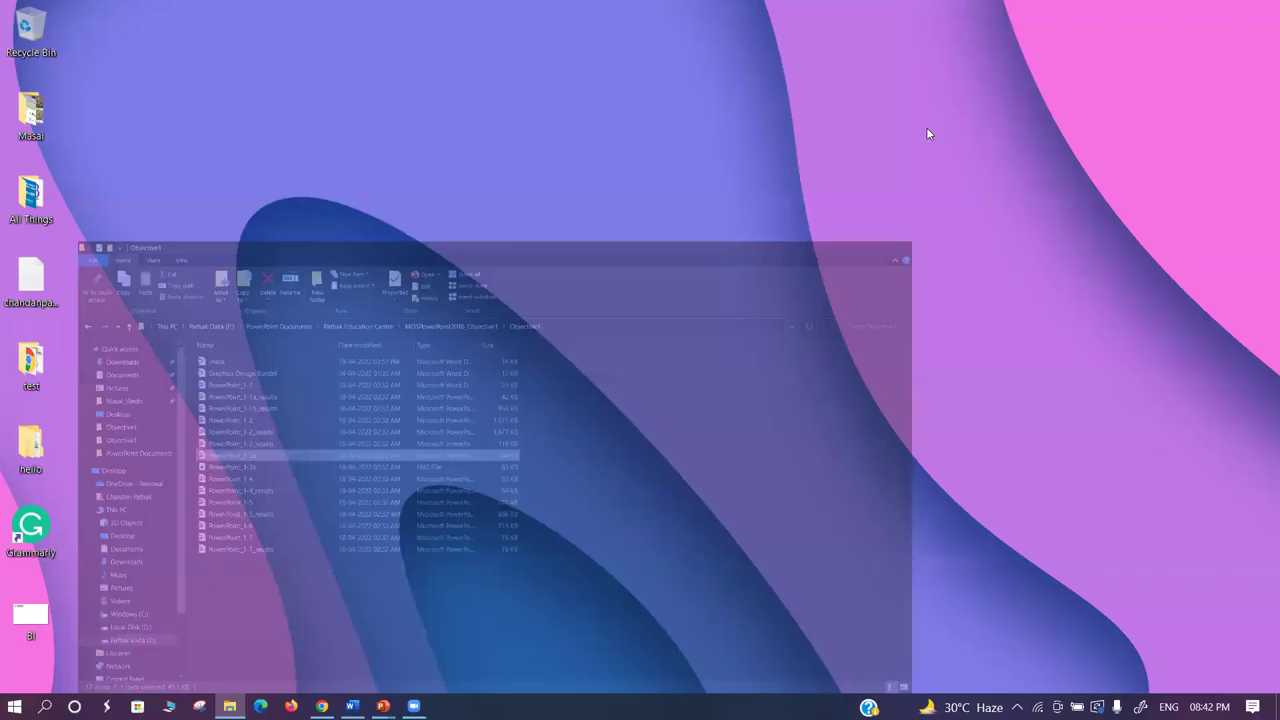
mouse_move(383, 706)
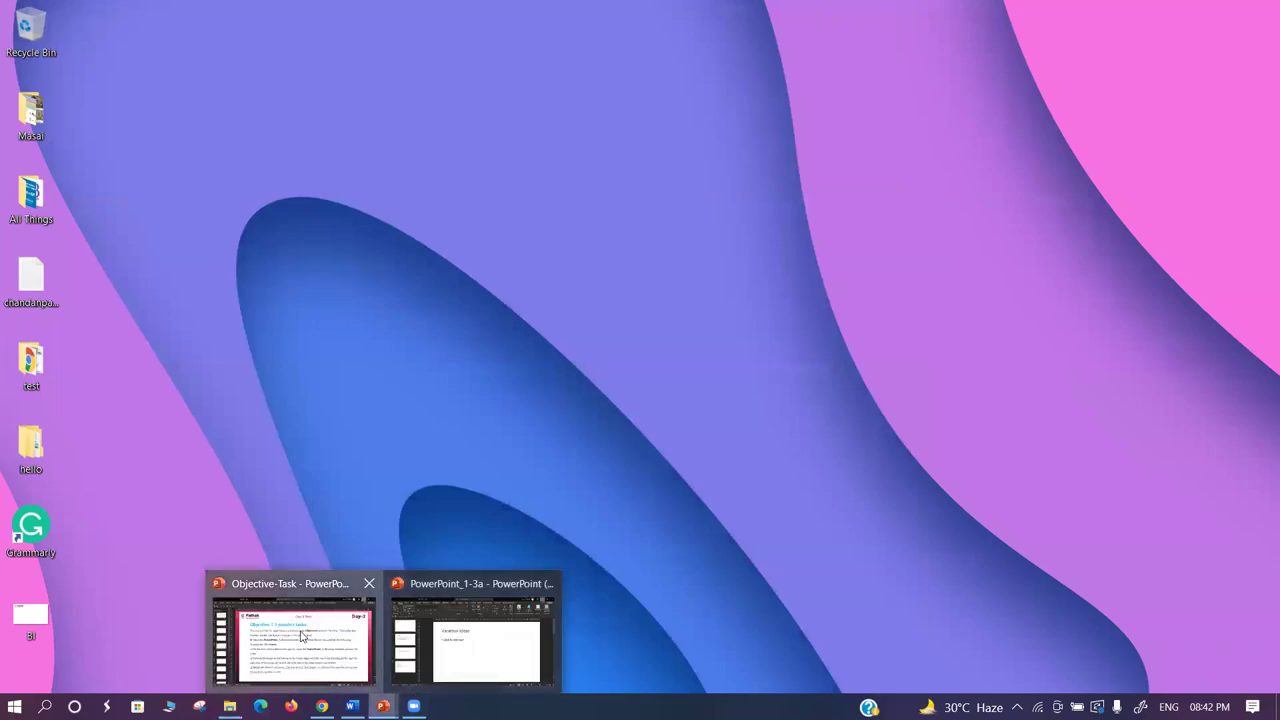
click(306, 645)
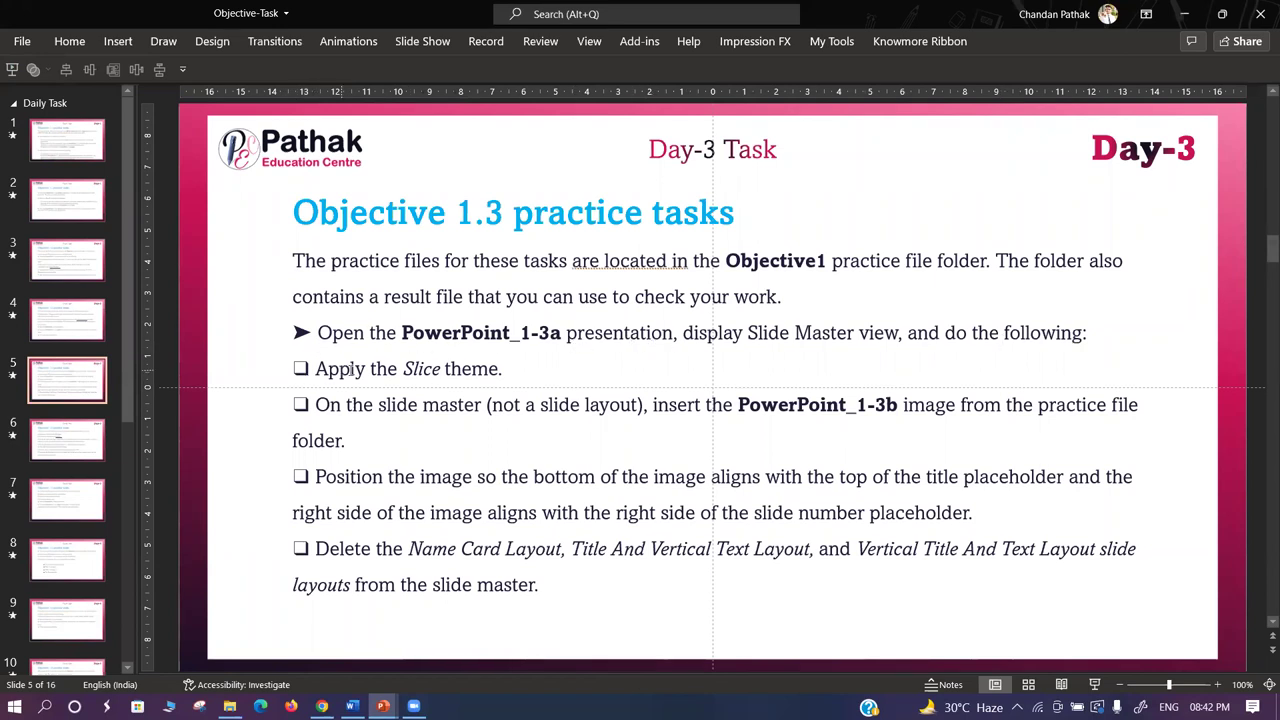
drag(403, 370, 435, 372)
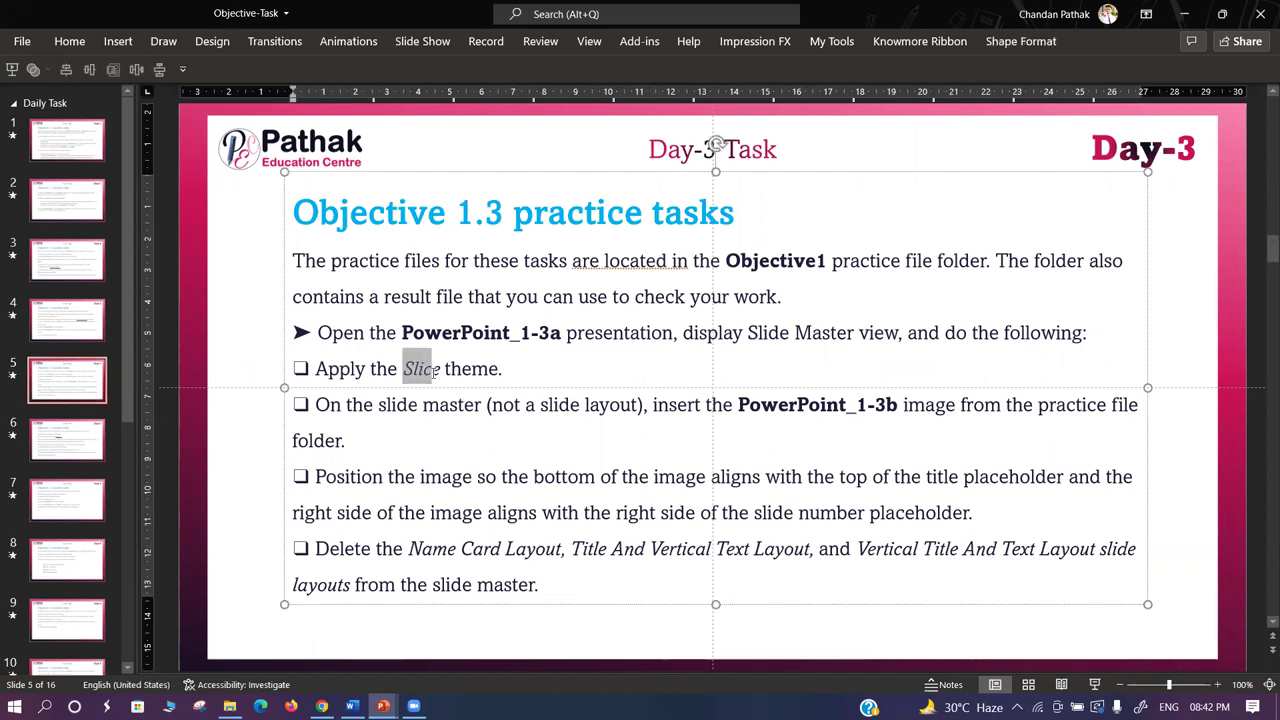
click(240, 370)
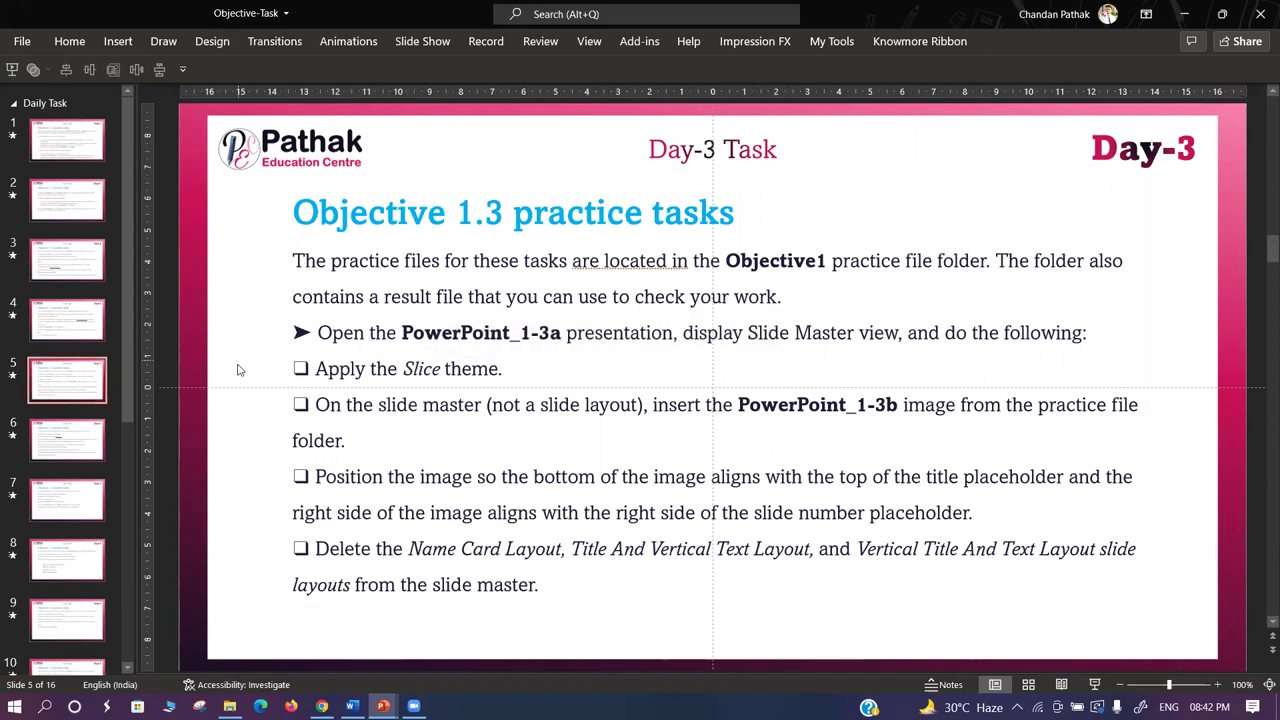
key(alt+Tab)
key(alt+Tab)
key(alt+Tab)
key(alt+Tab)
click(481, 398)
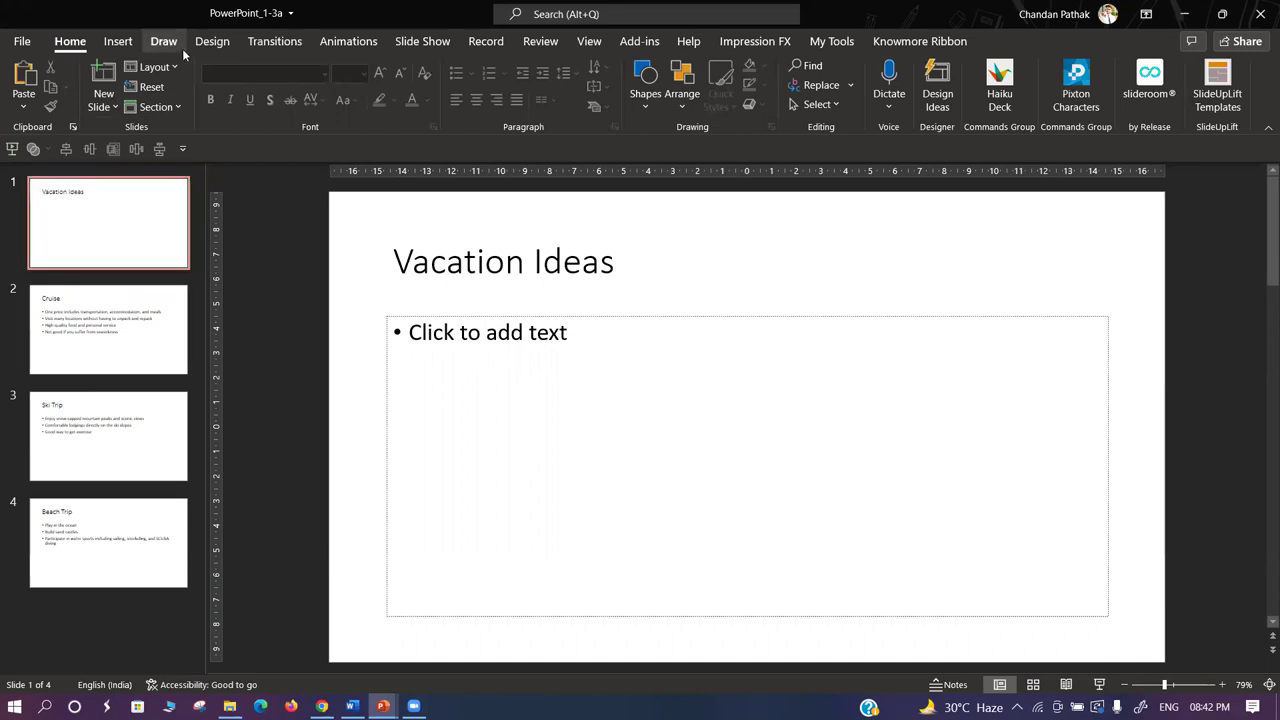
Apply the Slice theme to all four slides and close the Design Ideas pane.
click(212, 41)
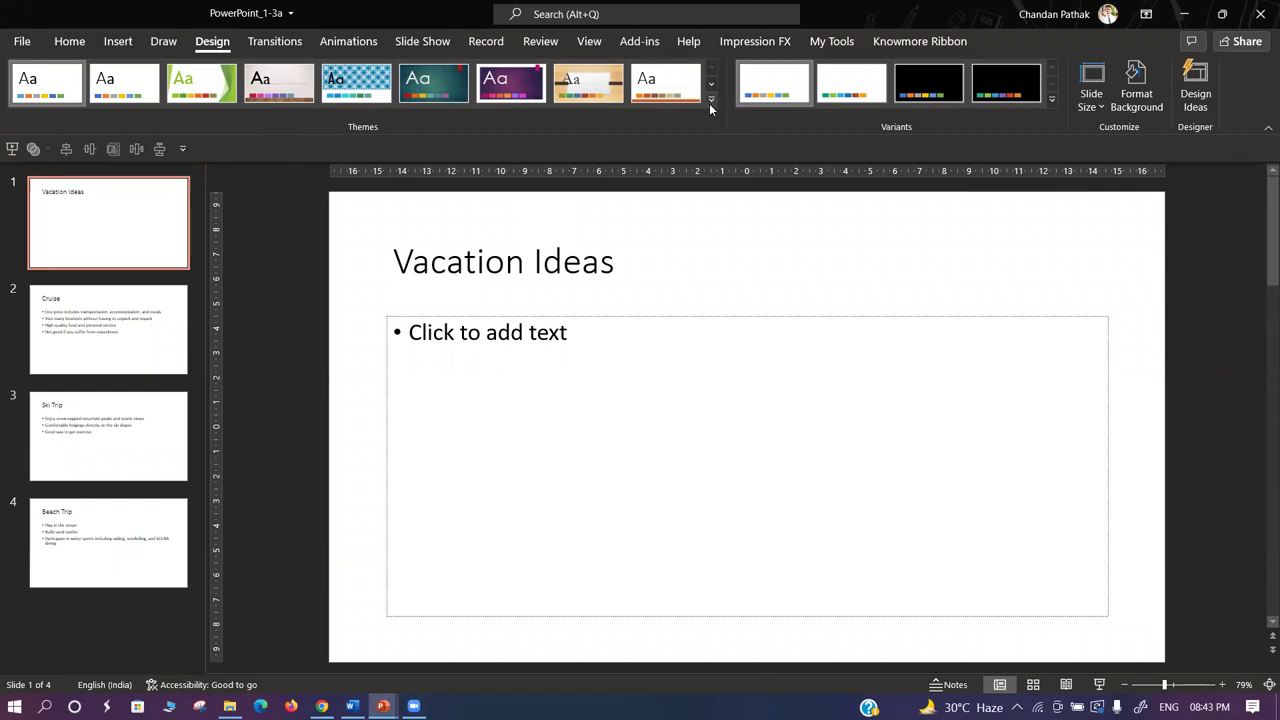
click(710, 98)
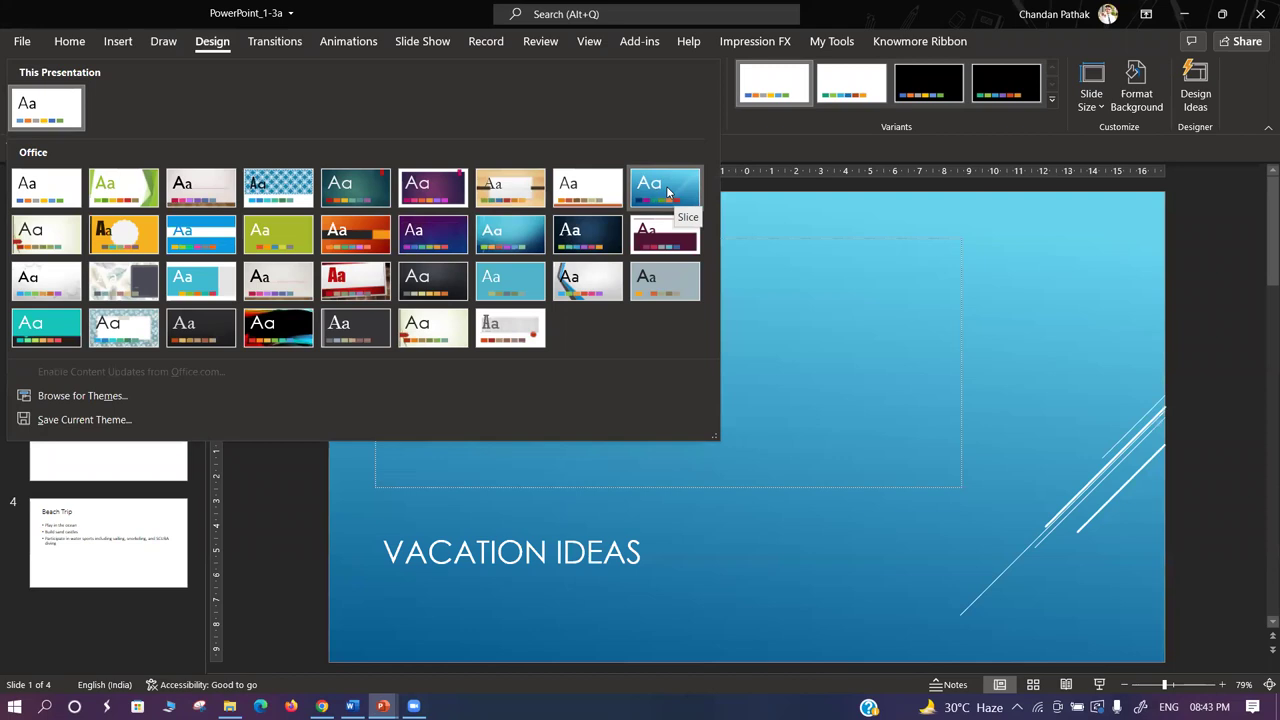
click(667, 190)
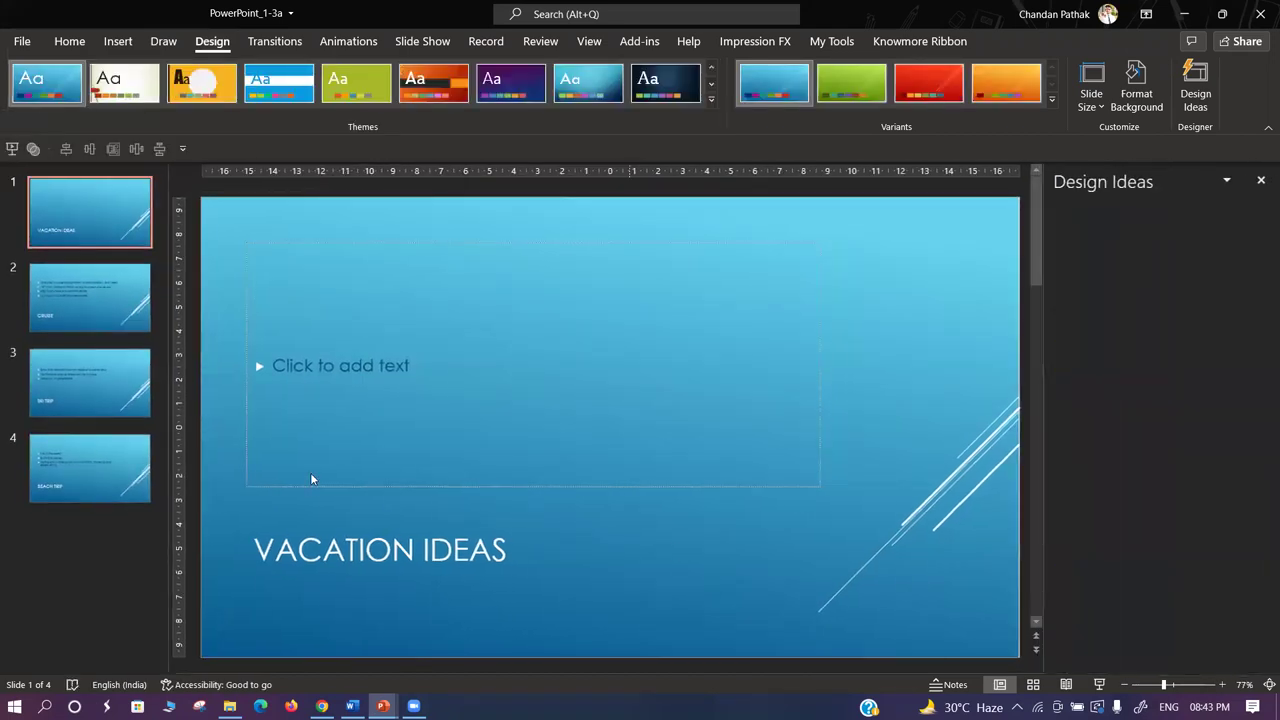
click(1261, 182)
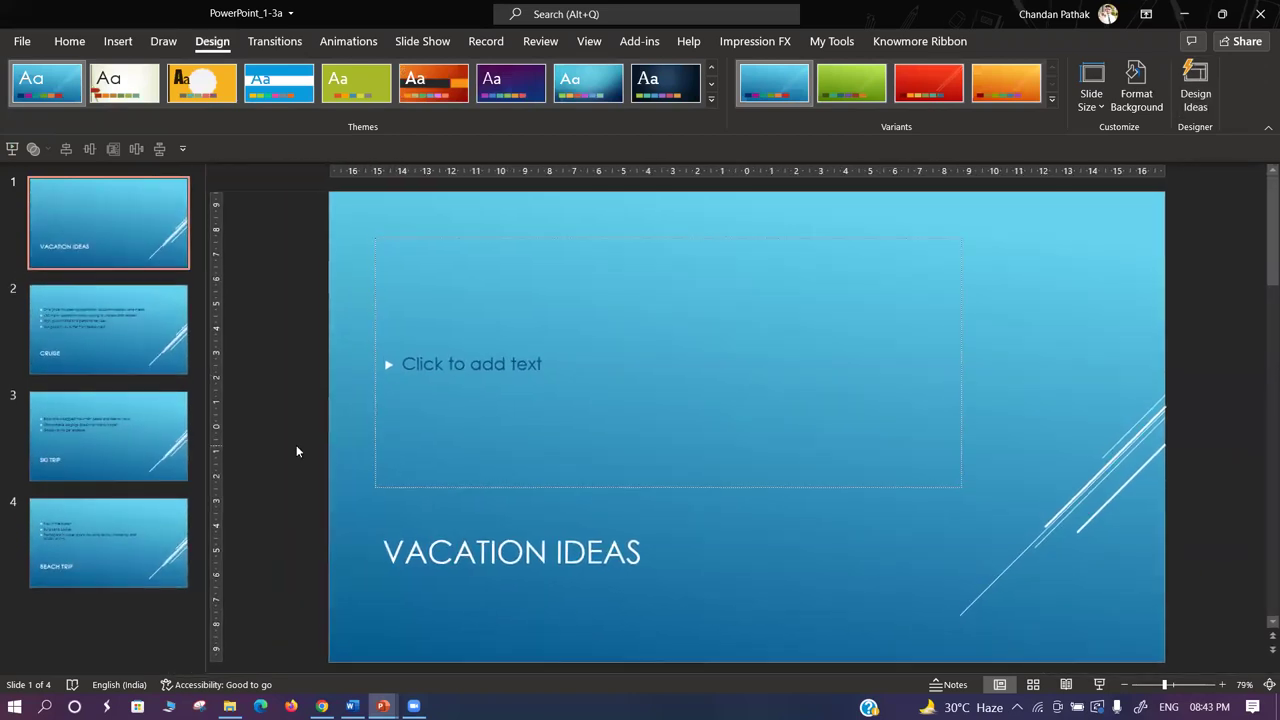
Return to PowerPoint_1-3a and switch it to Slide Master view for the Slice master.
key(alt+Tab)
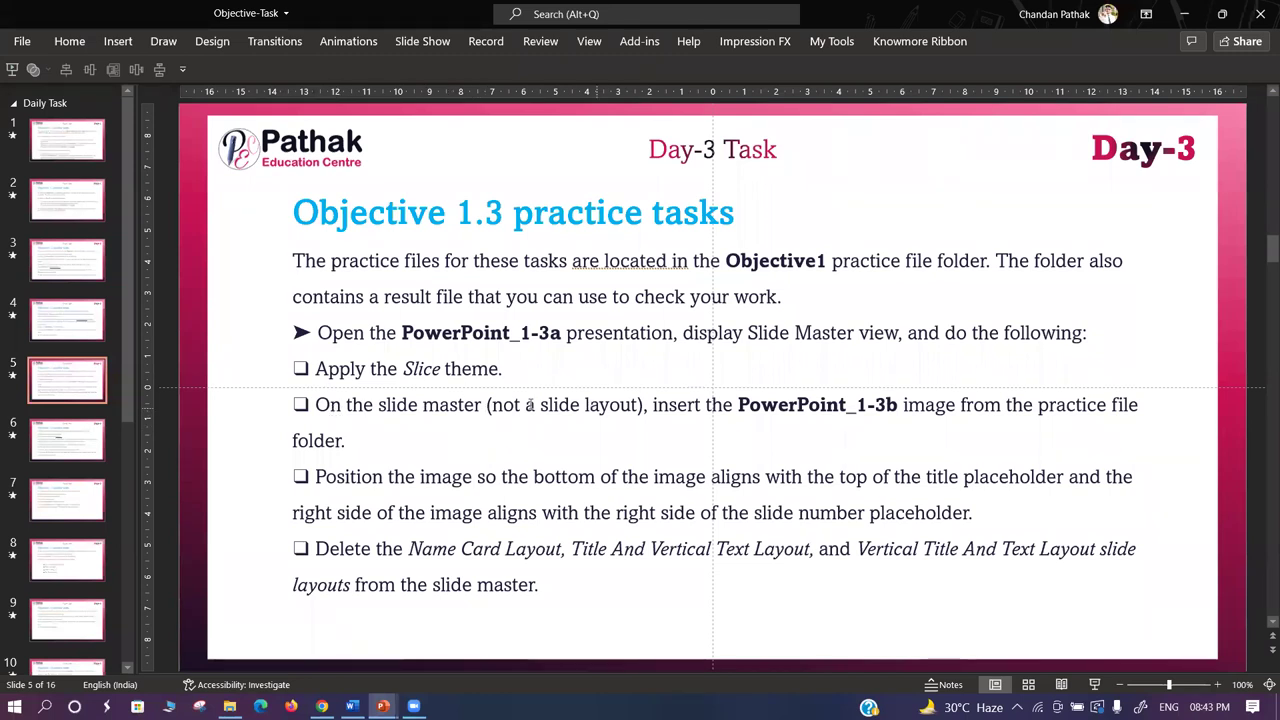
key(alt+Tab)
key(alt+Tab)
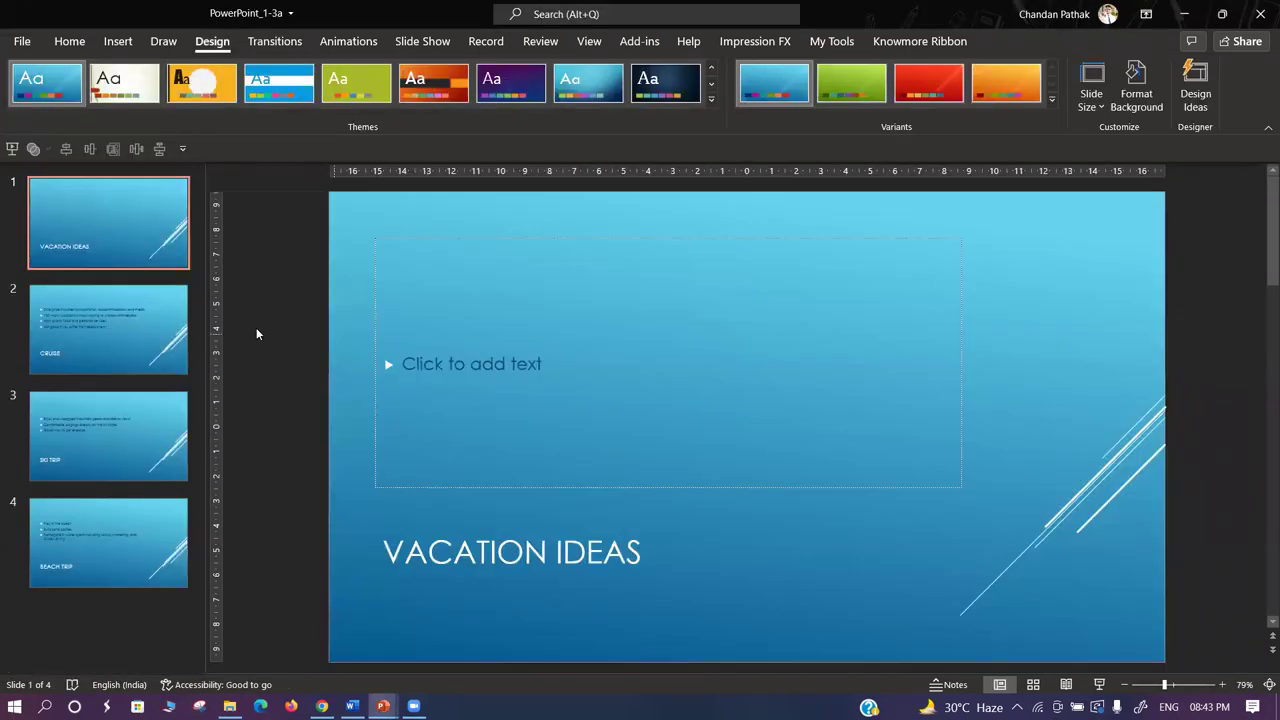
click(589, 41)
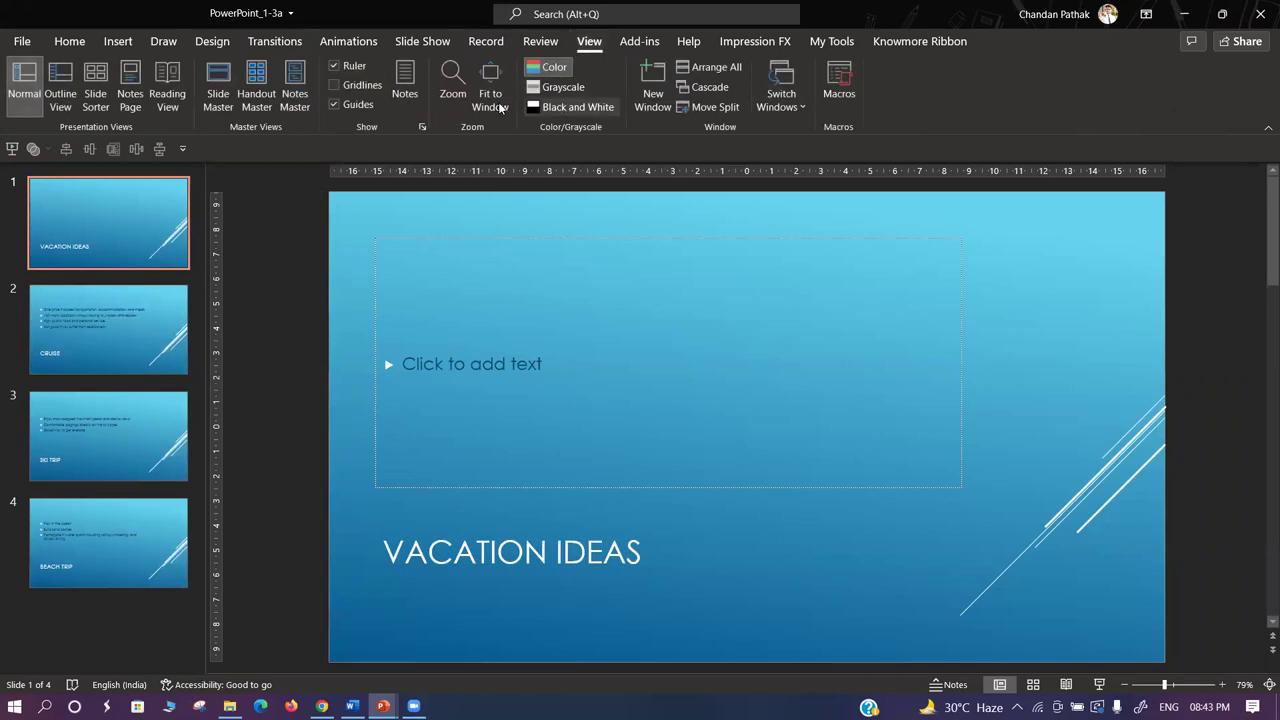
click(218, 88)
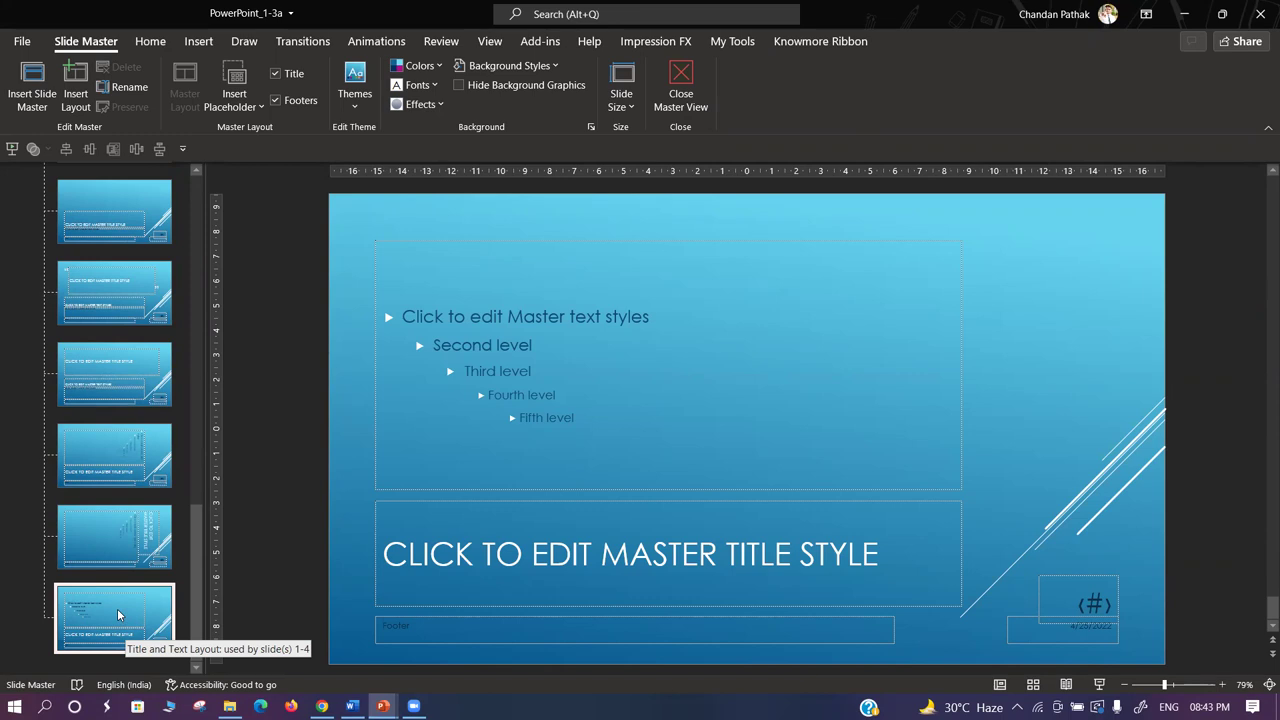
key(alt+Tab)
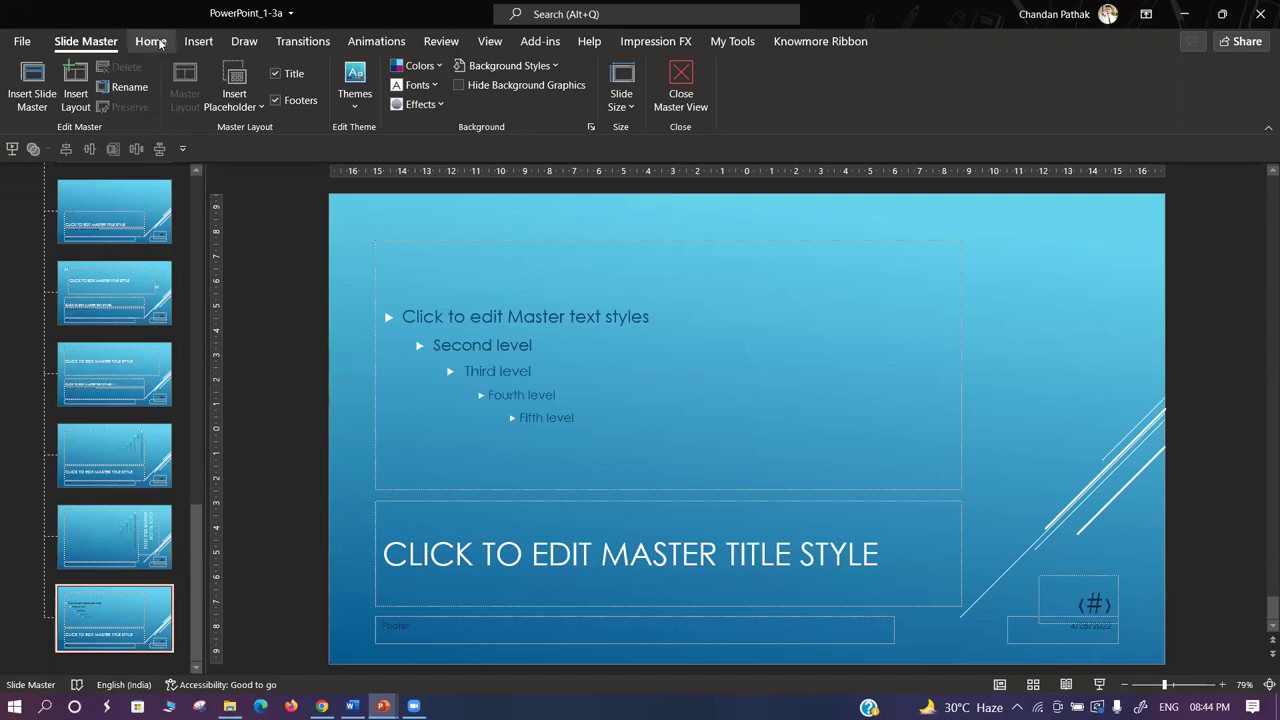
Insert the PowerPoint_1-3b picture from this device onto the Slice slide master.
click(198, 41)
click(120, 92)
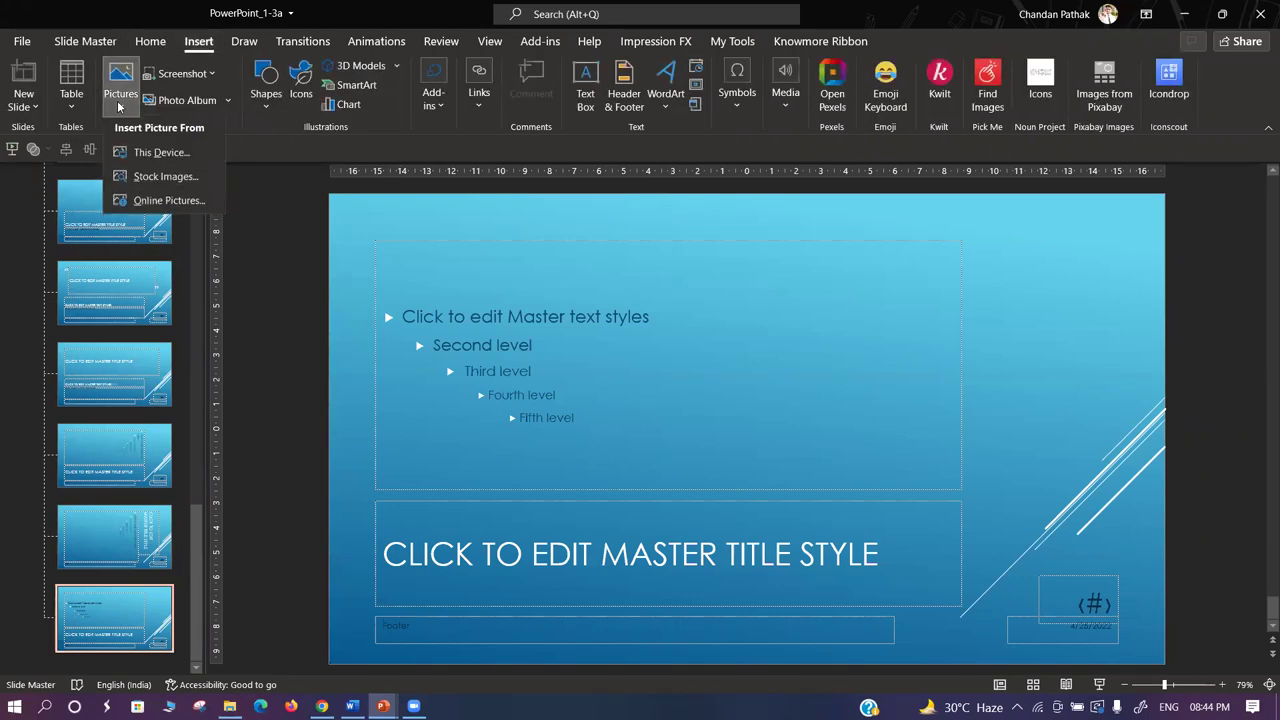
click(140, 155)
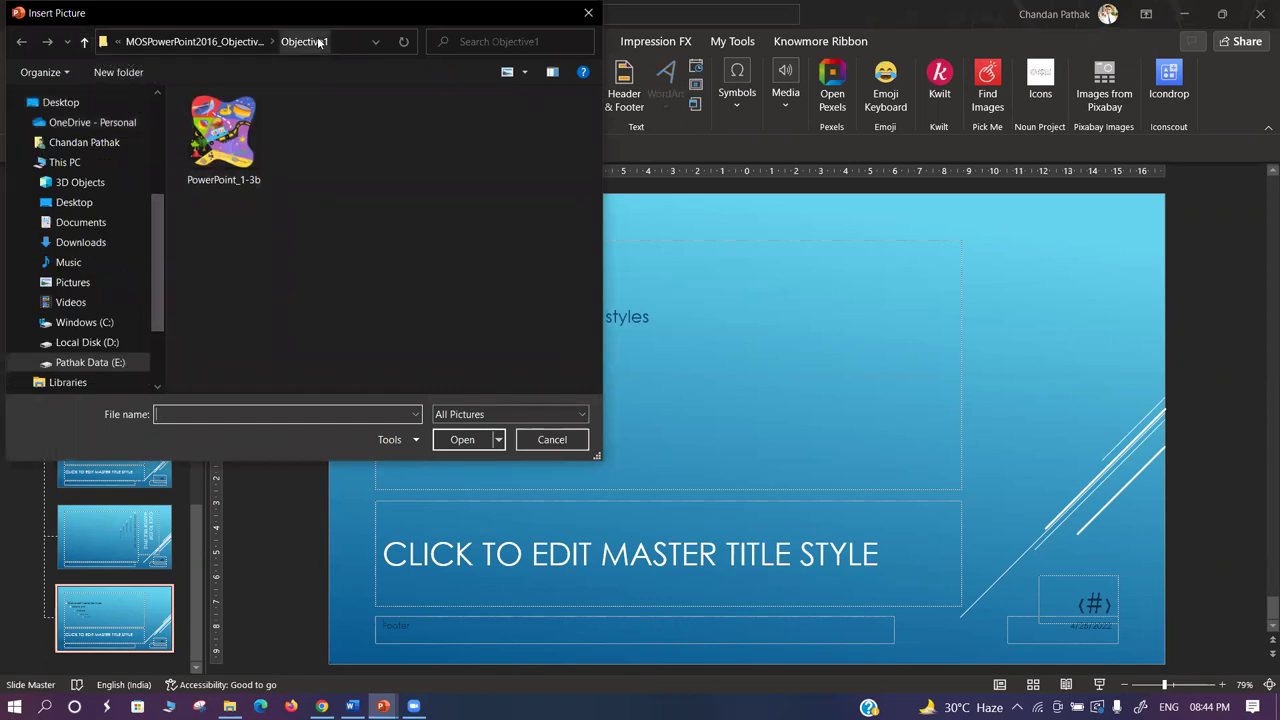
click(221, 146)
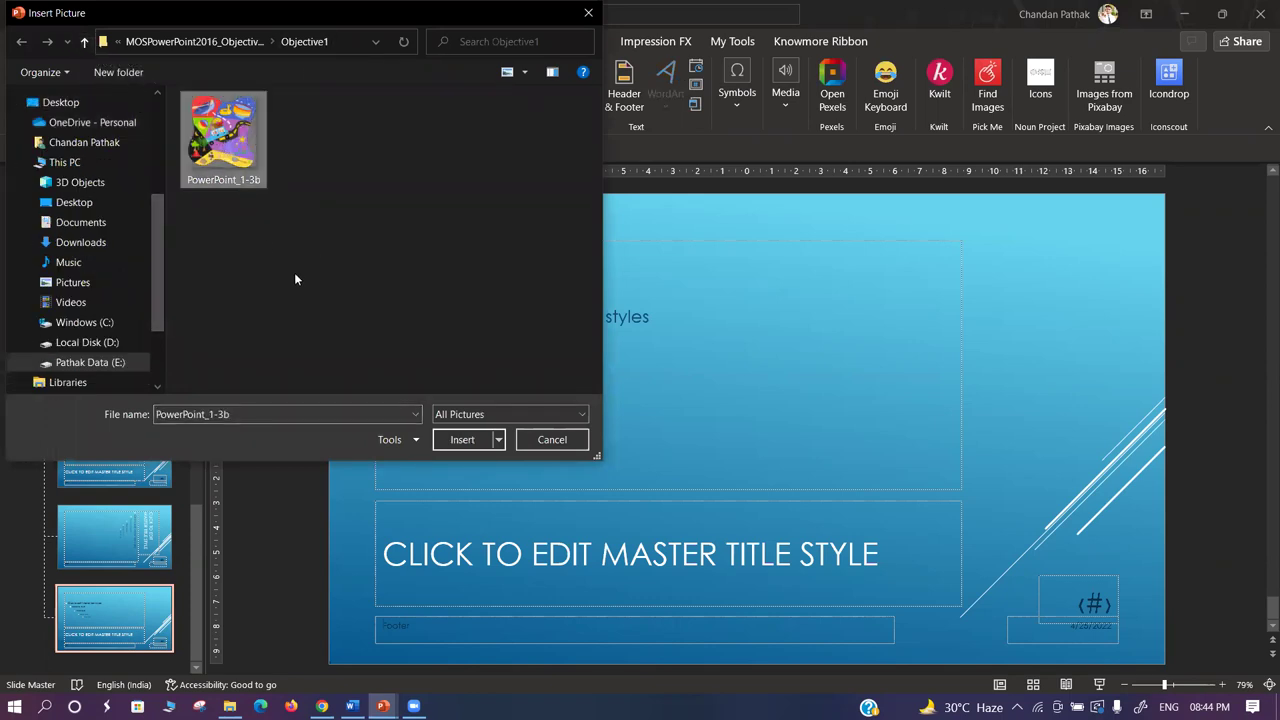
click(462, 440)
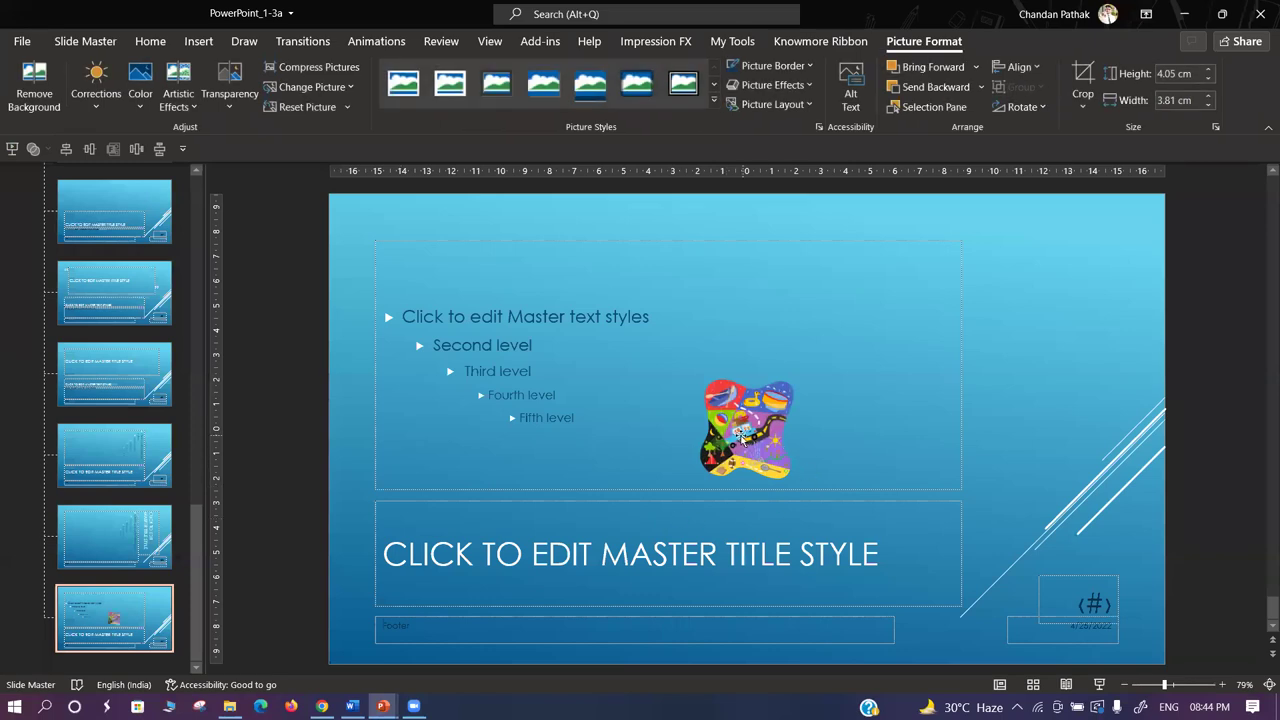
key(alt+Tab)
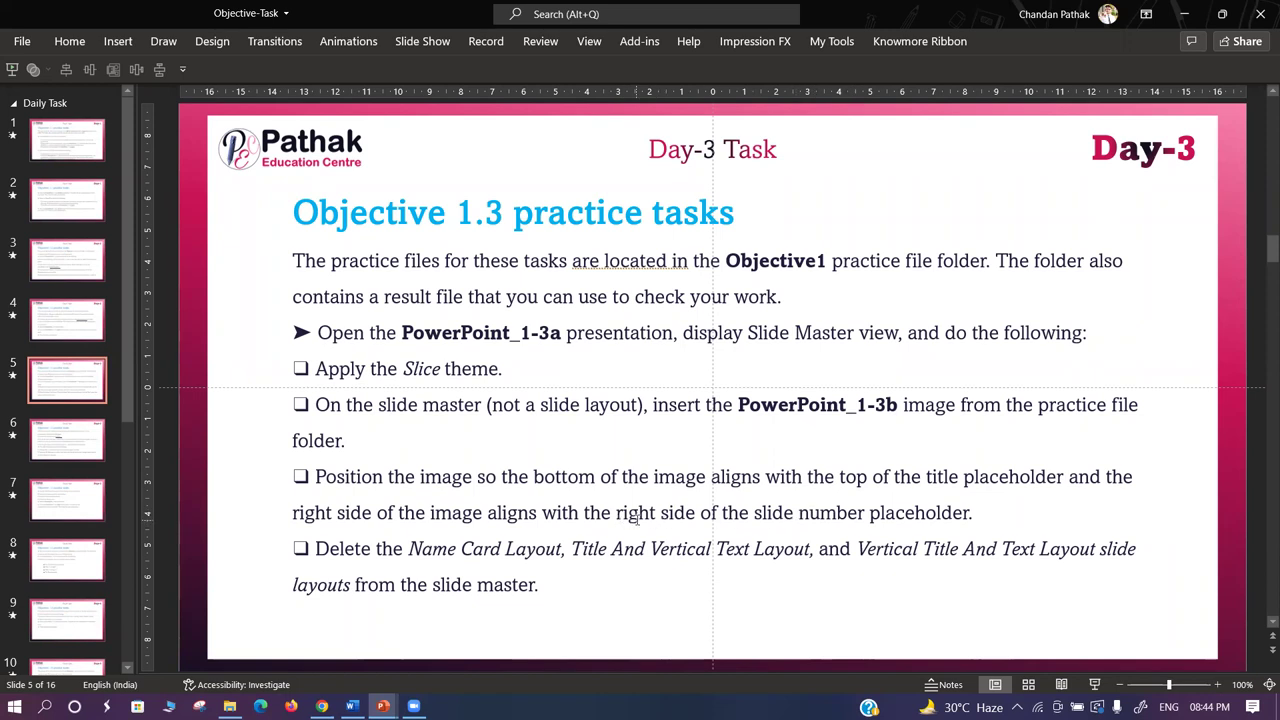
Drag the PowerPoint_1-3b picture to the lower right, right-aligned just above the slide number placeholder.
key(alt+Tab)
drag(759, 432, 1076, 519)
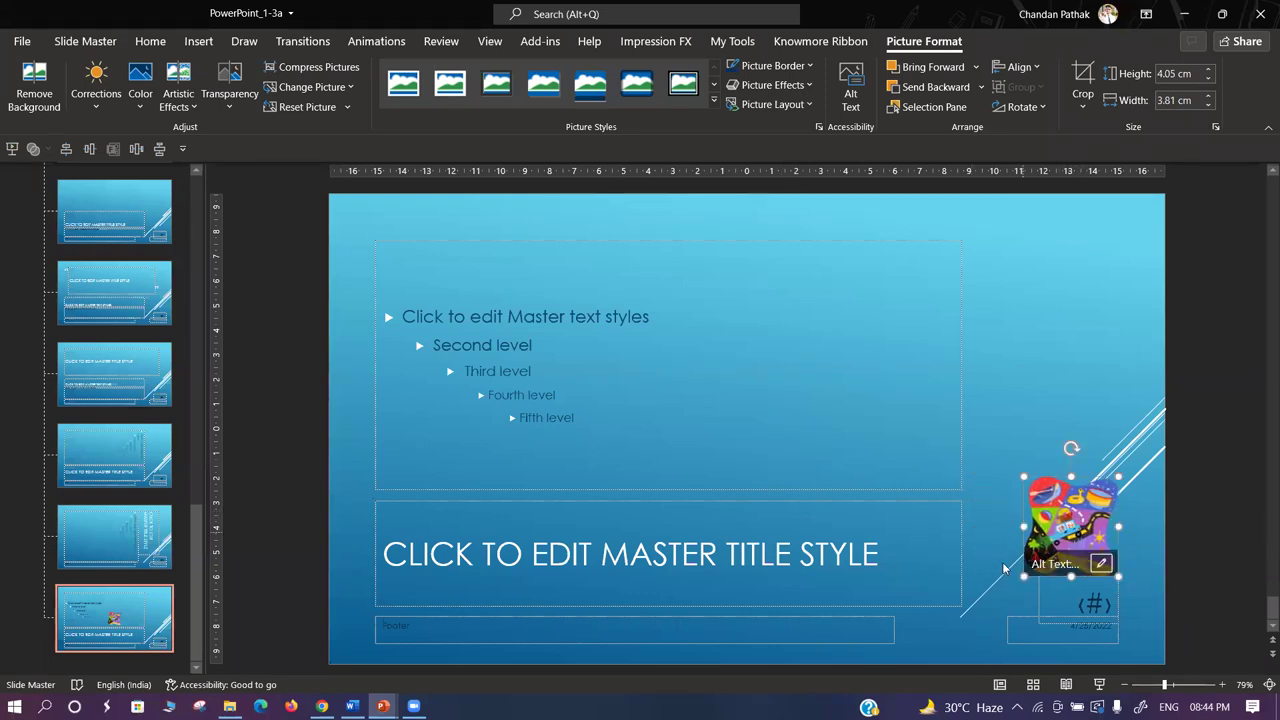
click(1192, 516)
key(alt+Tab)
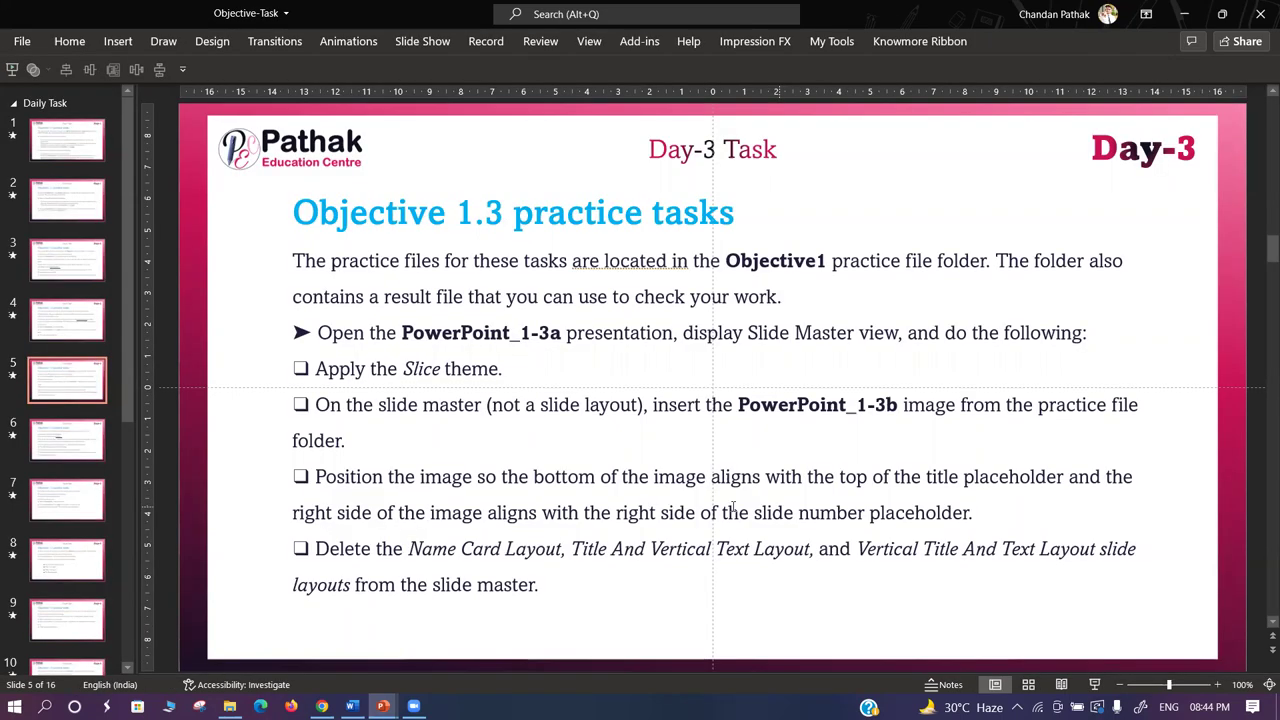
key(alt+Tab)
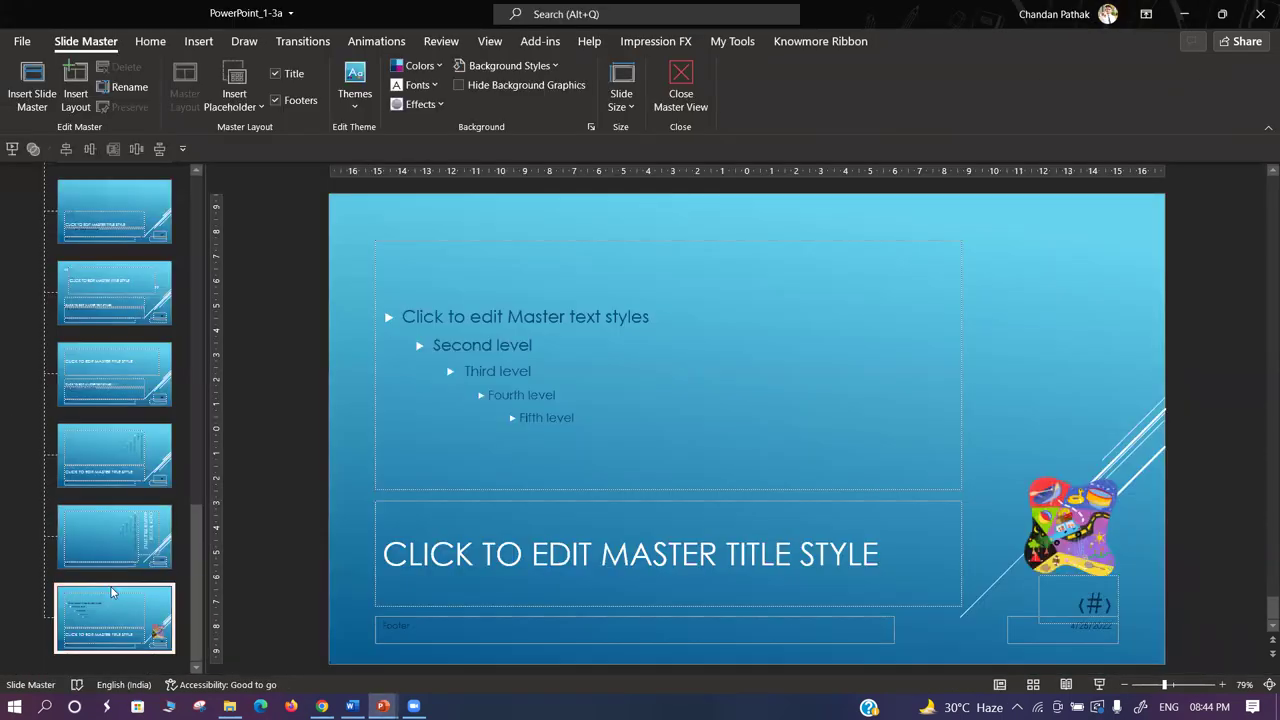
key(alt+Tab)
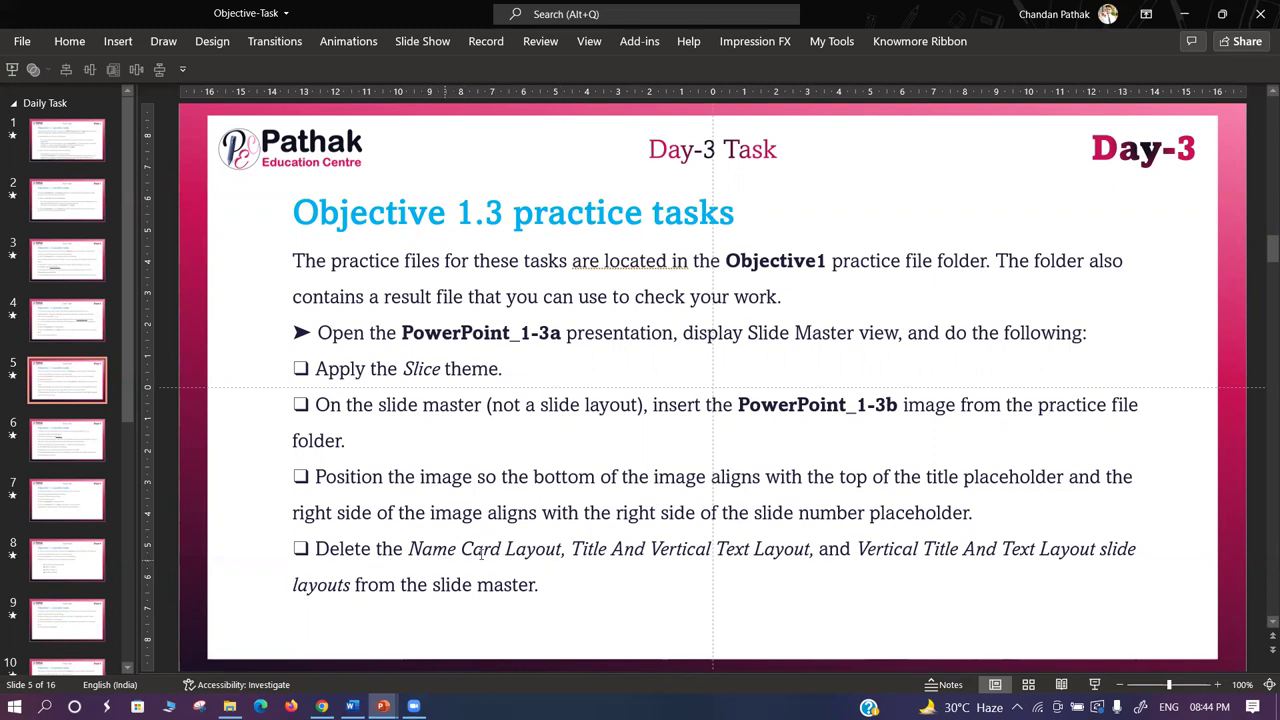
Delete the Title and Vertical Text layout from the slide master.
key(alt+Tab)
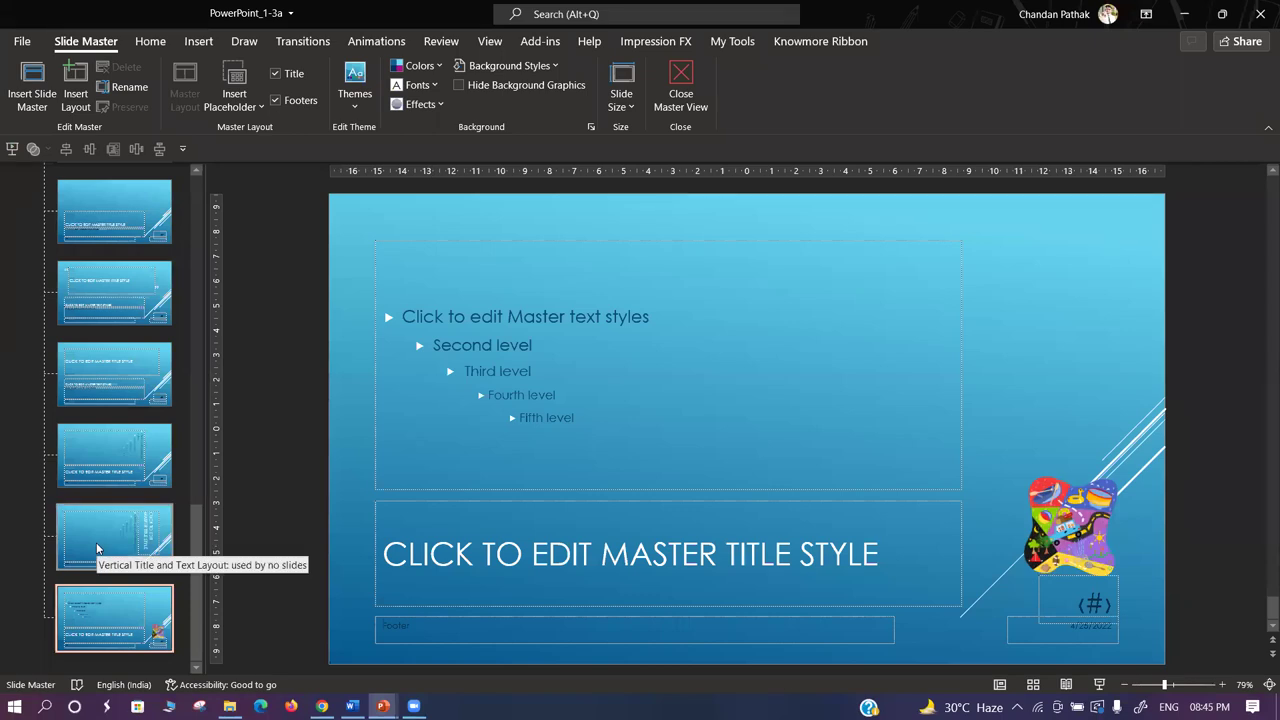
key(alt+Tab)
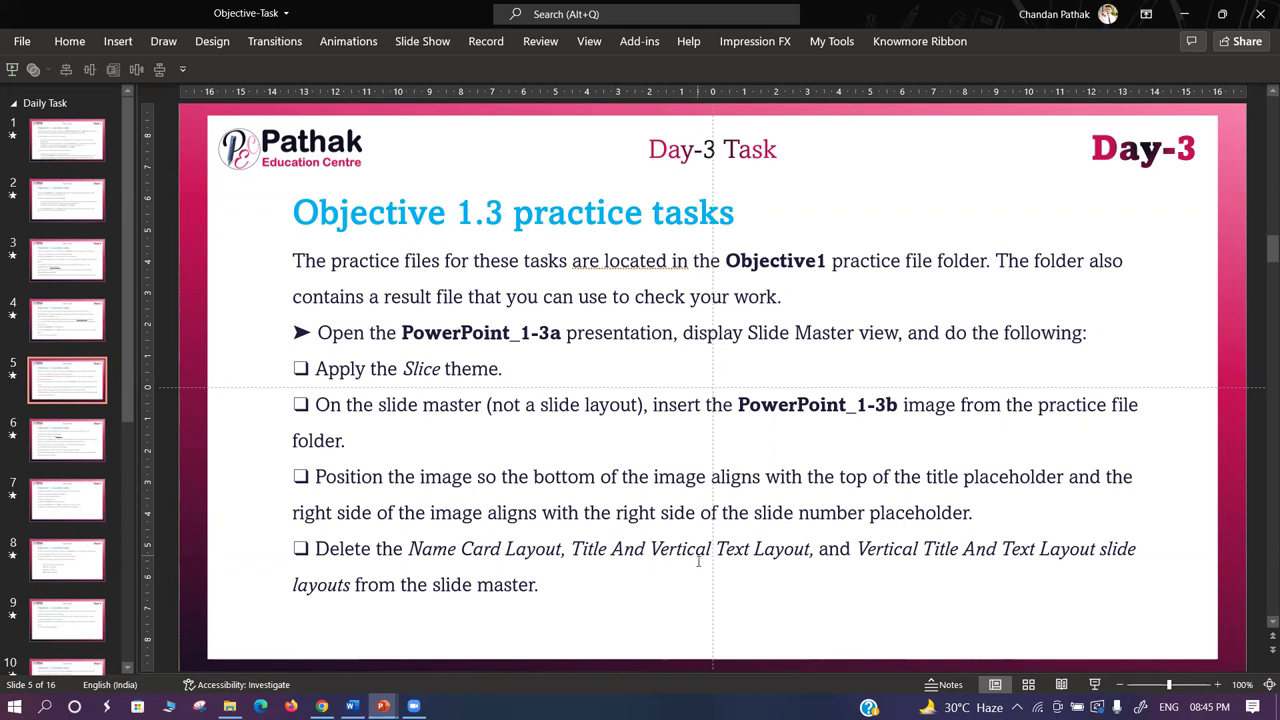
key(alt+Tab)
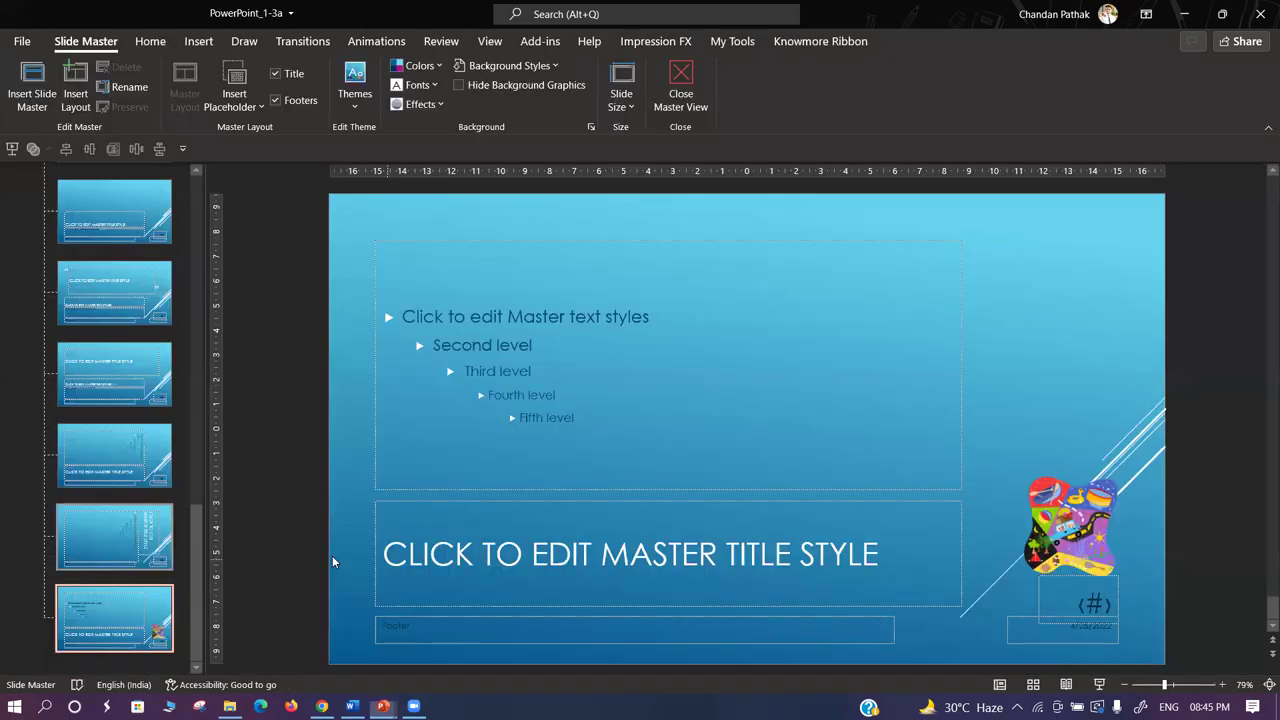
click(104, 460)
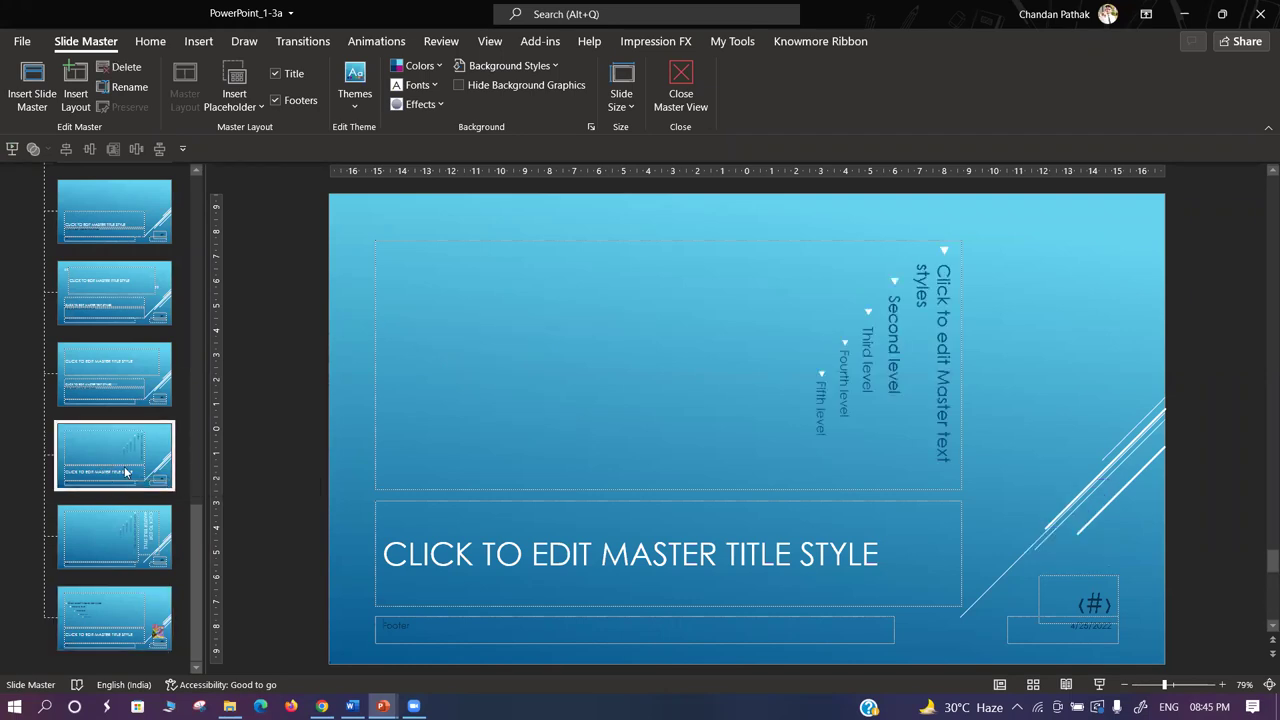
click(120, 67)
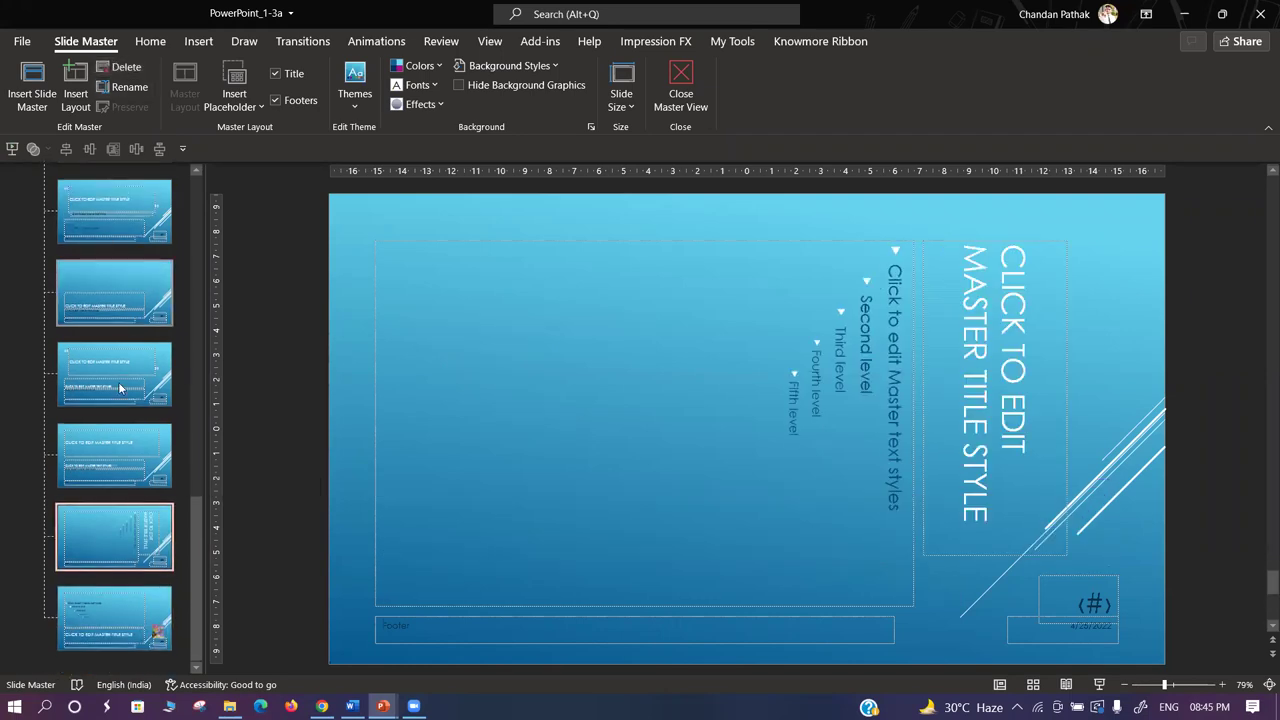
Delete the Name Card layout through its right-click menu.
key(alt+Tab)
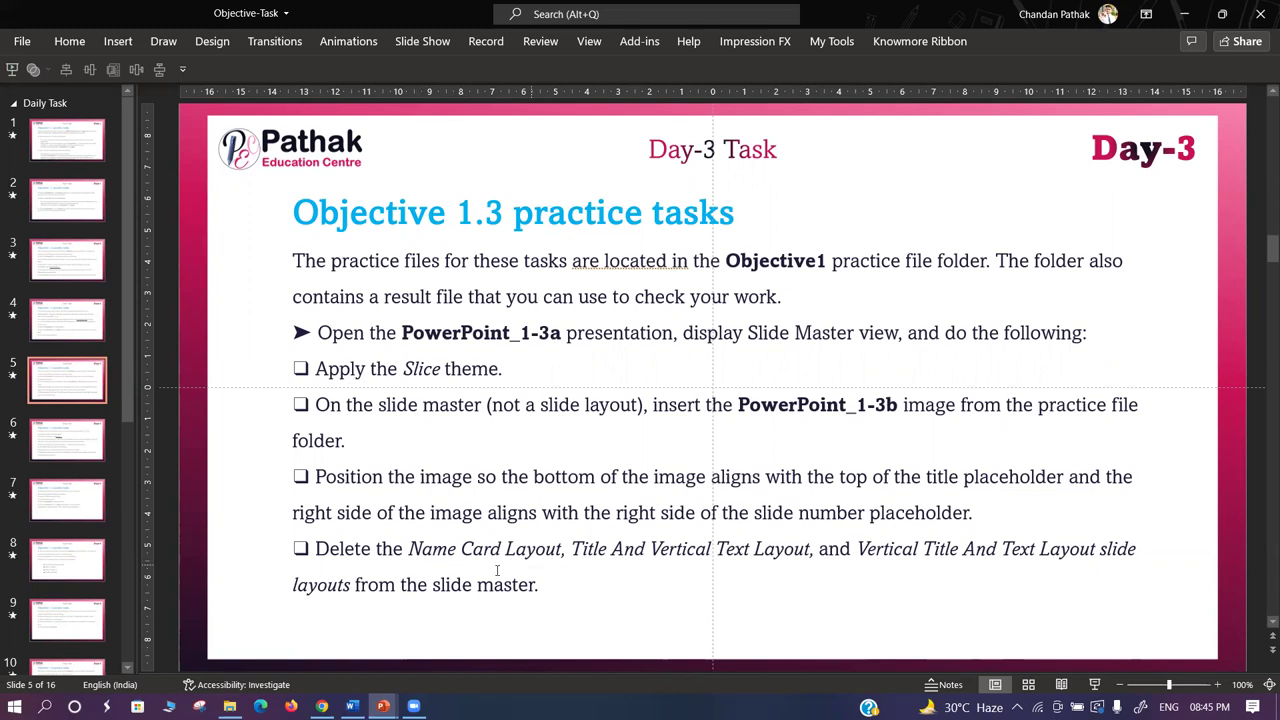
key(alt+Tab)
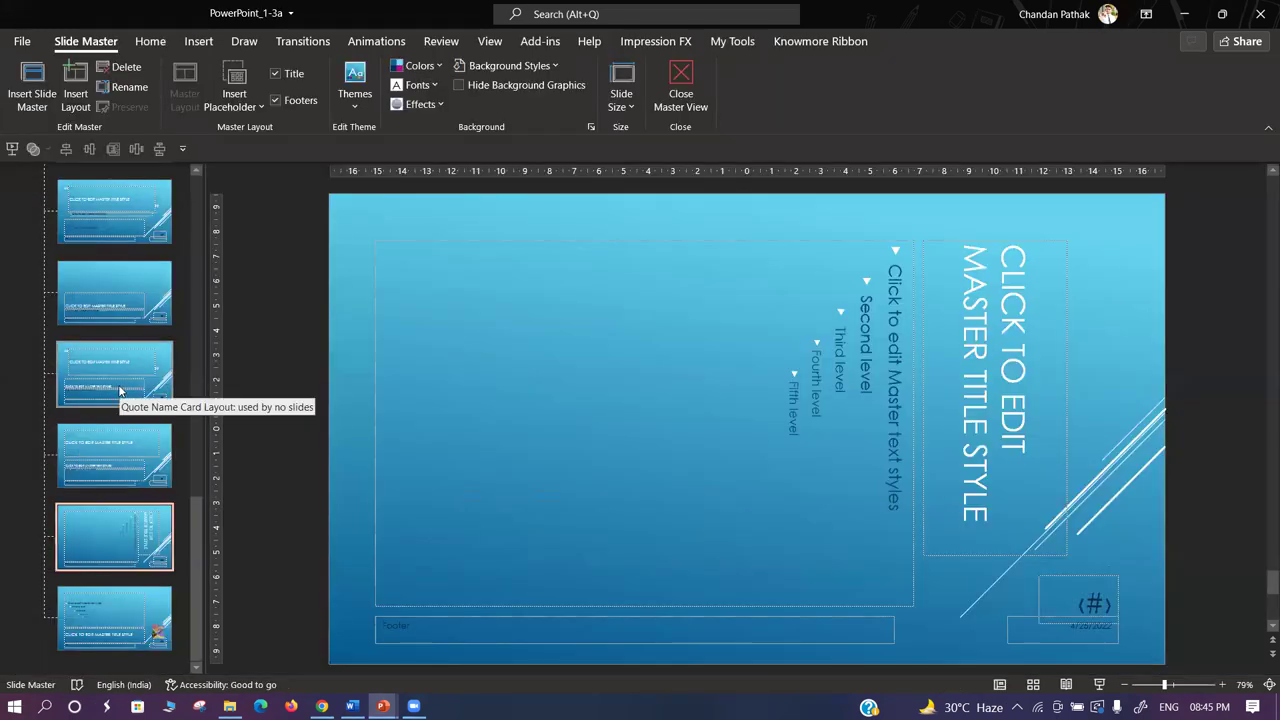
click(110, 300)
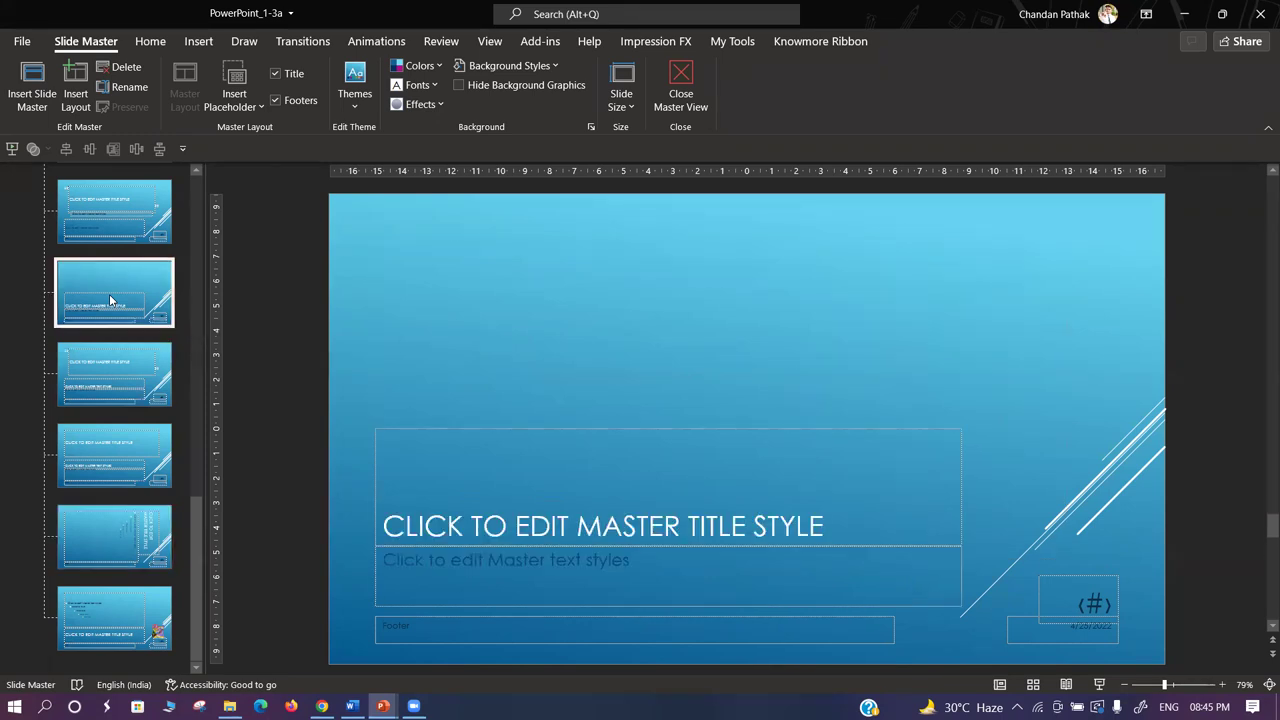
right_click(112, 298)
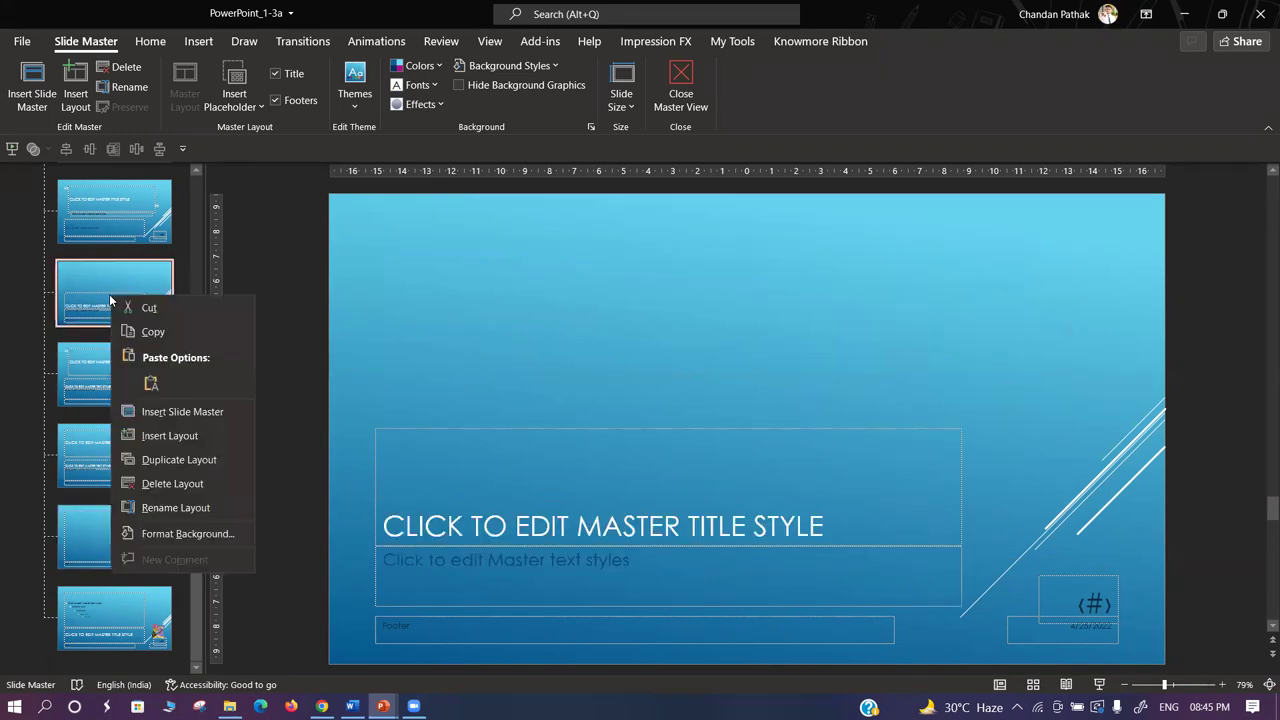
click(164, 485)
Delete the Vertical Title and Text layout further down the layout list.
key(alt+Tab)
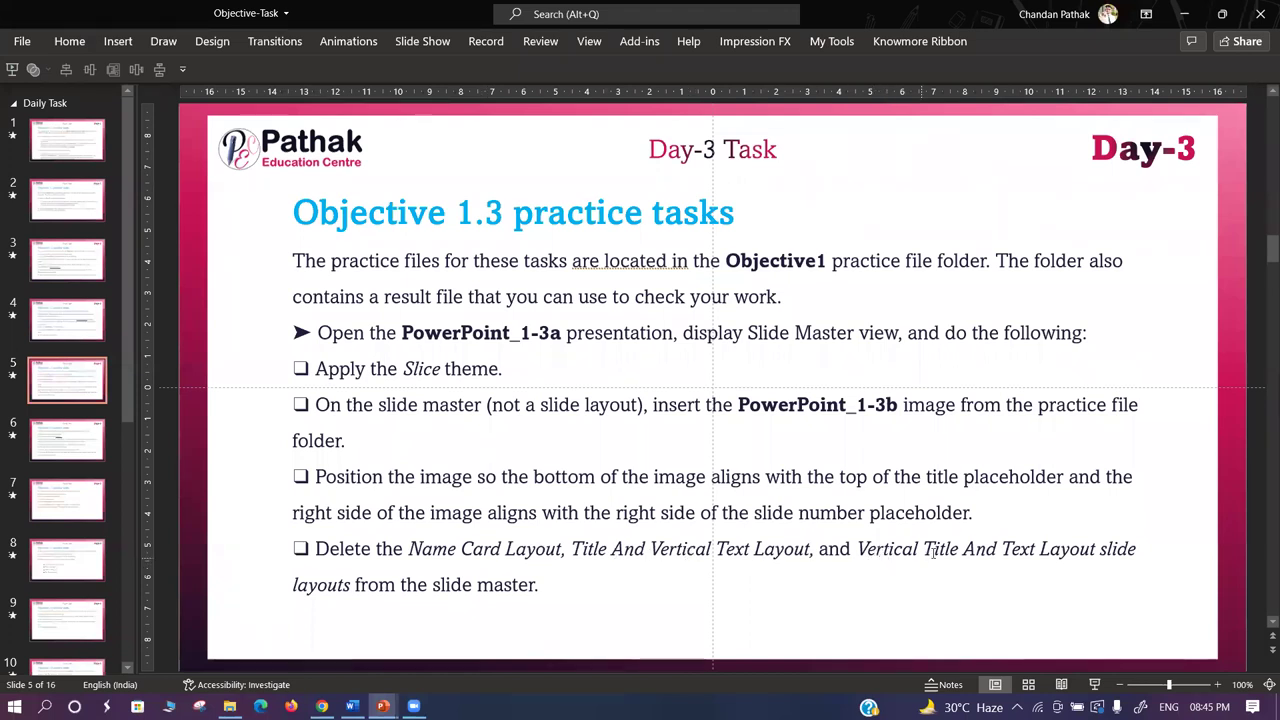
key(alt+Tab)
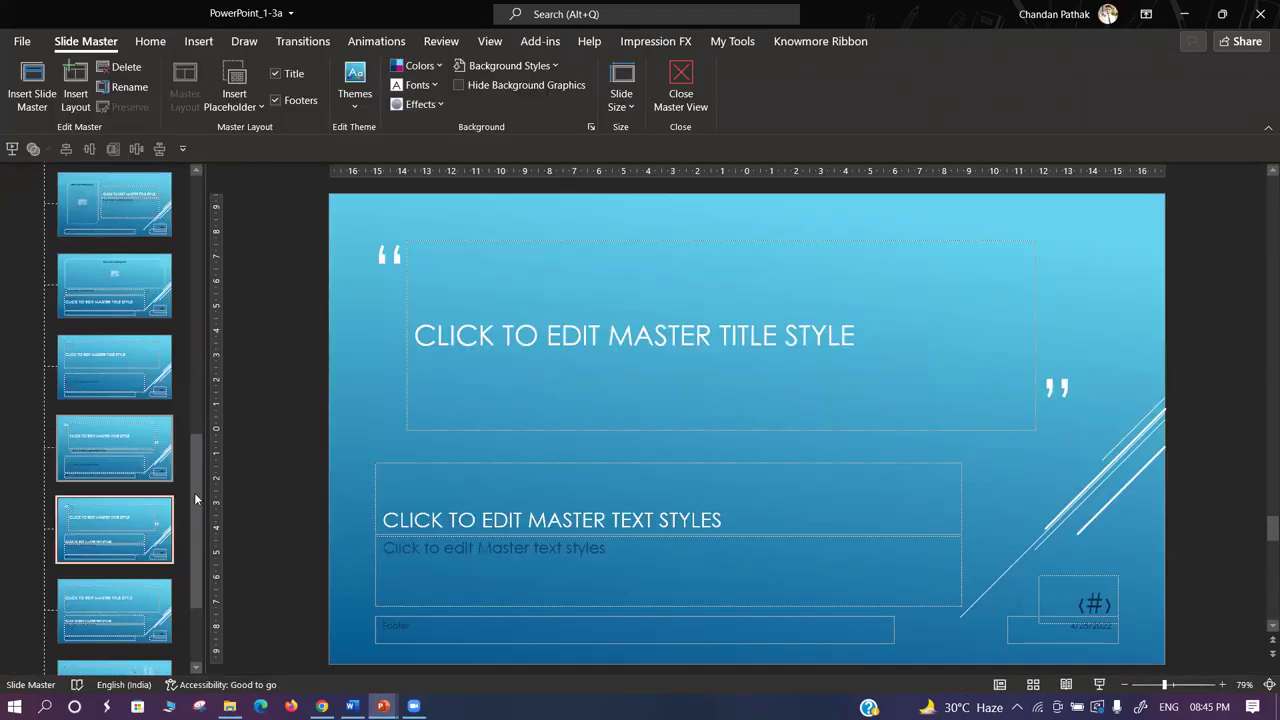
scroll(108, 511, down, 5)
scroll(108, 511, down, 1)
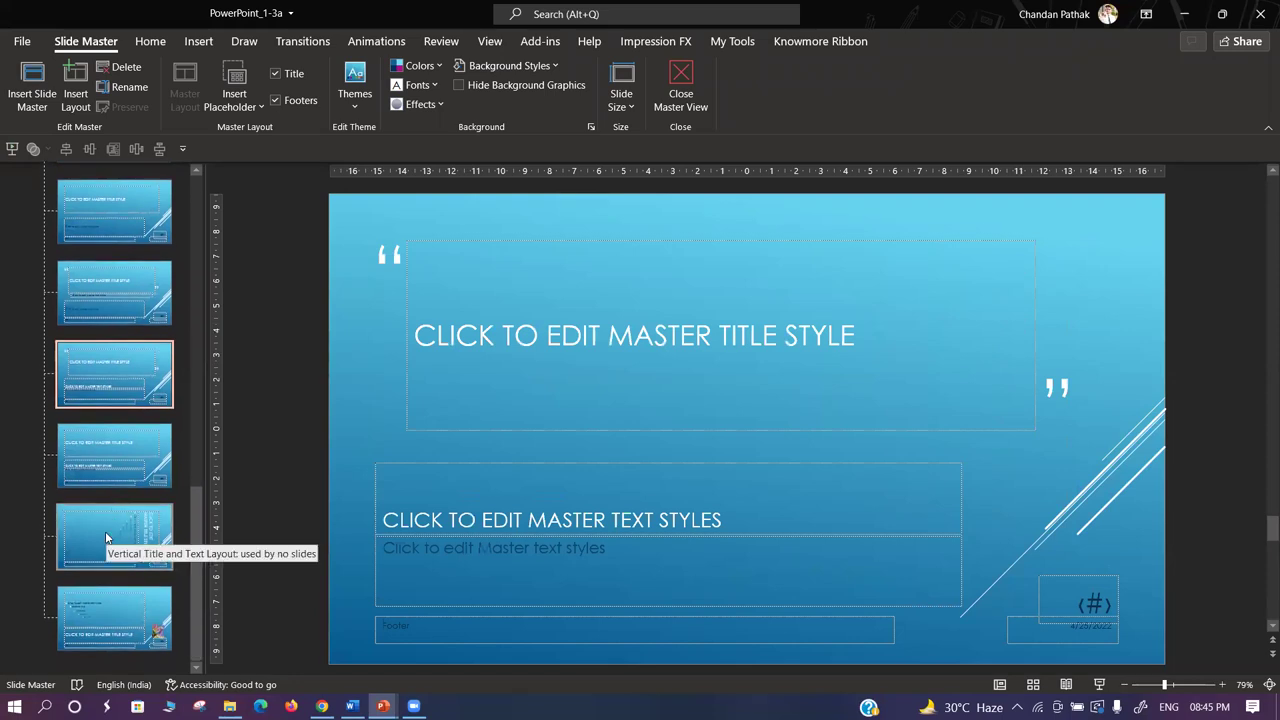
click(107, 537)
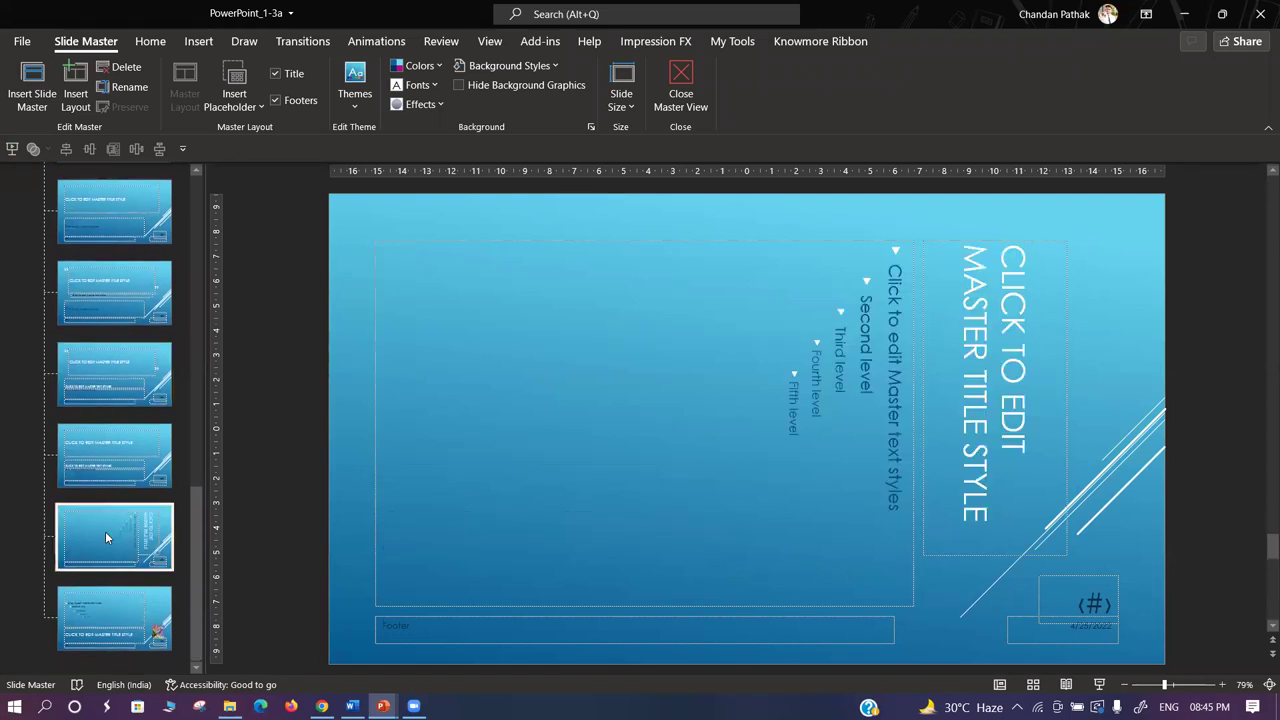
right_click(107, 537)
click(161, 443)
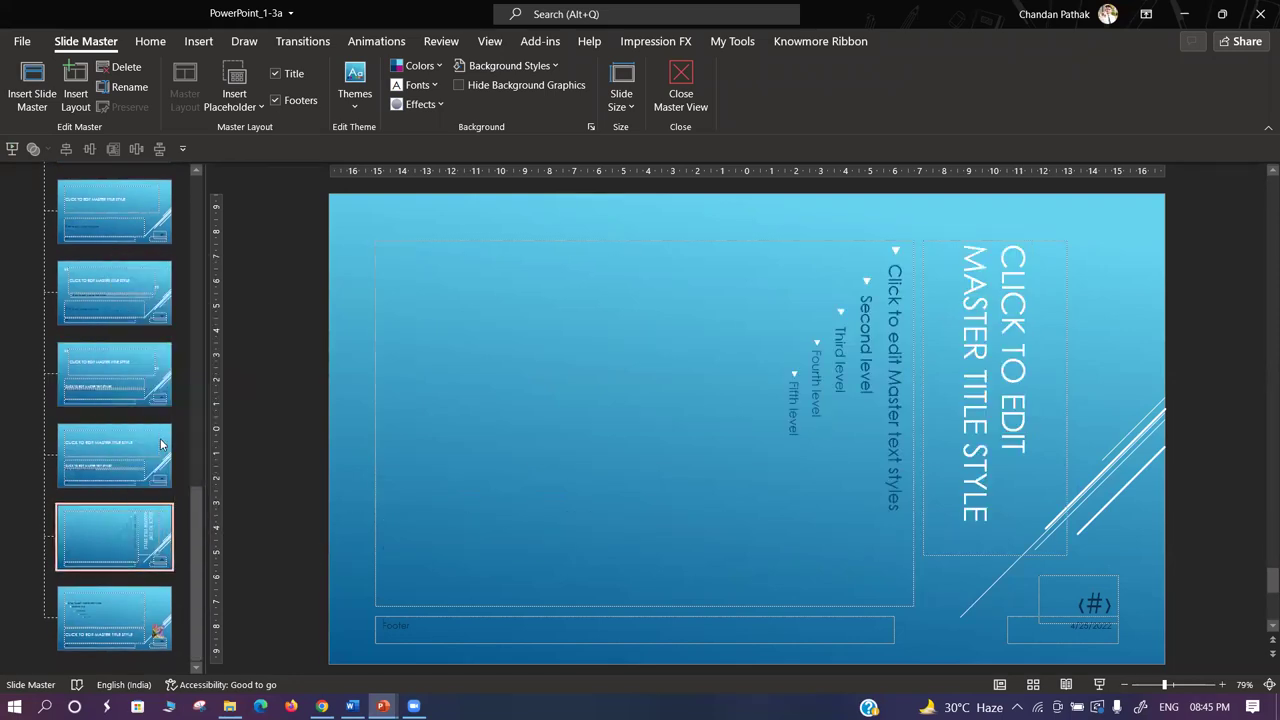
key(alt+Tab)
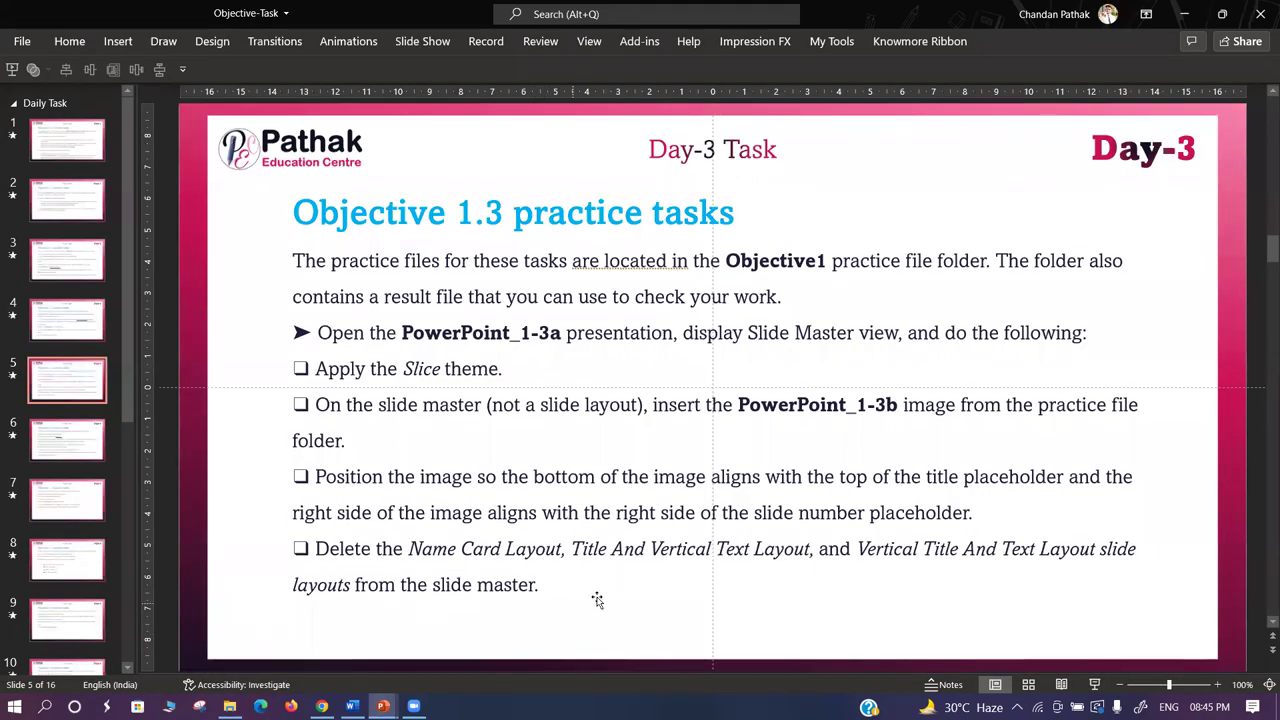
Read the layout-duplication tasks on instructions slide 6, then return to the PowerPoint_1-3a slide master.
click(84, 439)
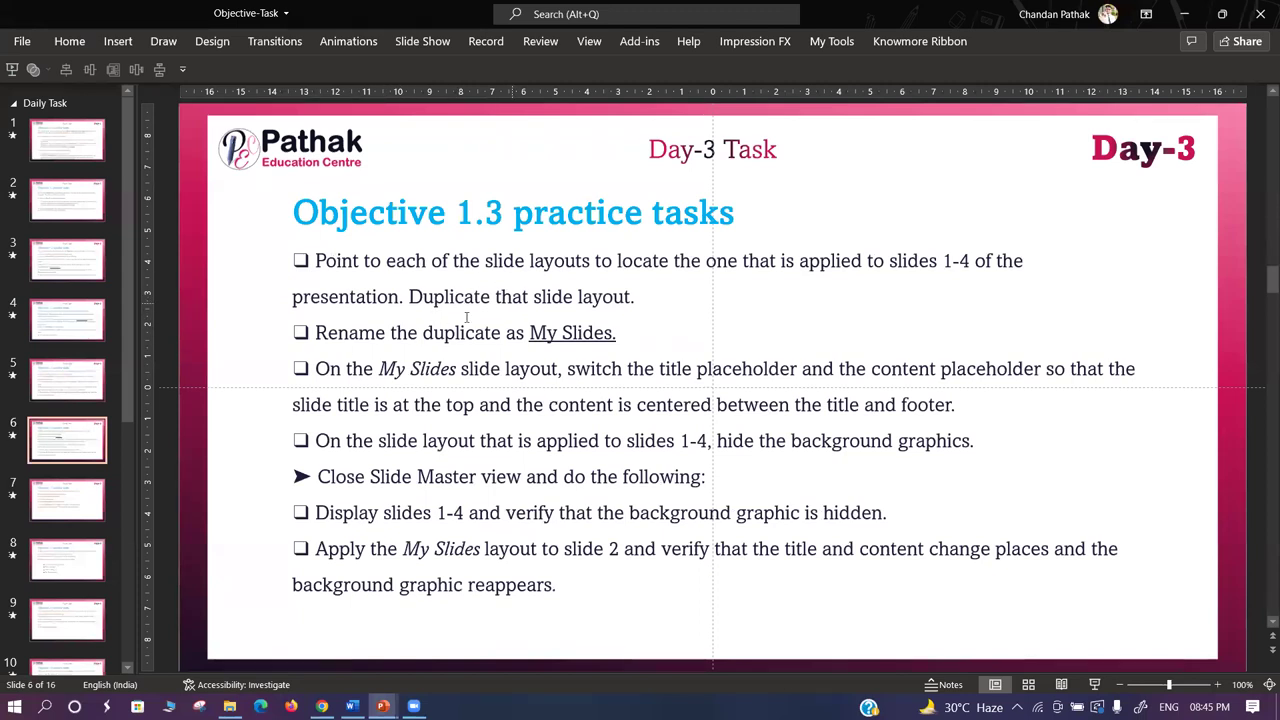
key(alt+Tab)
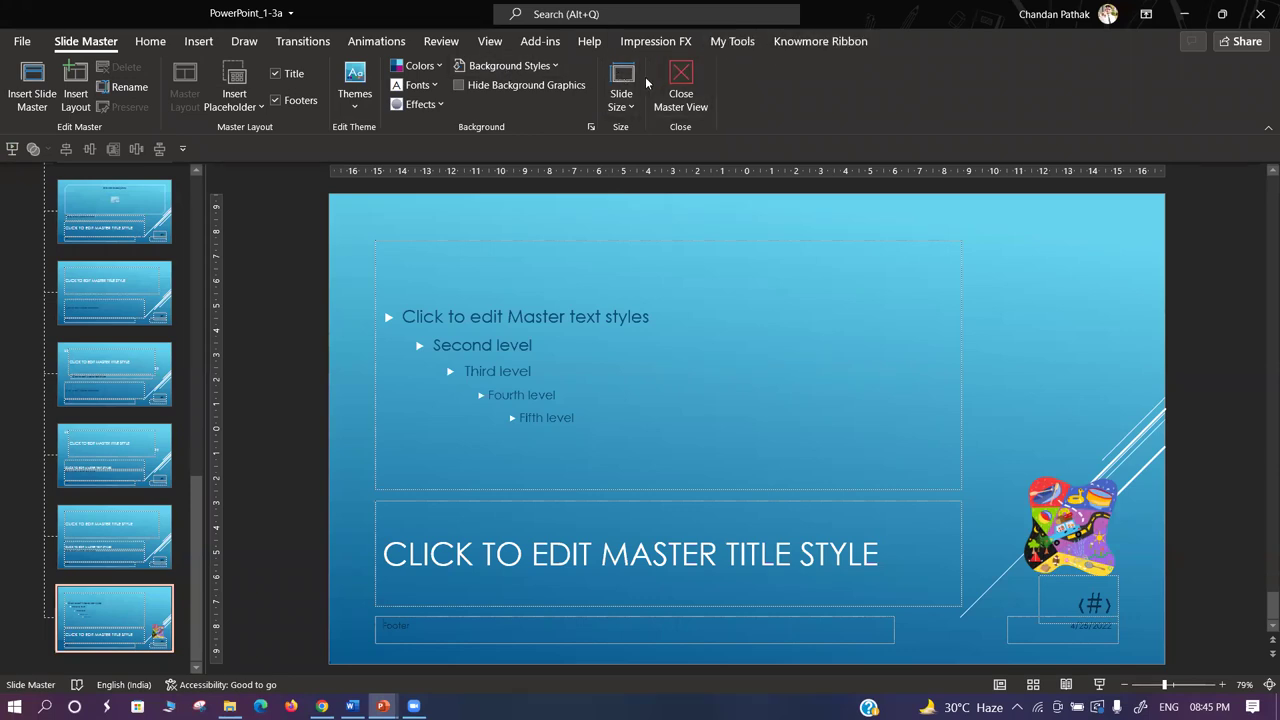
click(150, 41)
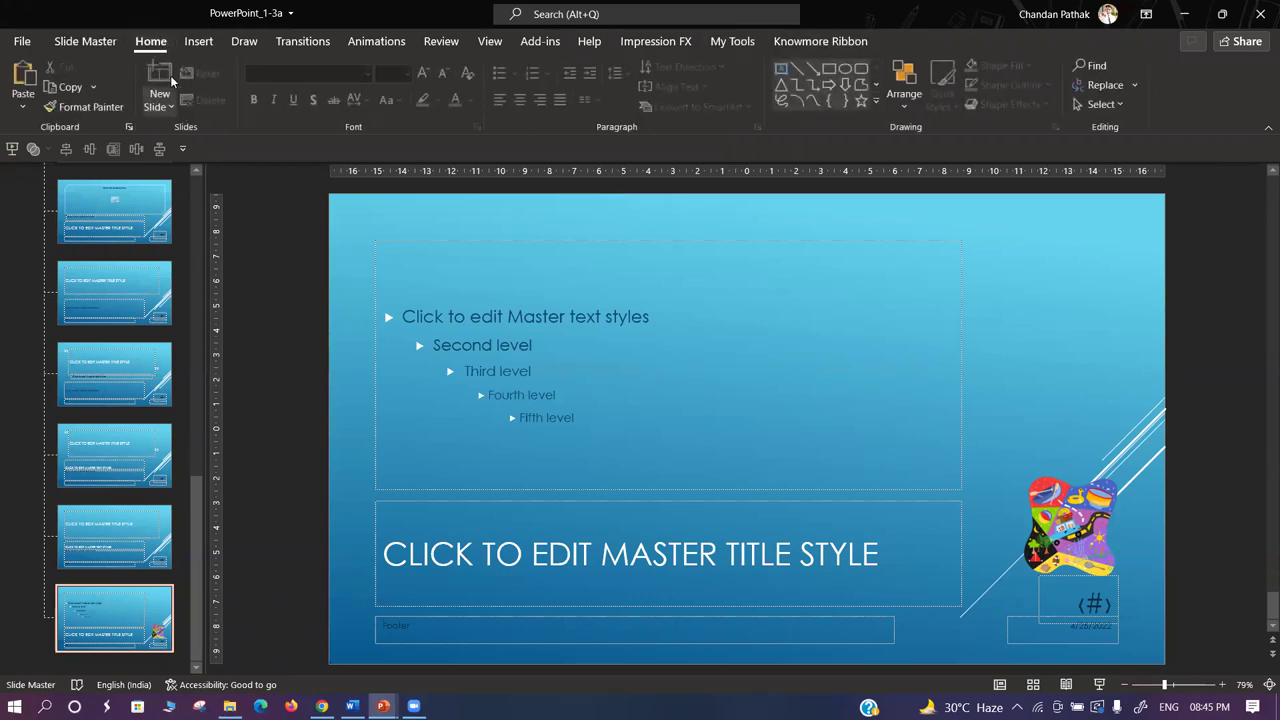
click(86, 41)
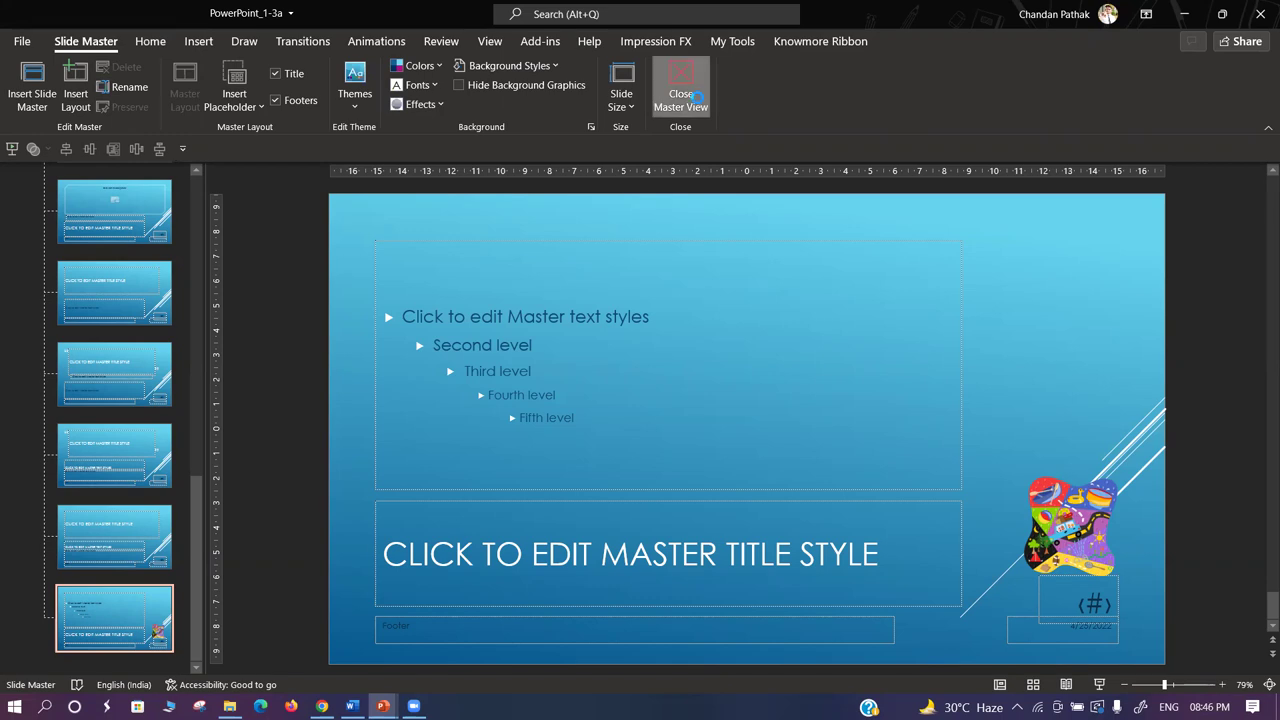
click(680, 85)
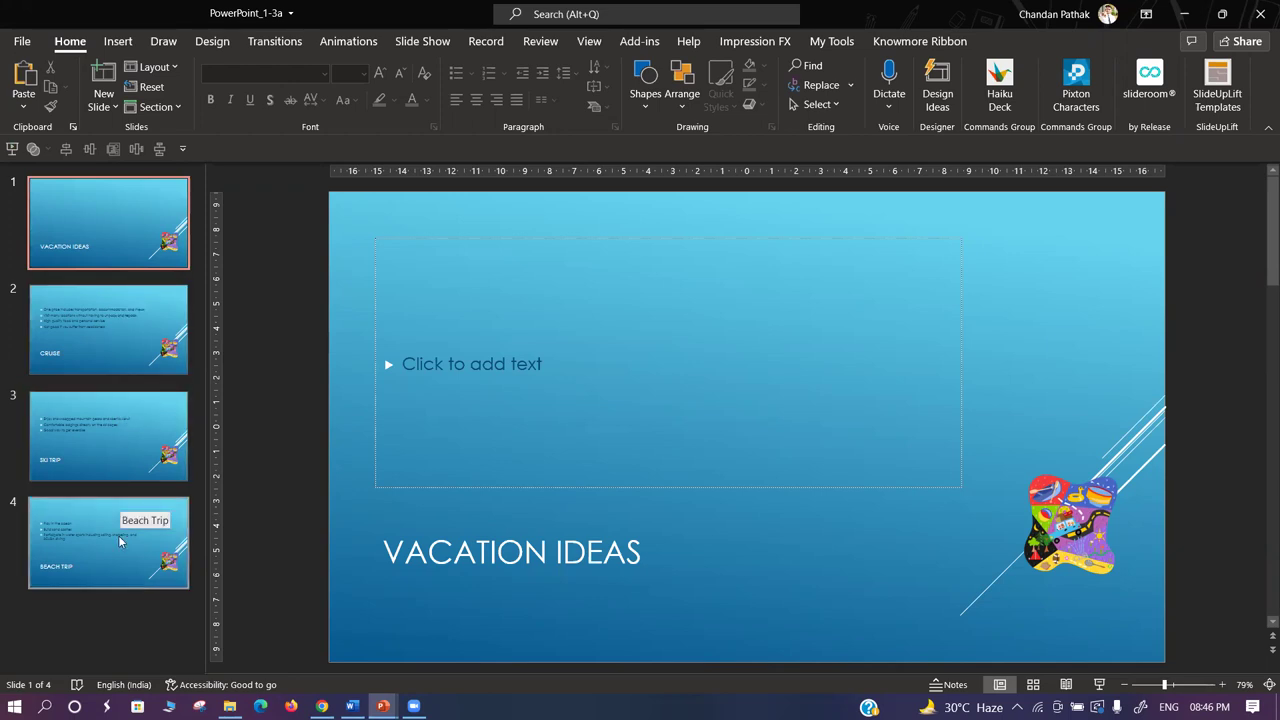
right_click(101, 203)
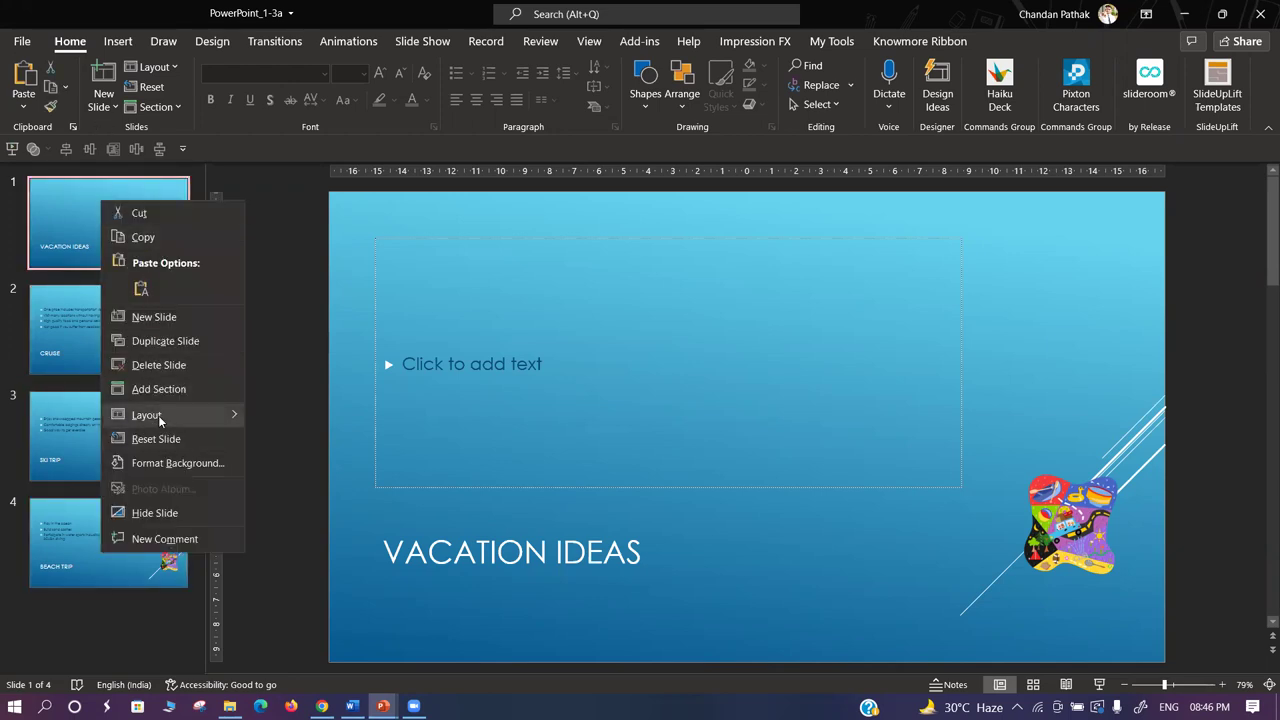
mouse_move(160, 418)
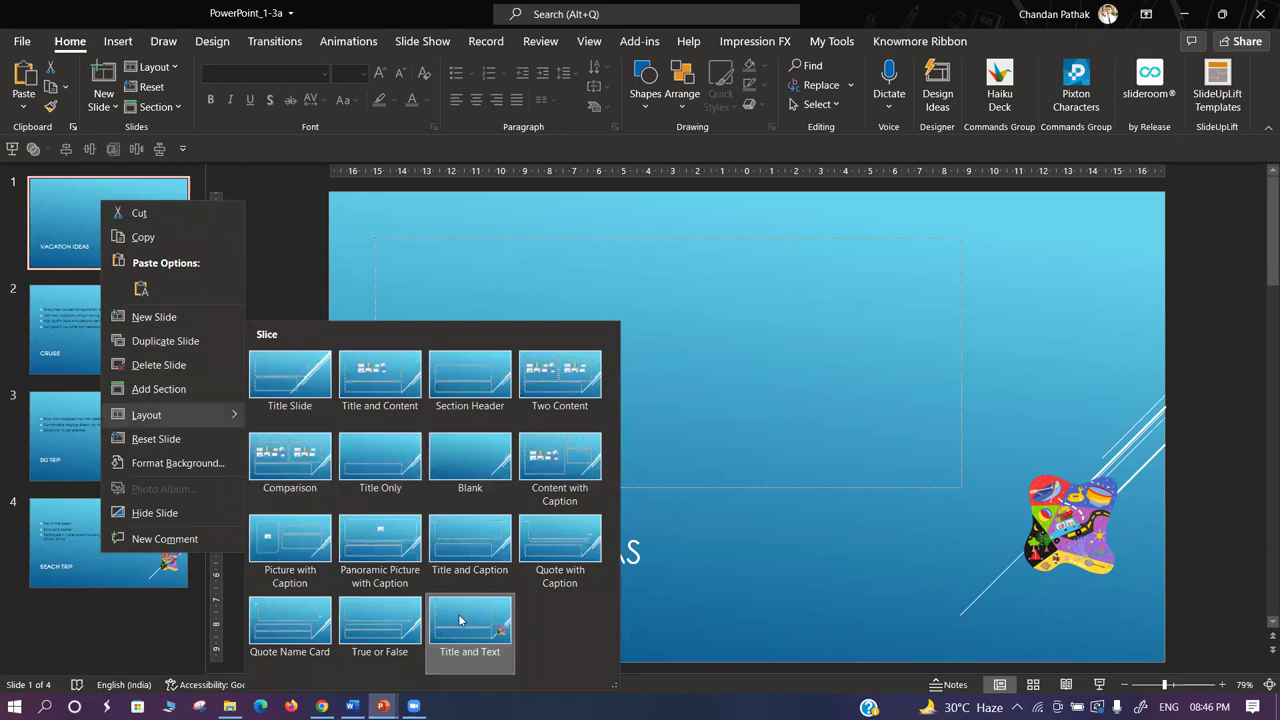
click(705, 592)
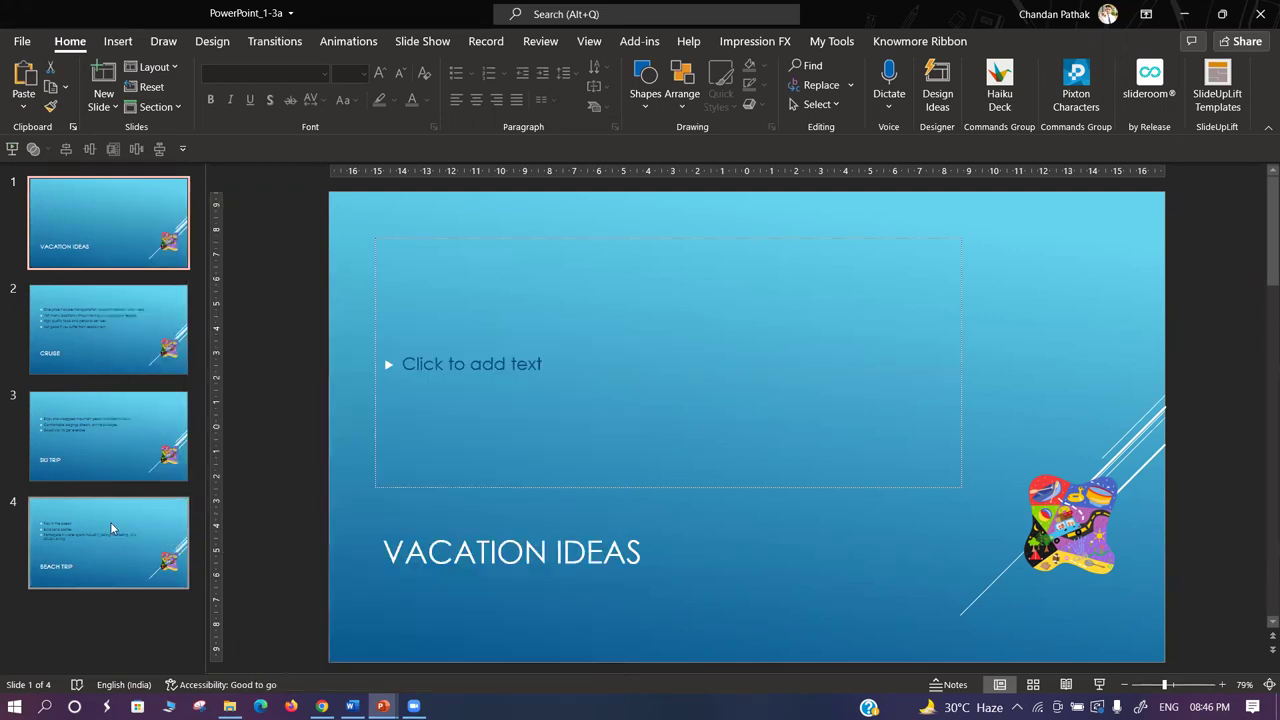
click(588, 41)
click(218, 93)
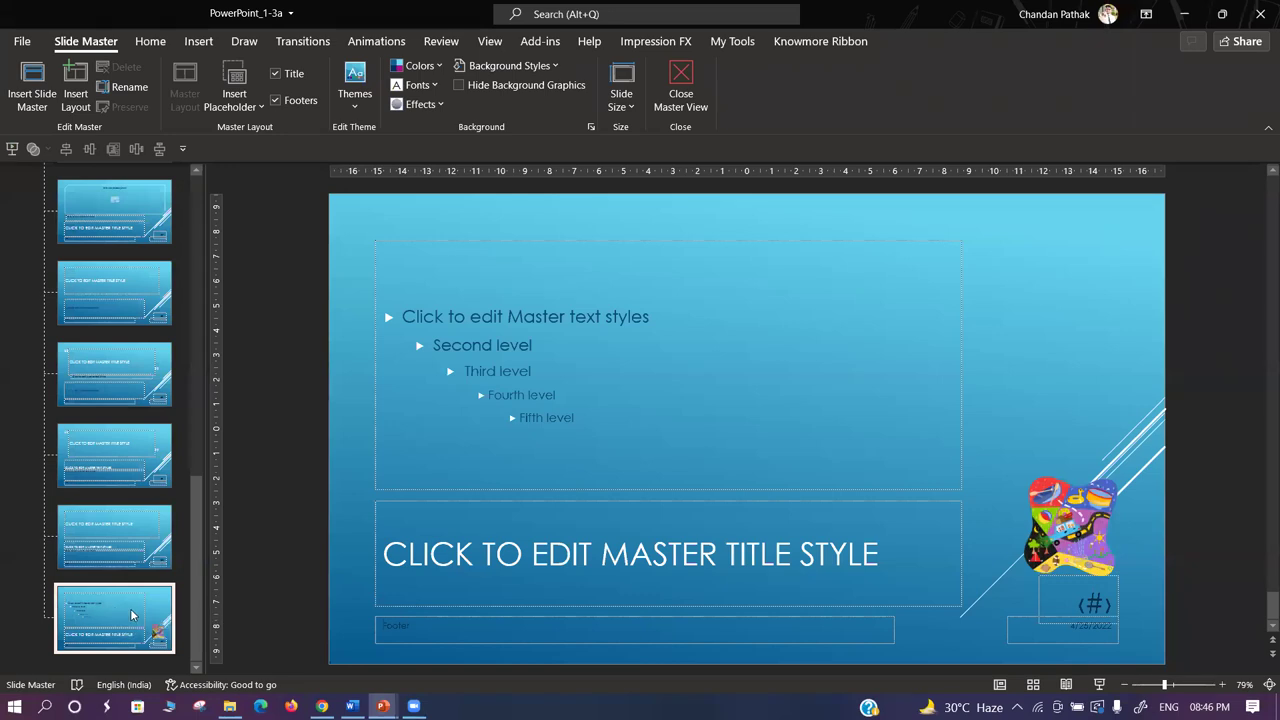
Duplicate the current layout, keeping its lower-right picture after undoing a deletion.
key(ctrl+d)
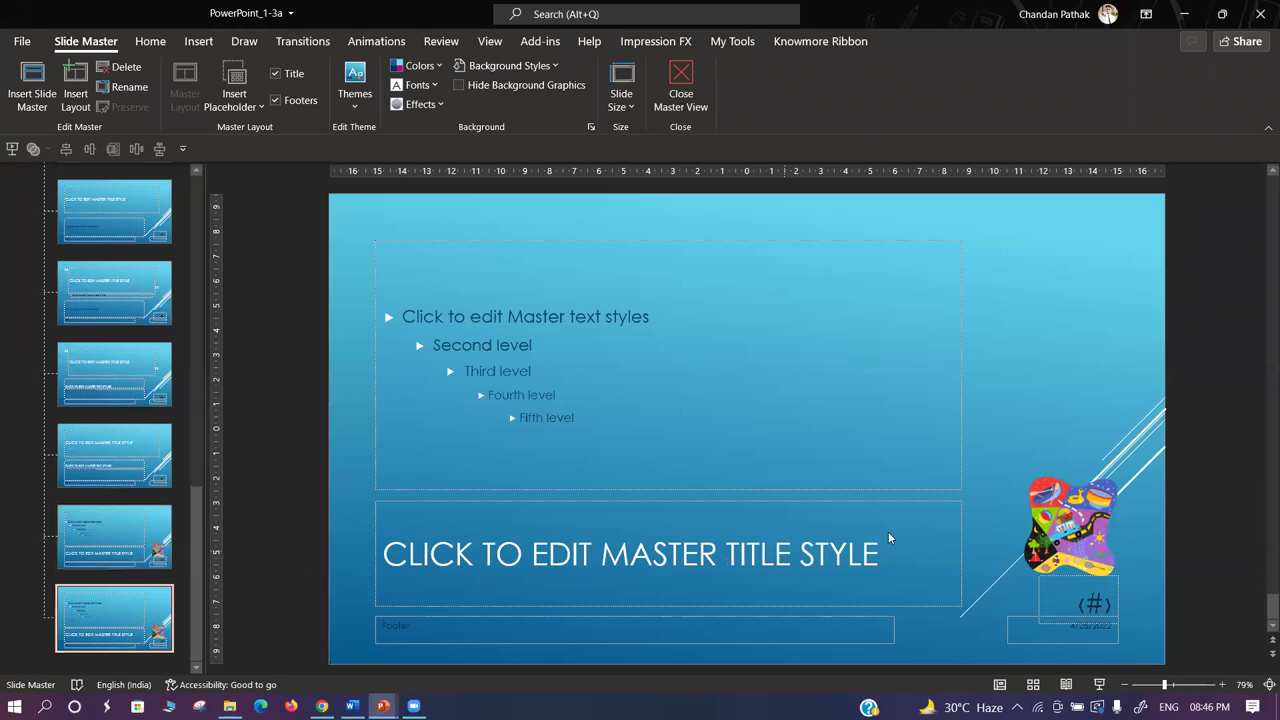
click(1070, 505)
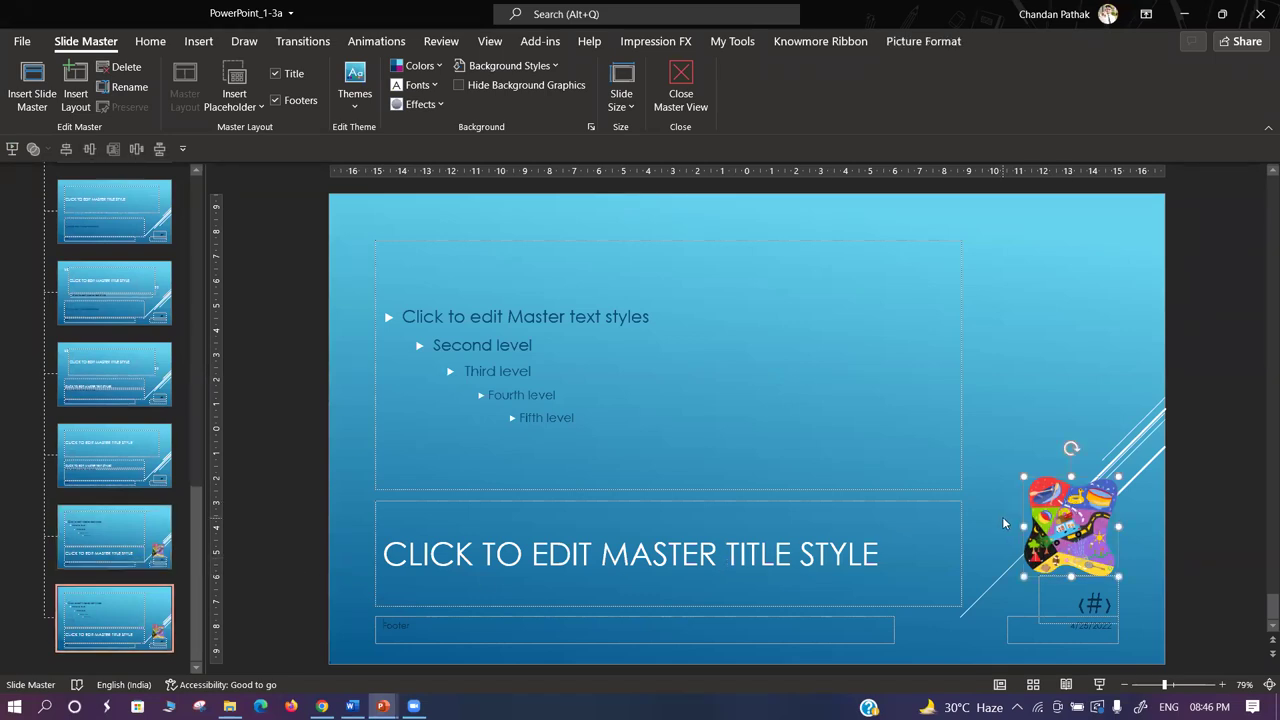
key(Delete)
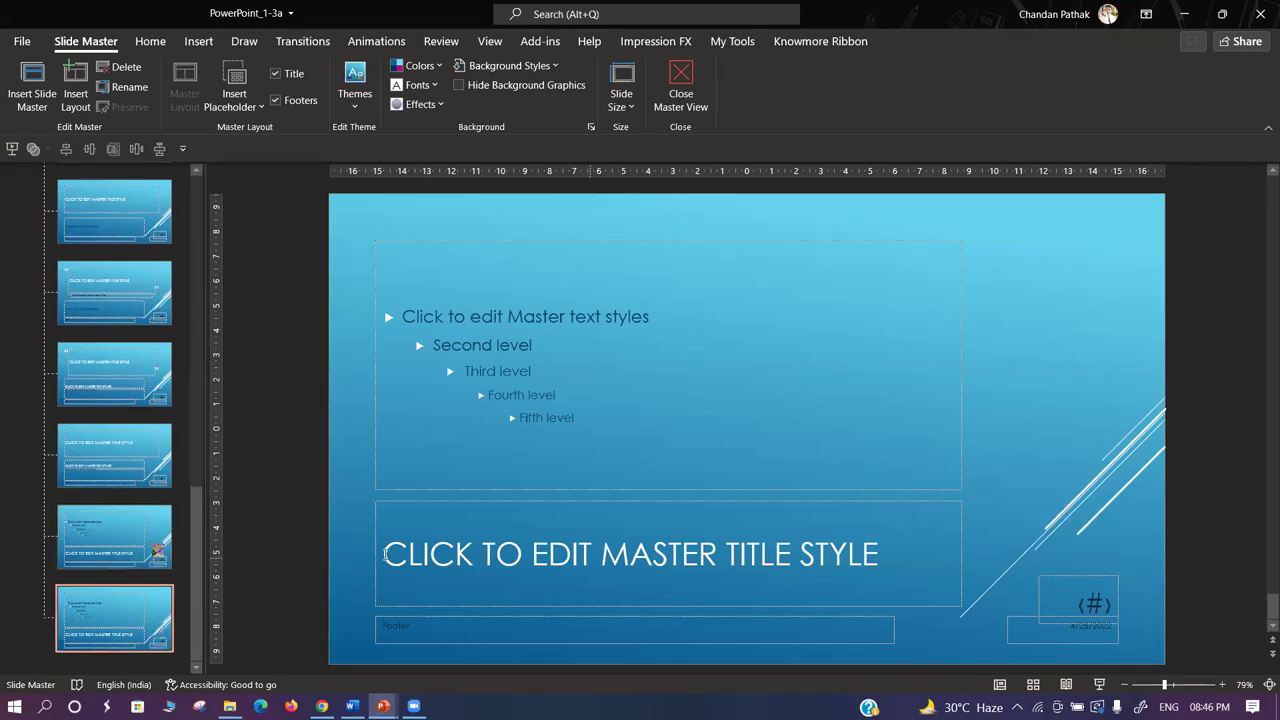
key(ctrl+z)
Delete the colourful picture from the fifth layout, then open the duplicated last layout.
click(121, 560)
click(1064, 535)
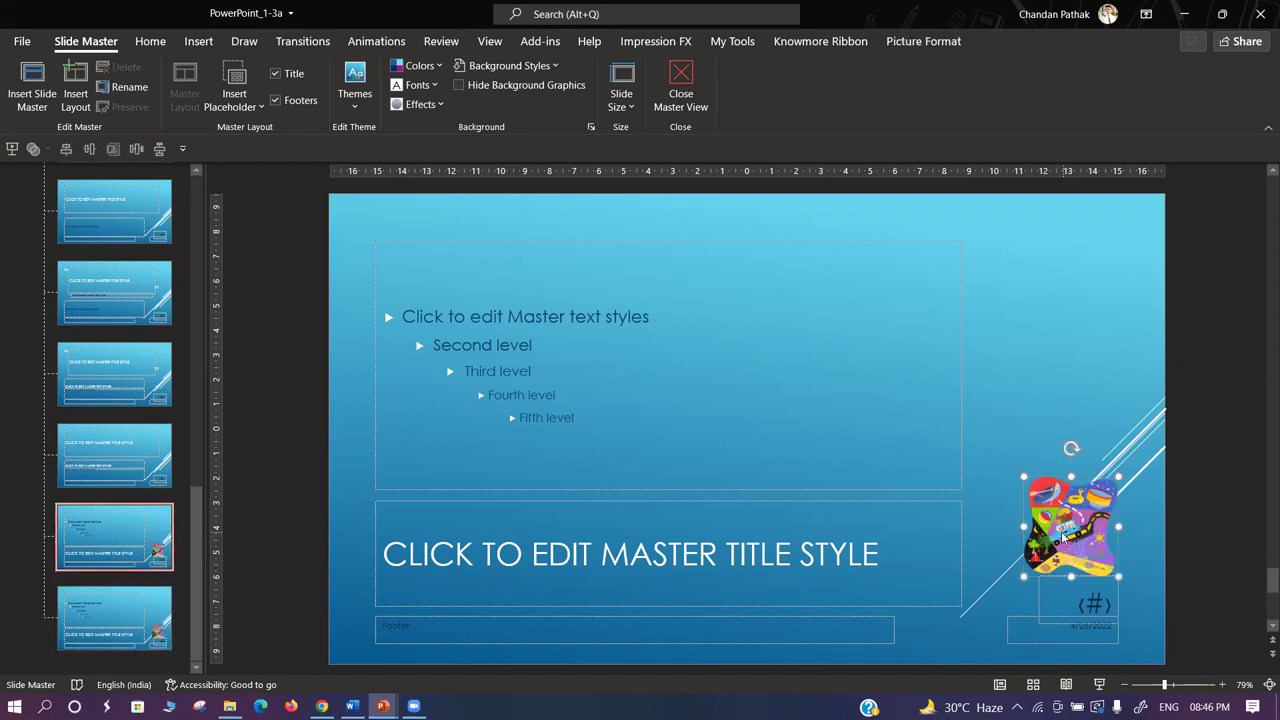
key(Delete)
click(130, 625)
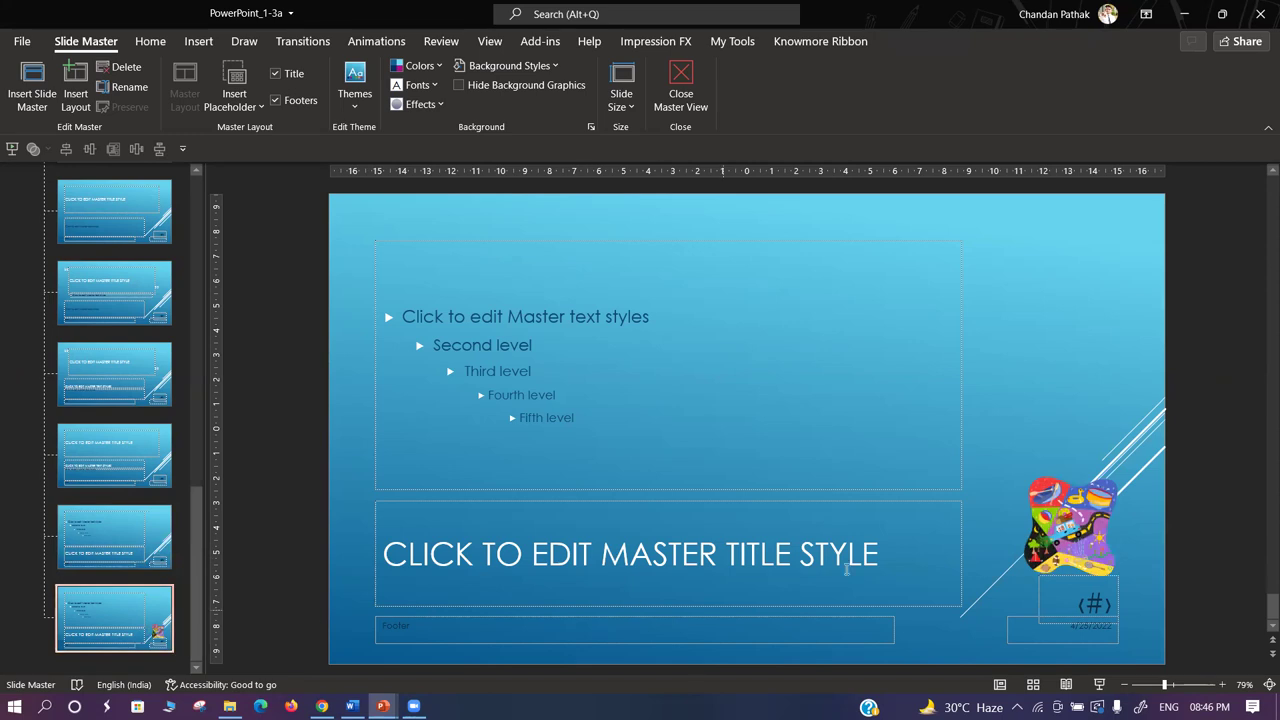
click(1084, 506)
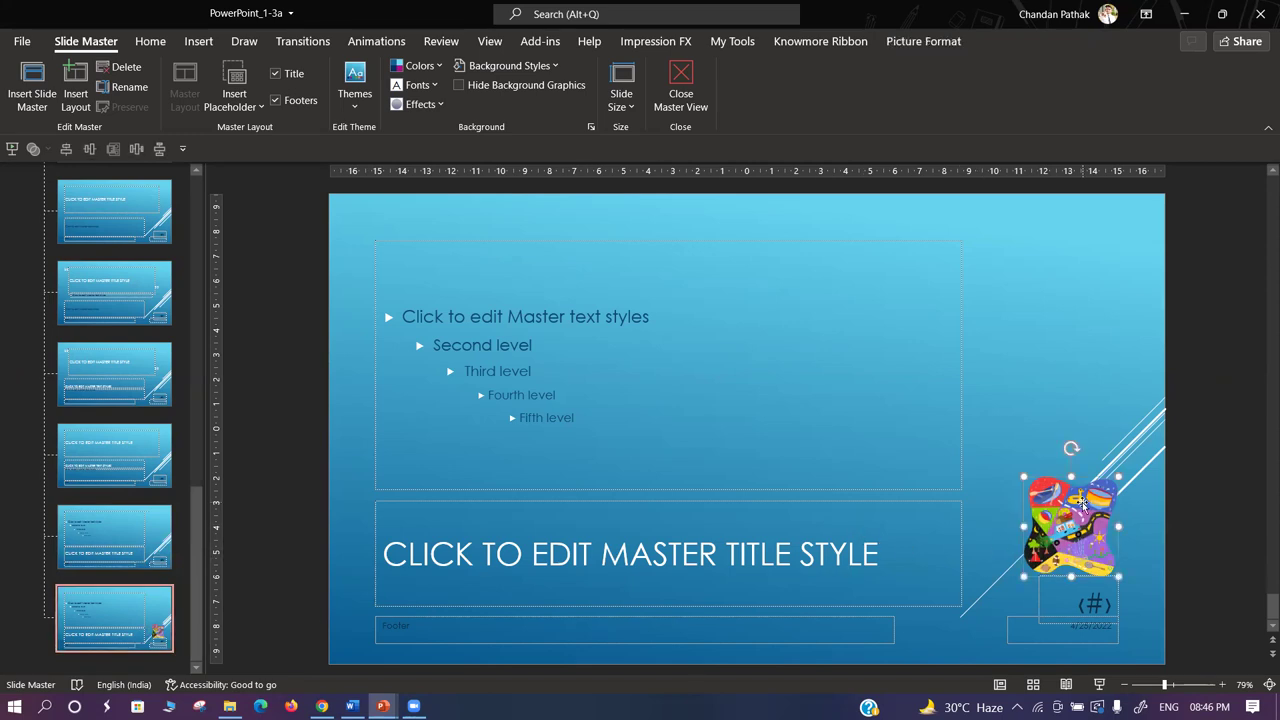
click(345, 353)
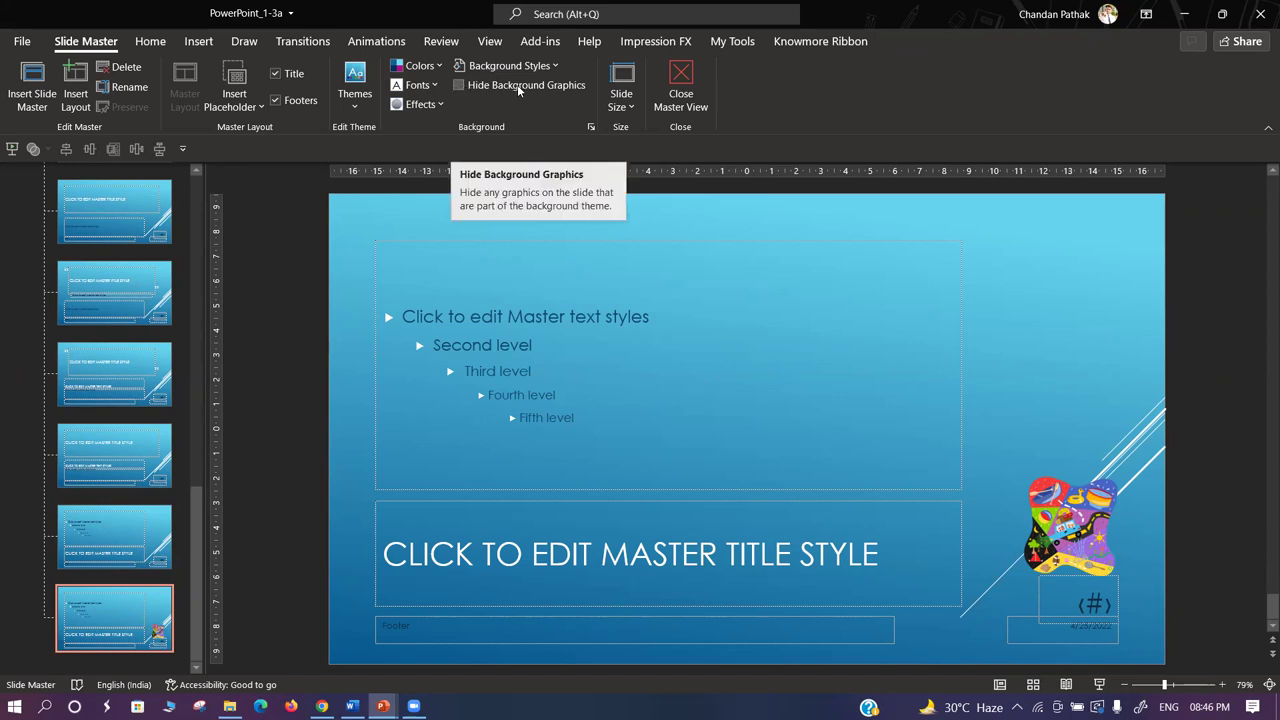
Hide background graphics on the last layout and move its title placeholder to the top, content below.
click(460, 87)
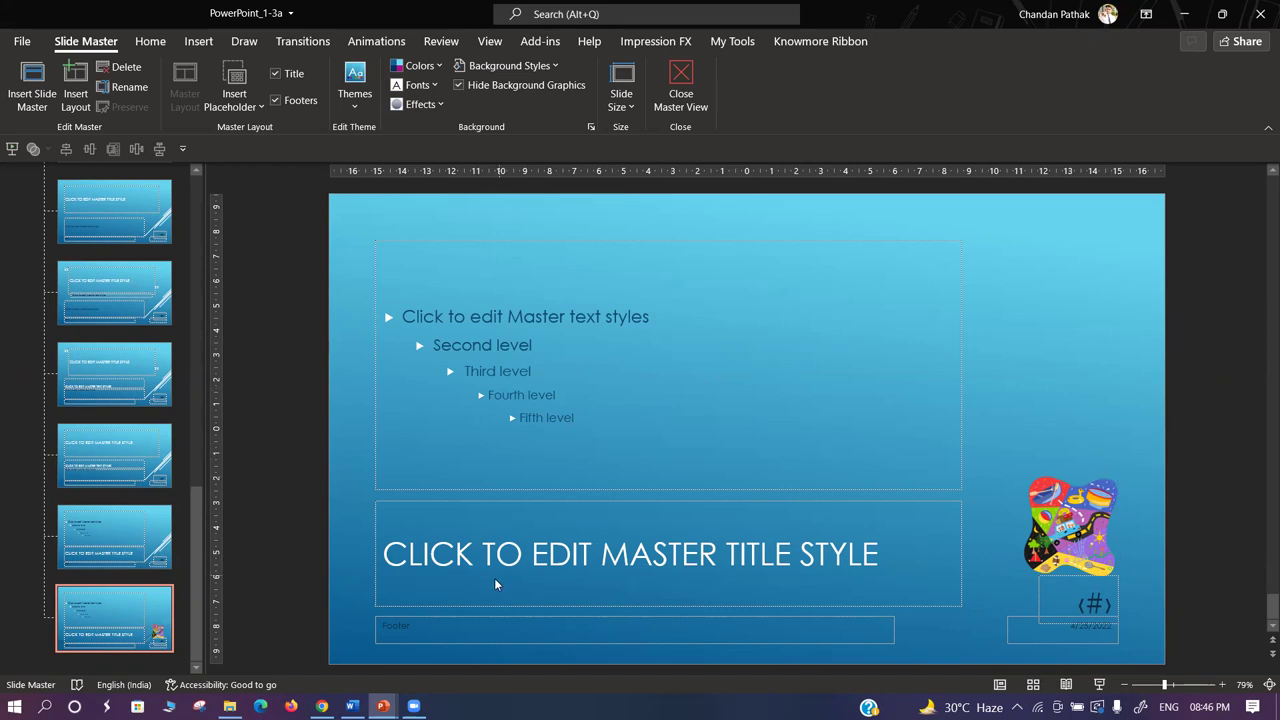
click(489, 606)
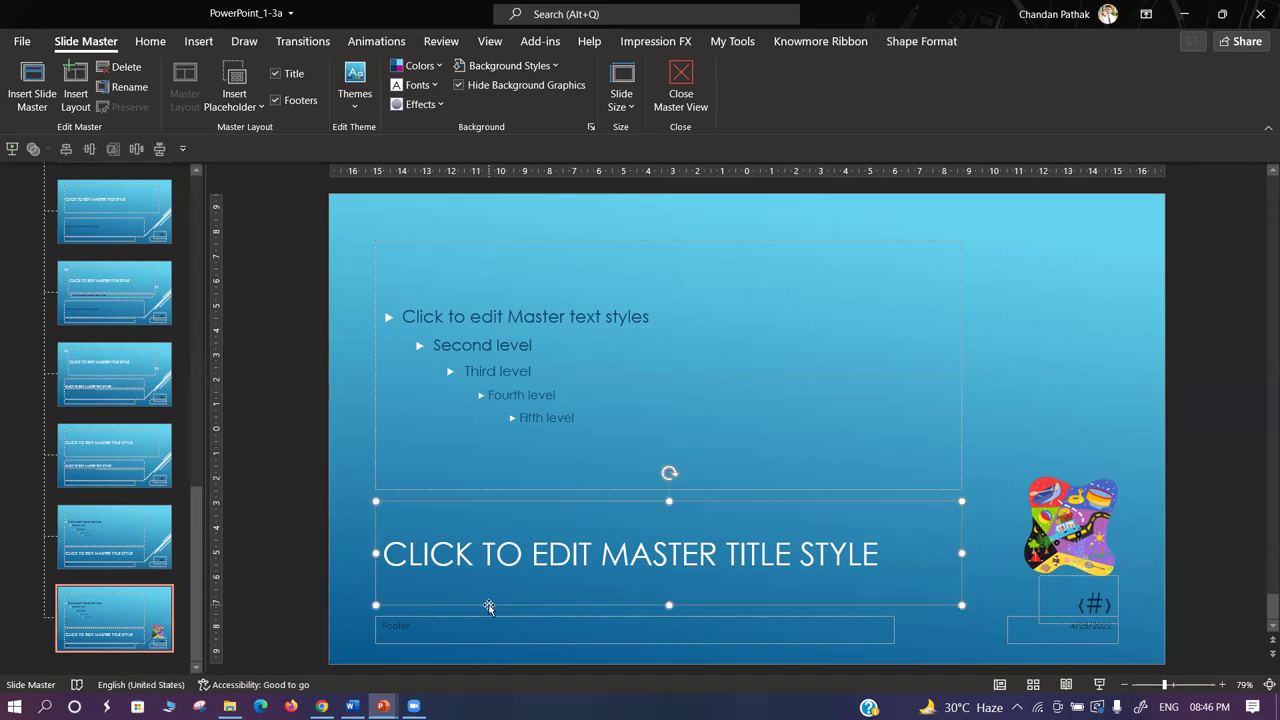
drag(489, 606, 486, 346)
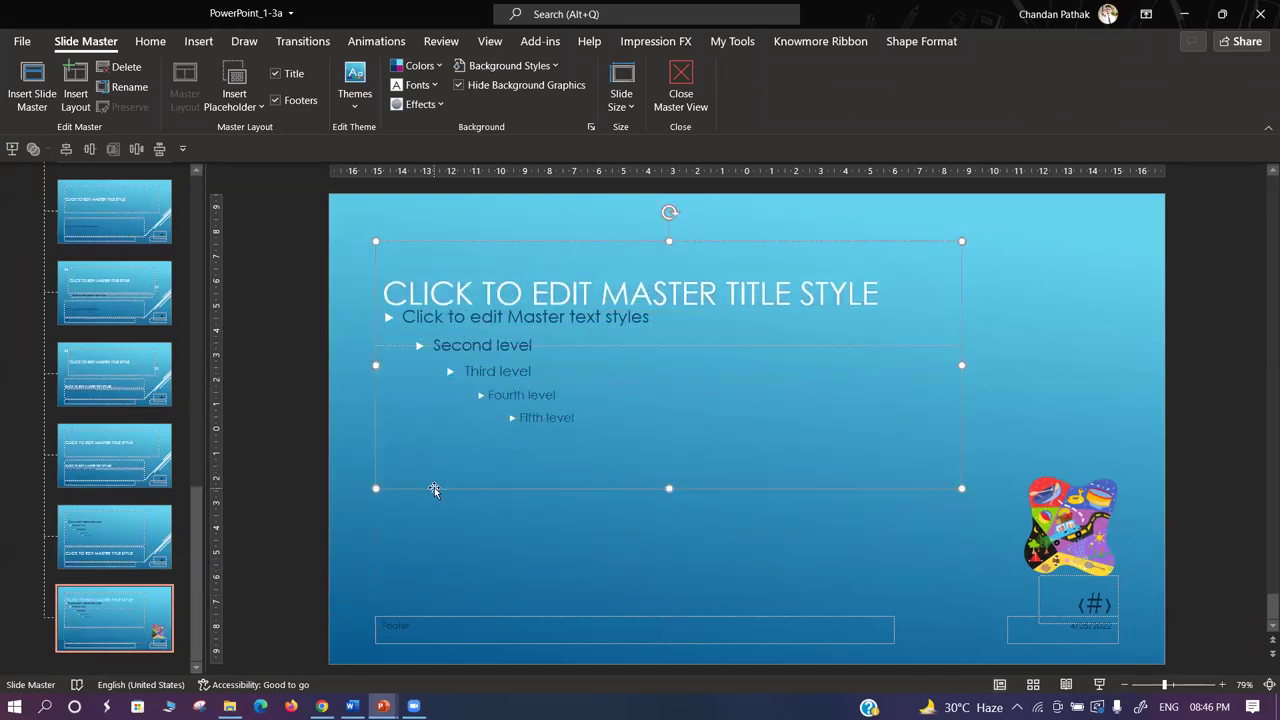
drag(434, 489, 422, 603)
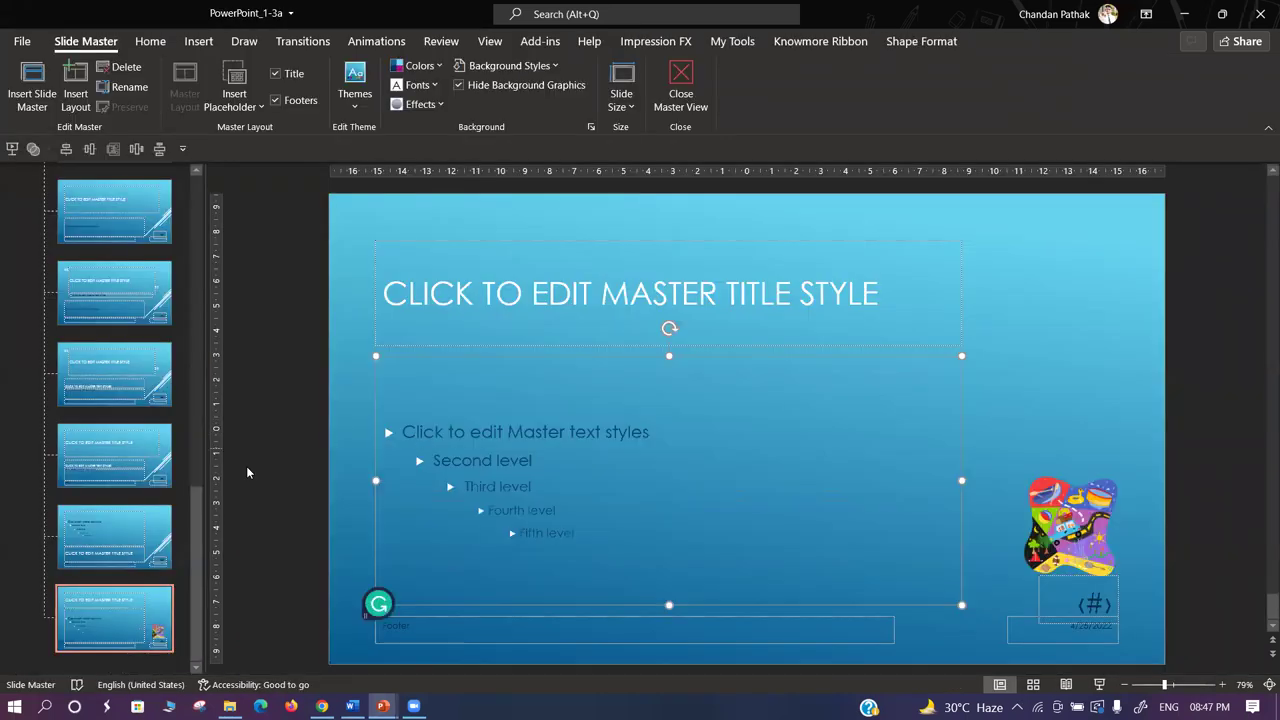
Rename the duplicated last layout to 'My Slides'.
right_click(126, 614)
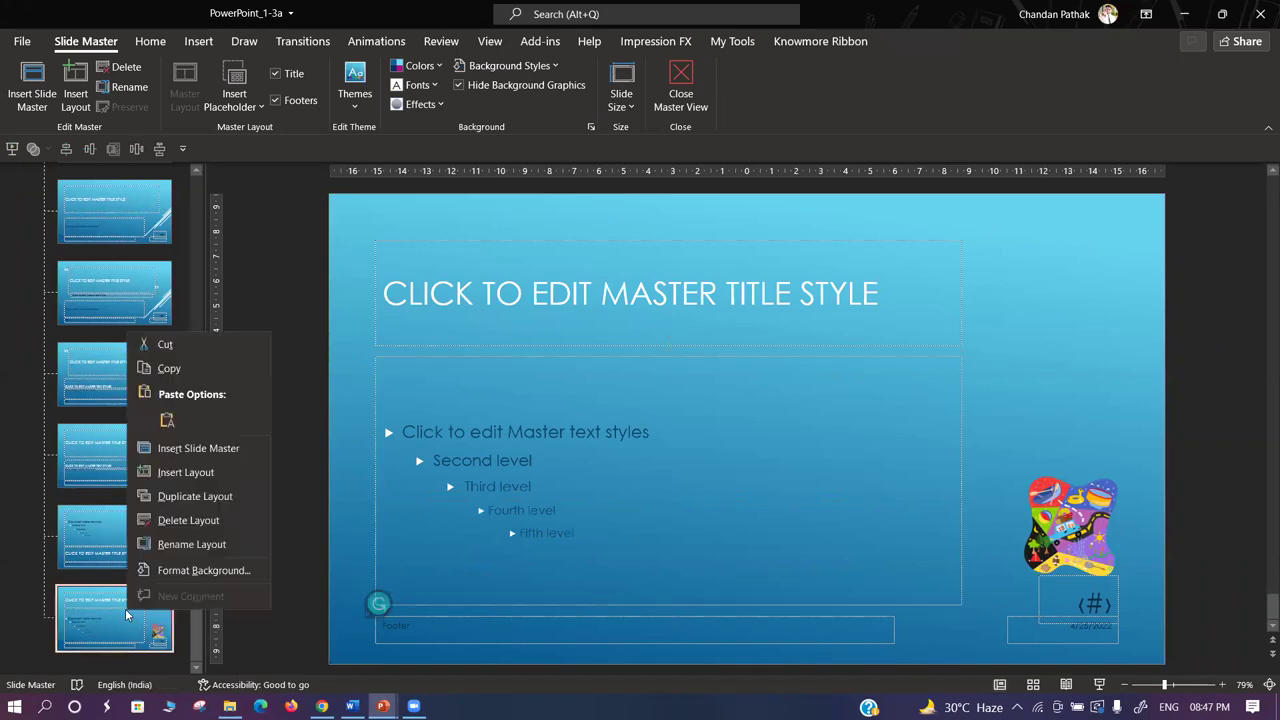
click(169, 543)
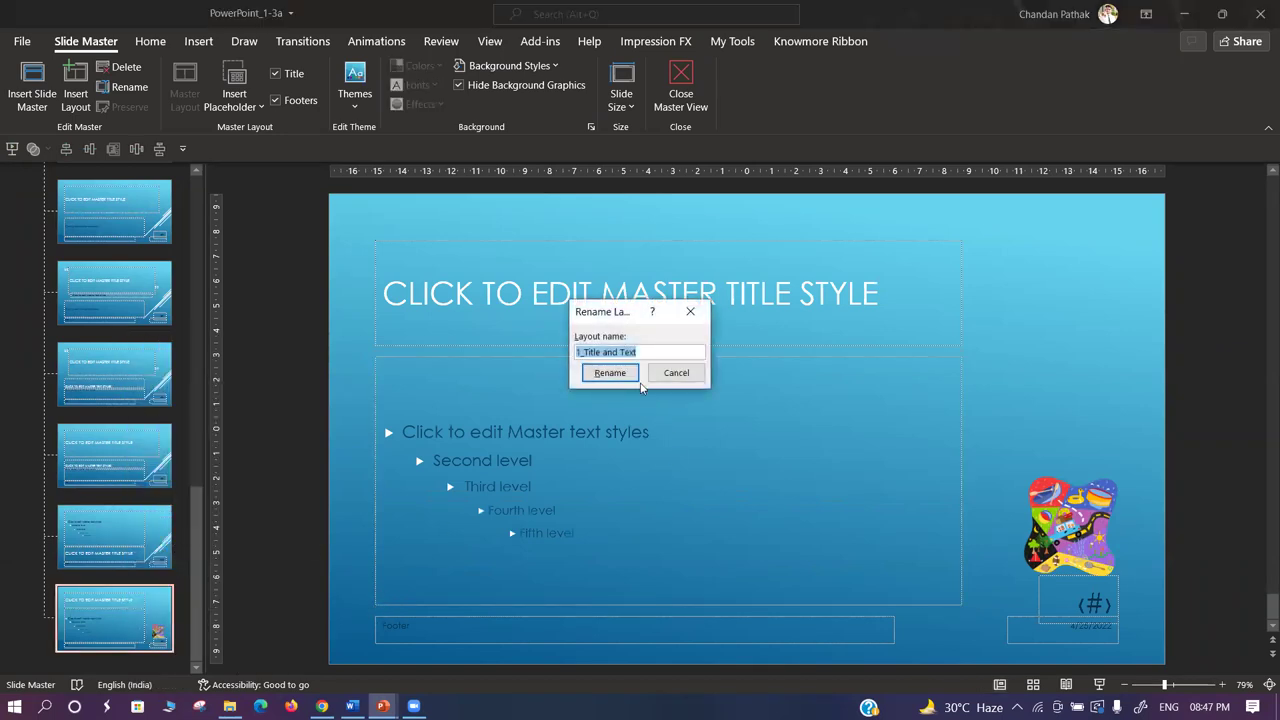
key(BackSpace)
click(614, 378)
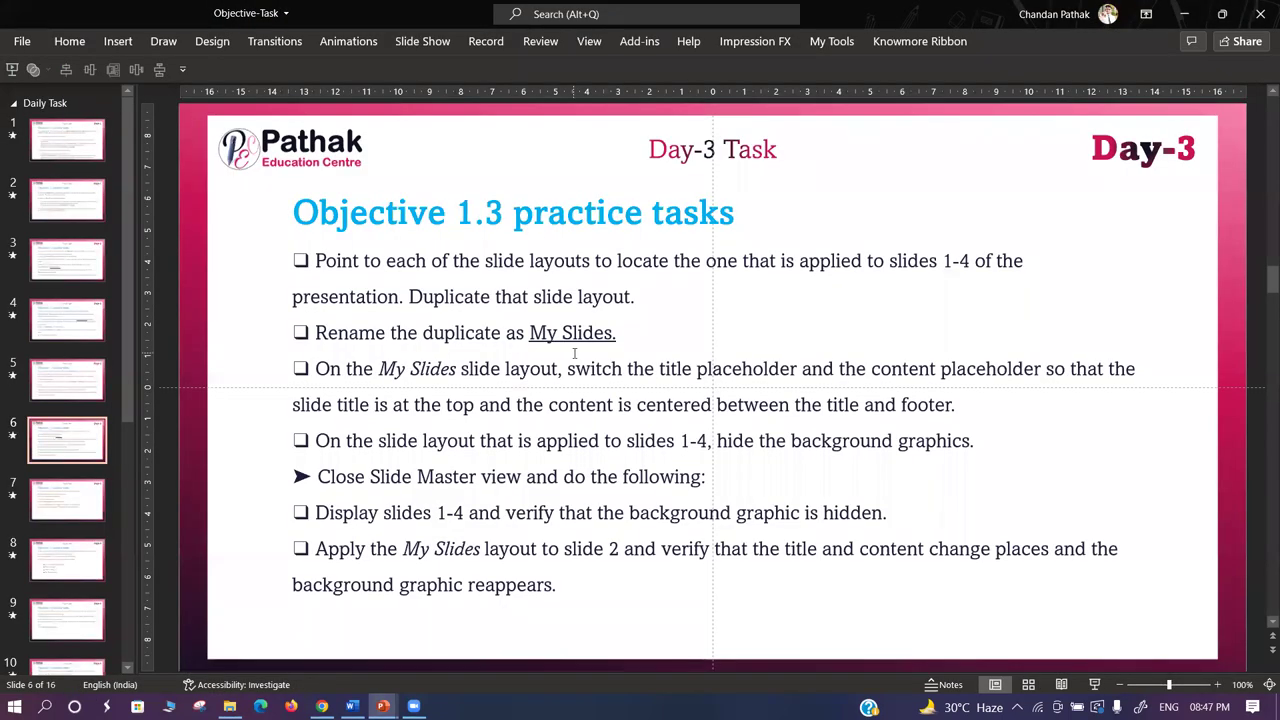
Highlight and read the placeholder-swap instruction in the Objective-Task slide text.
click(376, 369)
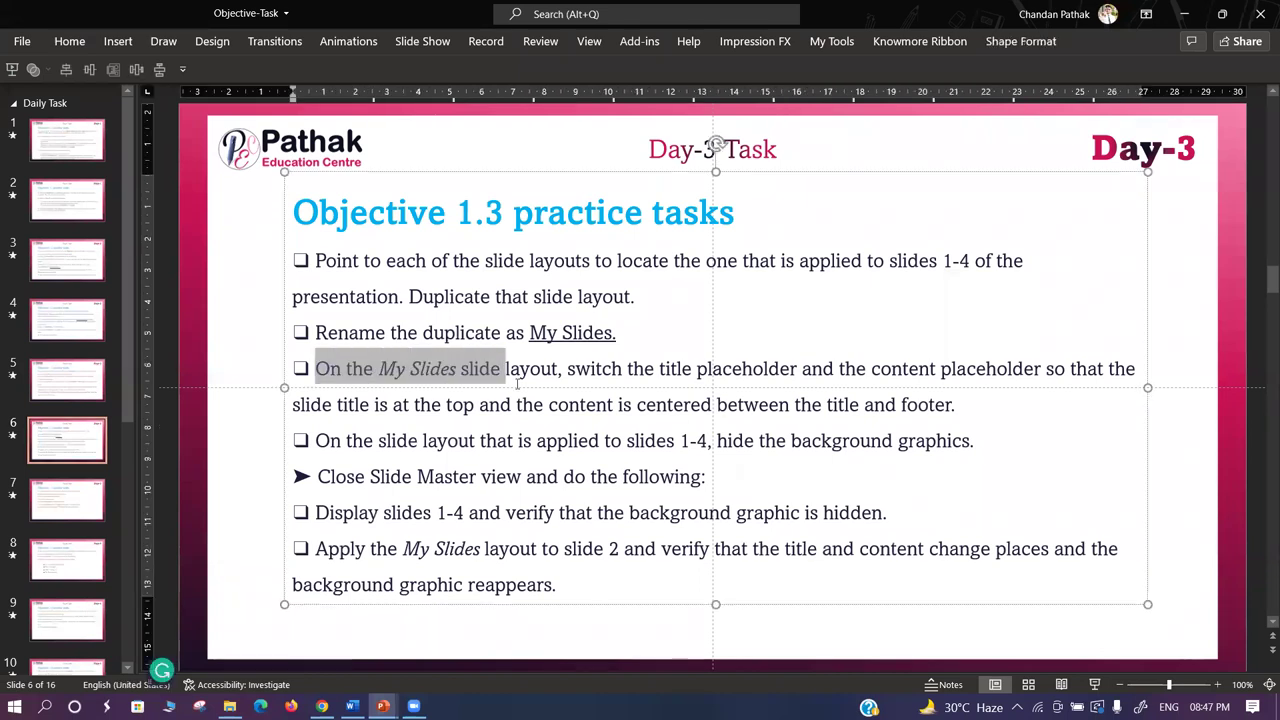
drag(376, 369, 835, 369)
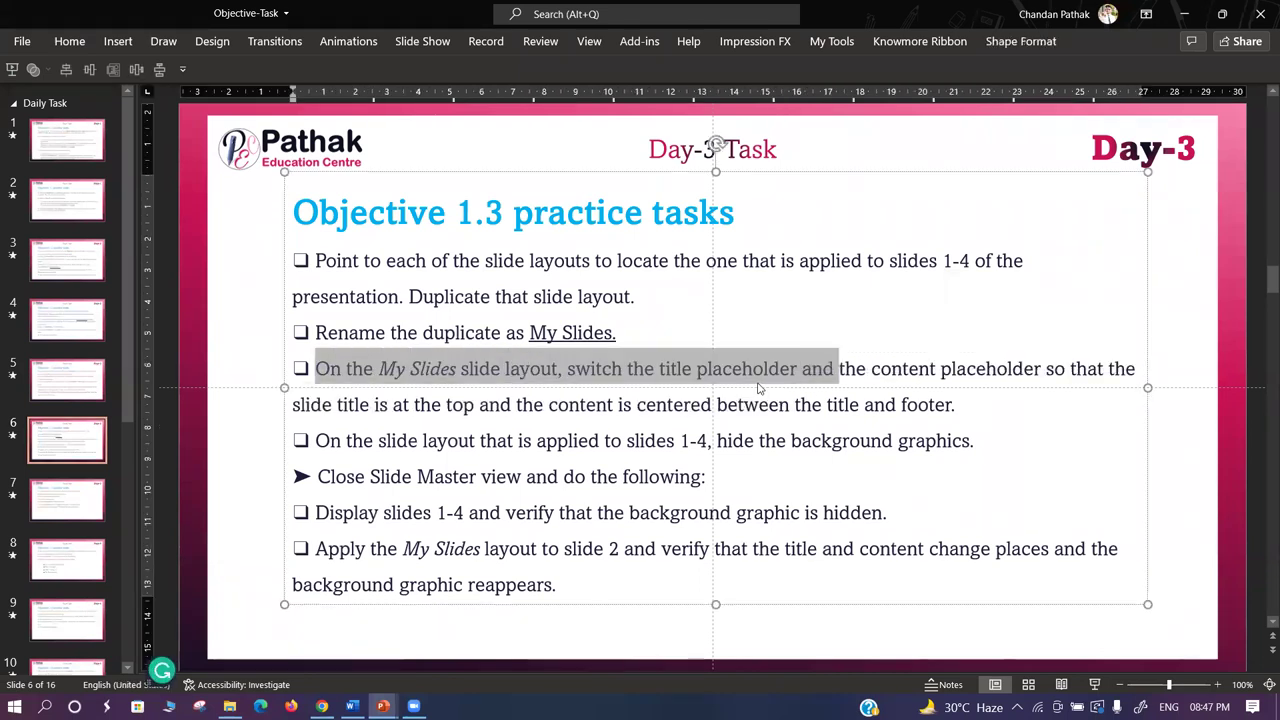
click(712, 404)
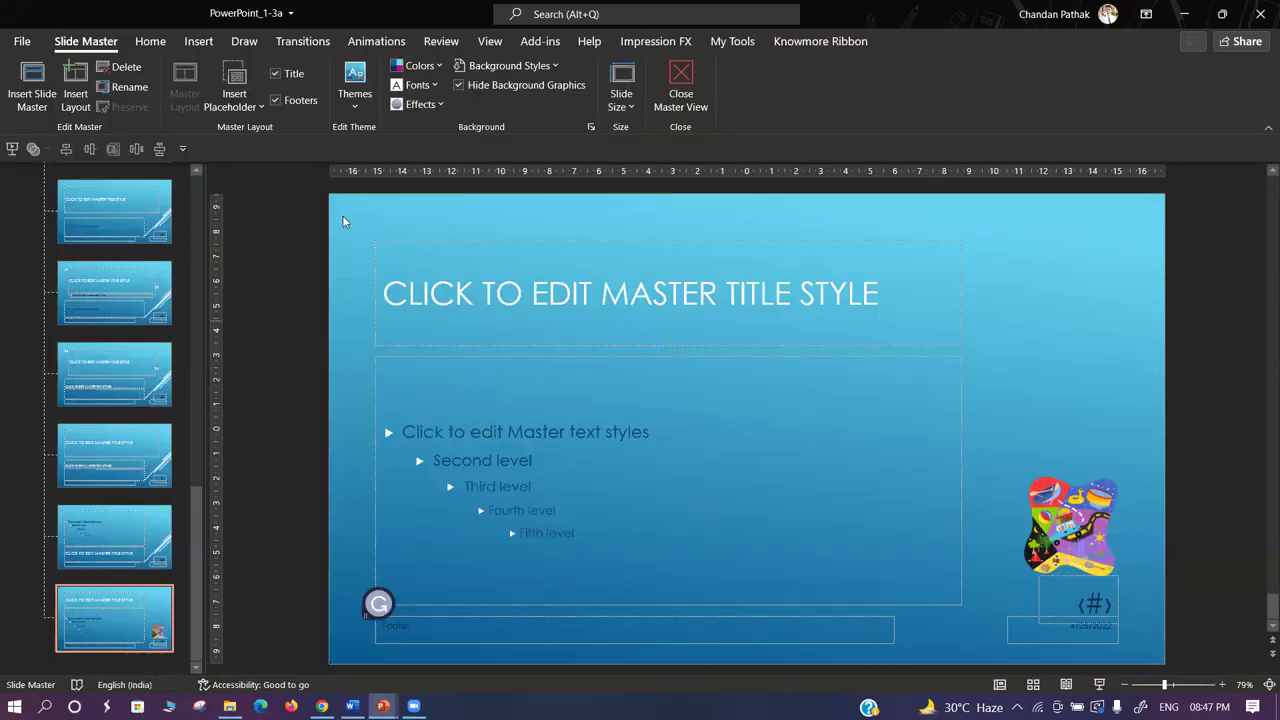
Close Master View, show slide 2 CRUISE, and read the next step in Objective-Task.
click(688, 103)
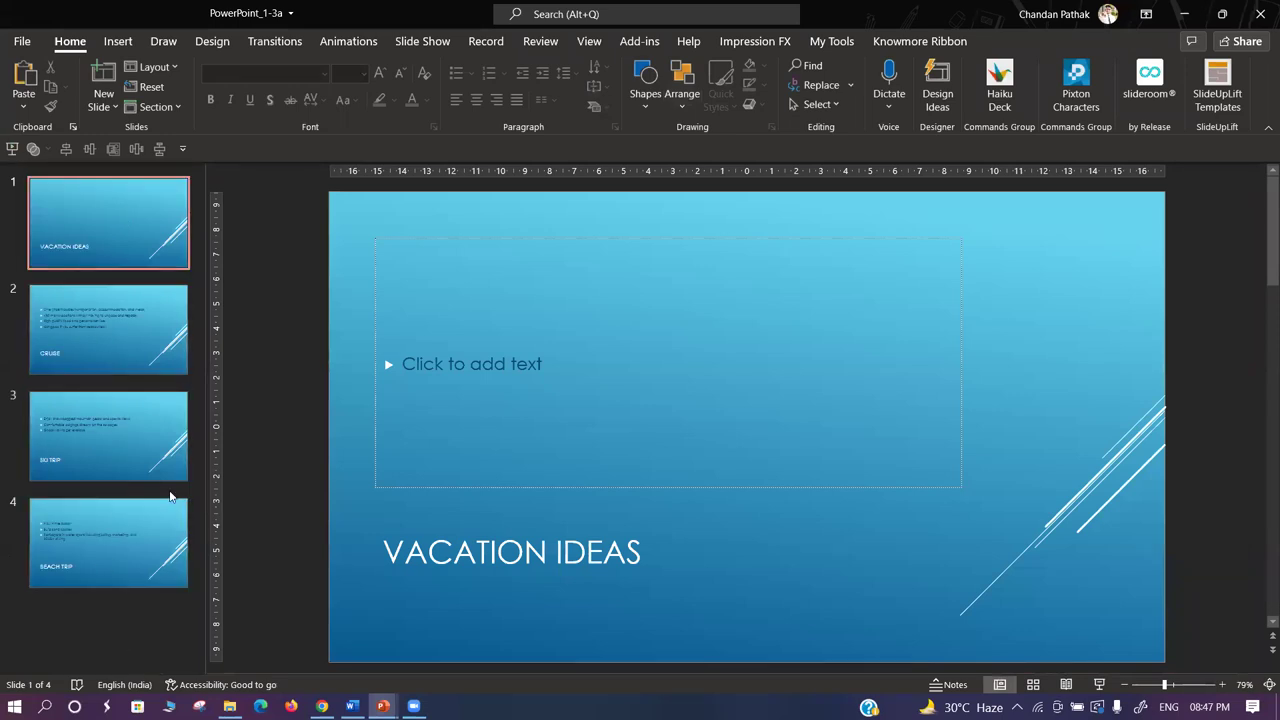
click(118, 324)
key(alt+Tab)
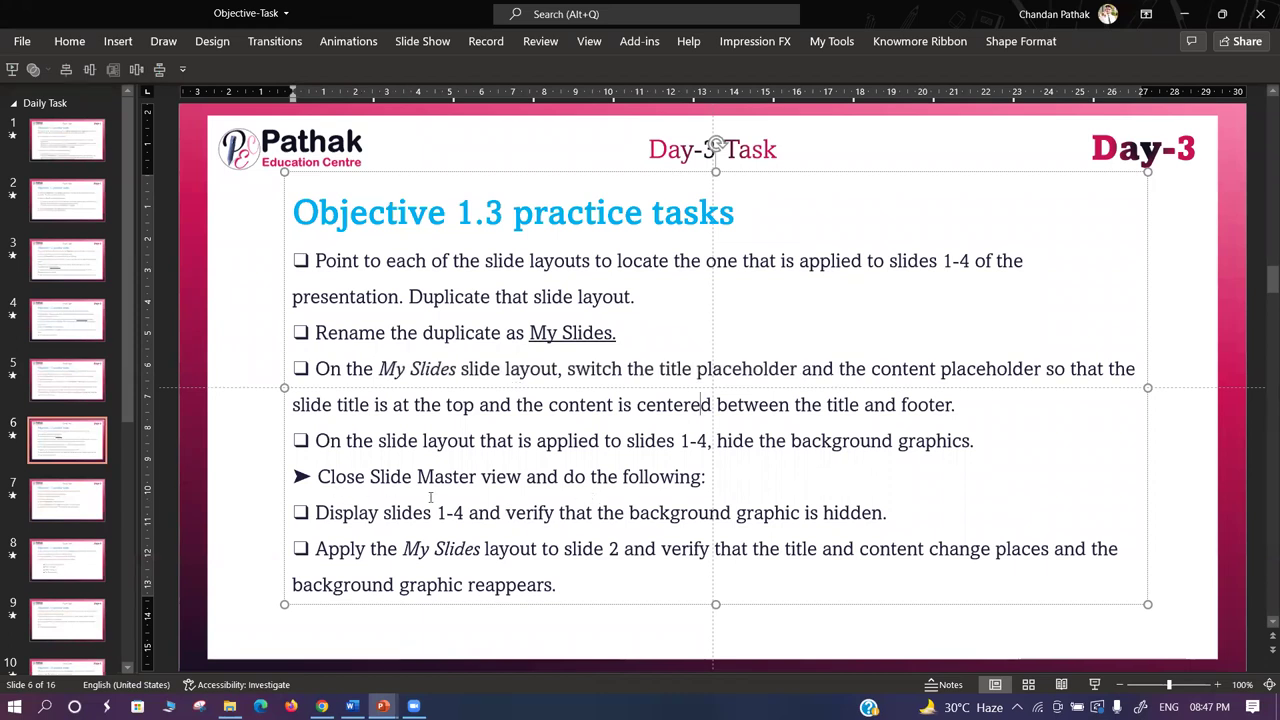
double_click(634, 480)
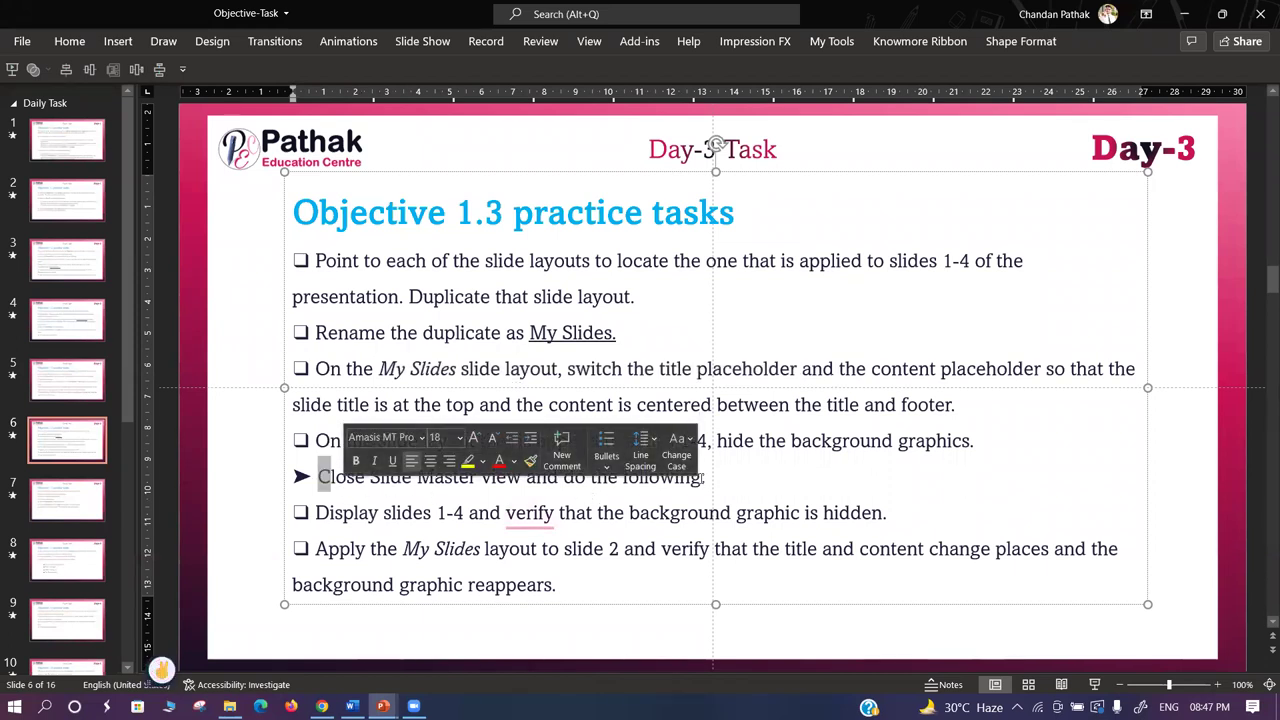
drag(634, 480, 370, 480)
Switch between Objective-Task and PowerPoint_1-3a, ending on PowerPoint_1-3a's slide 2, CRUISE.
click(255, 517)
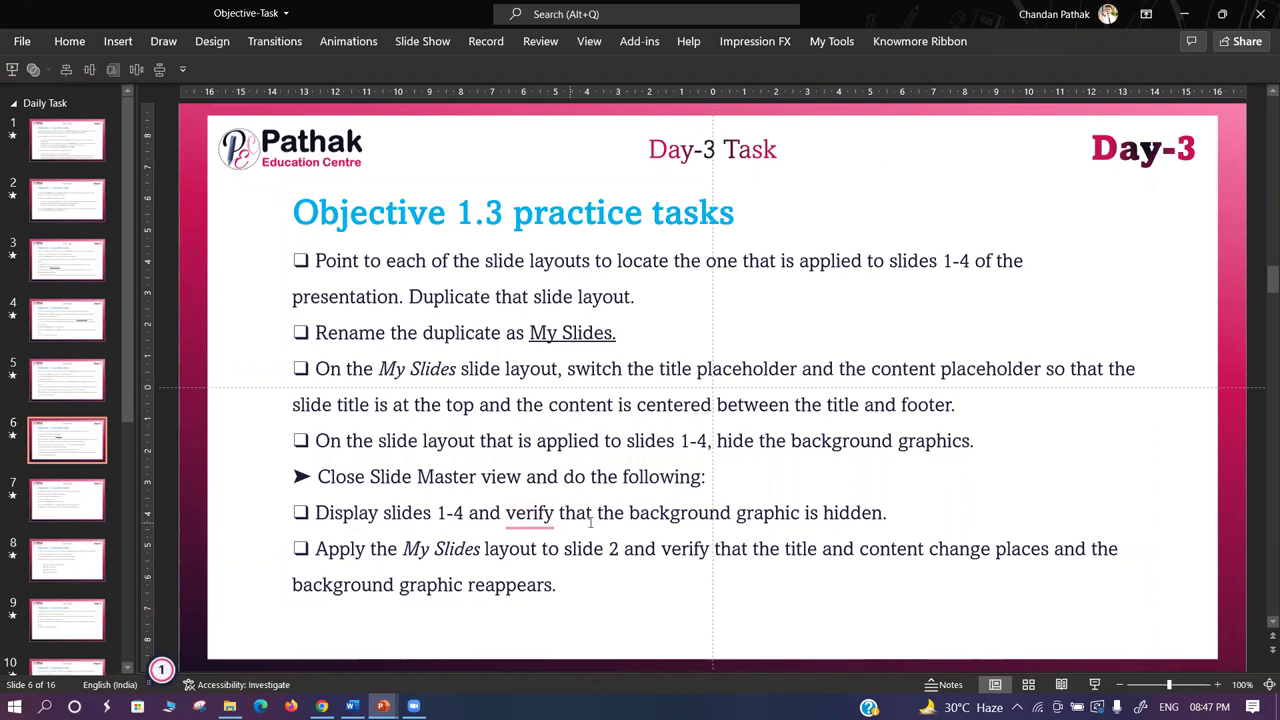
key(alt+Tab)
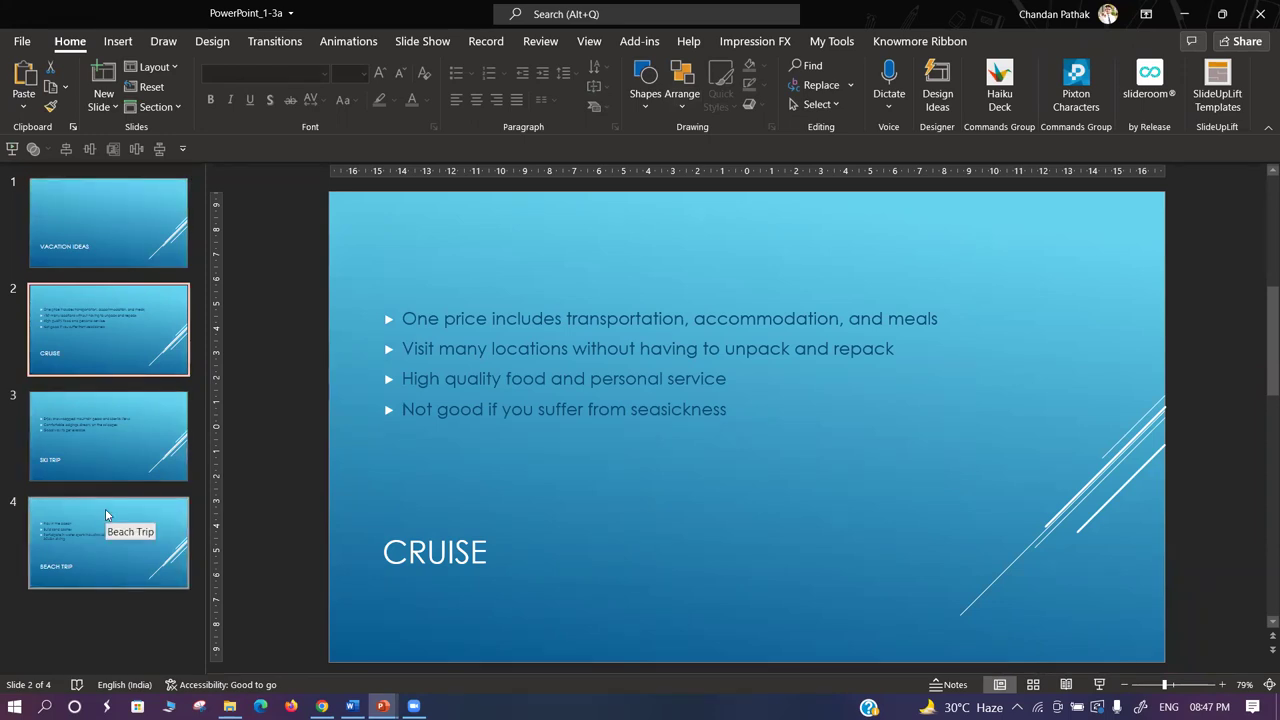
key(alt+Tab)
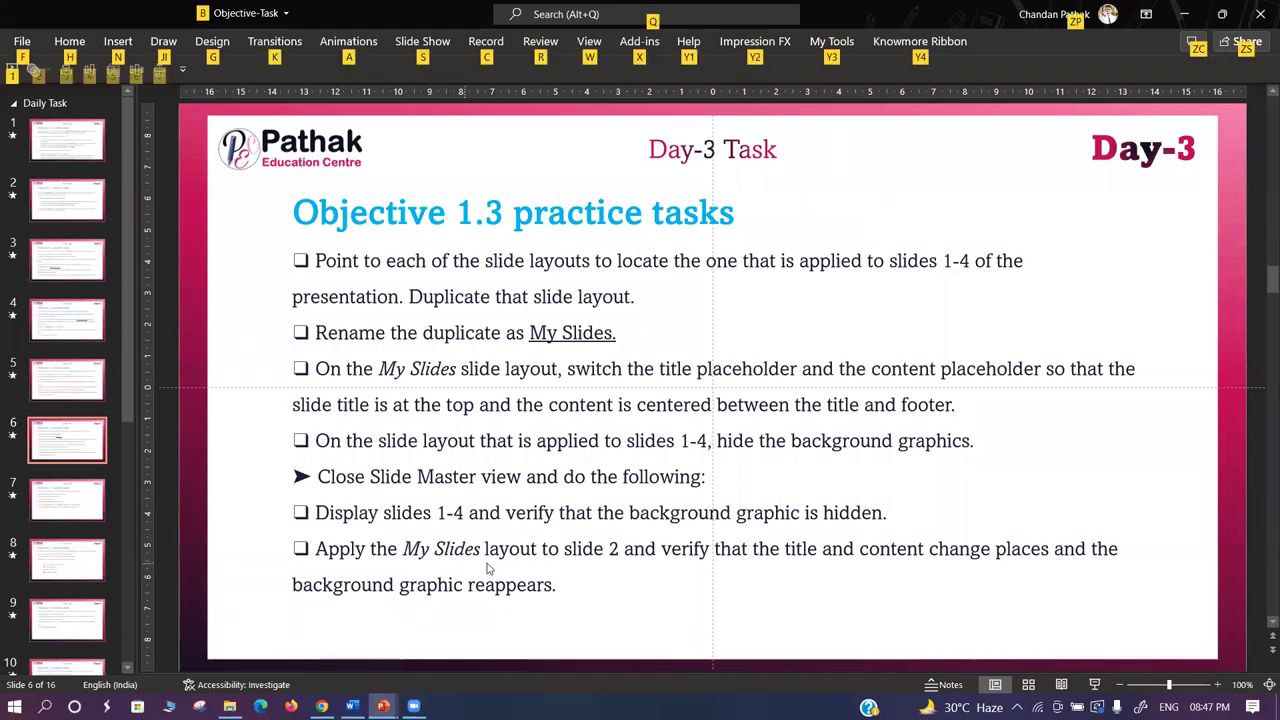
key(alt+Tab)
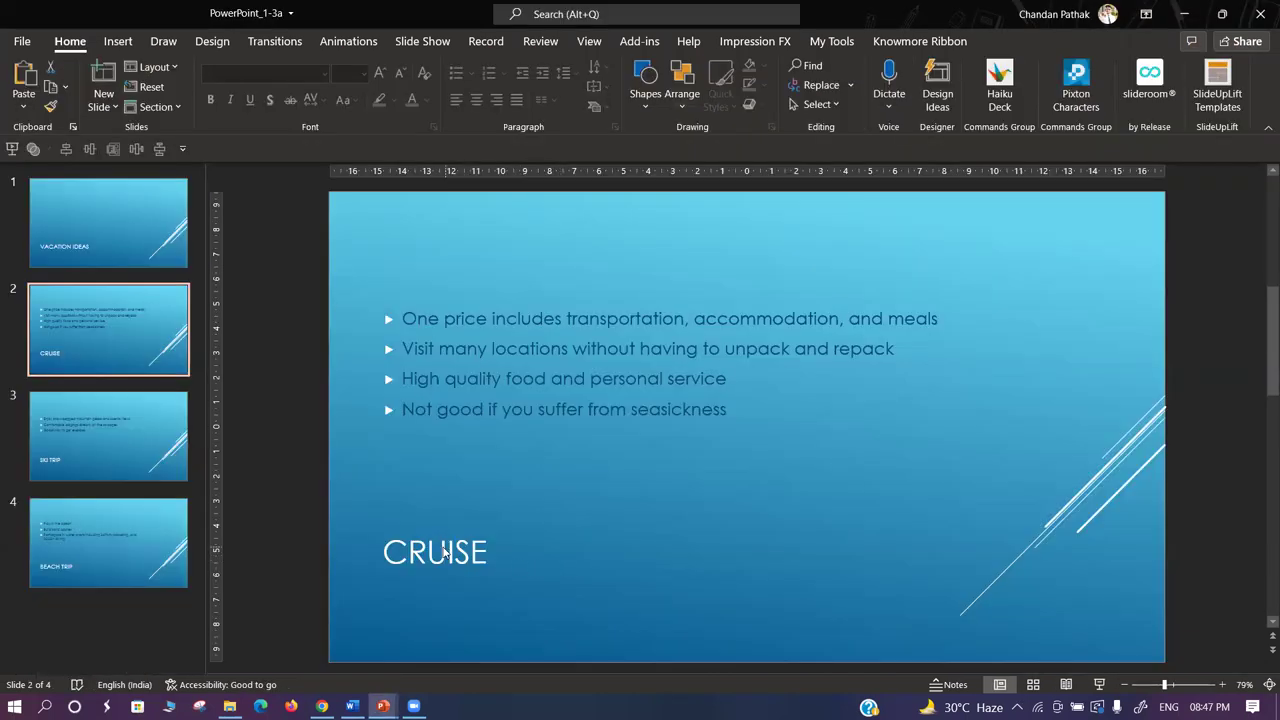
key(alt+Tab)
key(alt+Tab)
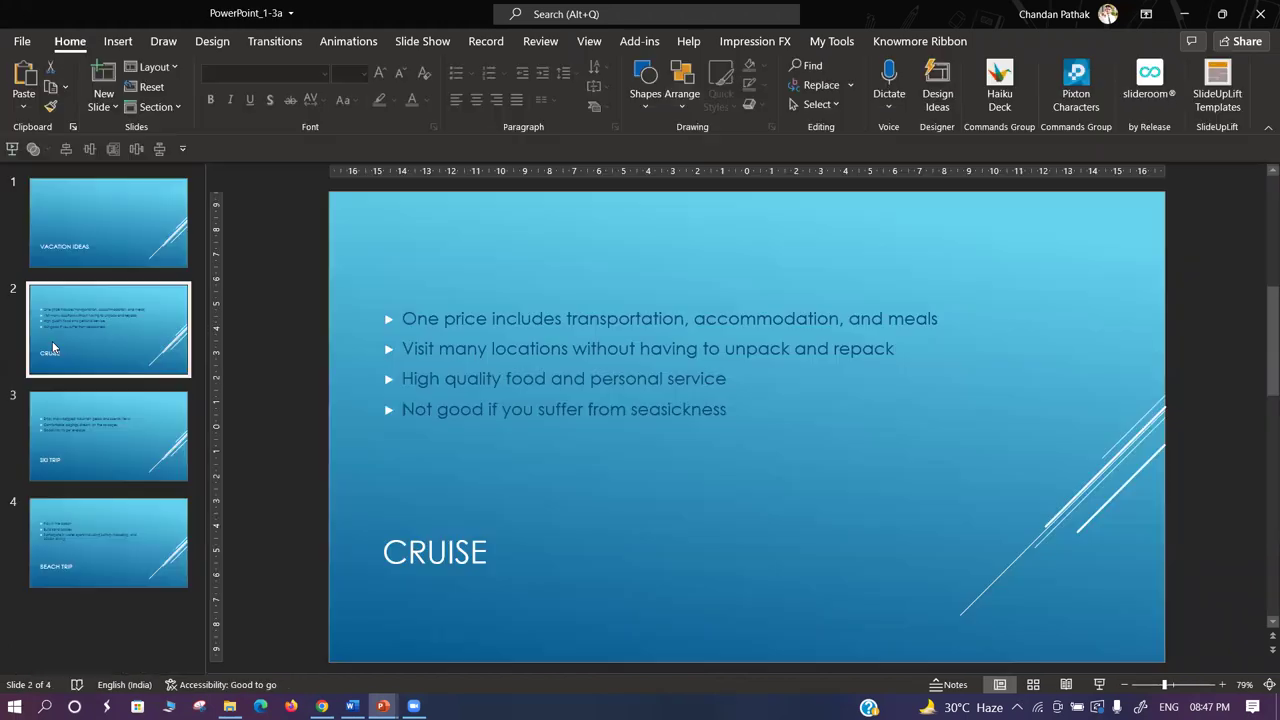
Apply the My Slides layout to slide 2, CRUISE.
right_click(59, 325)
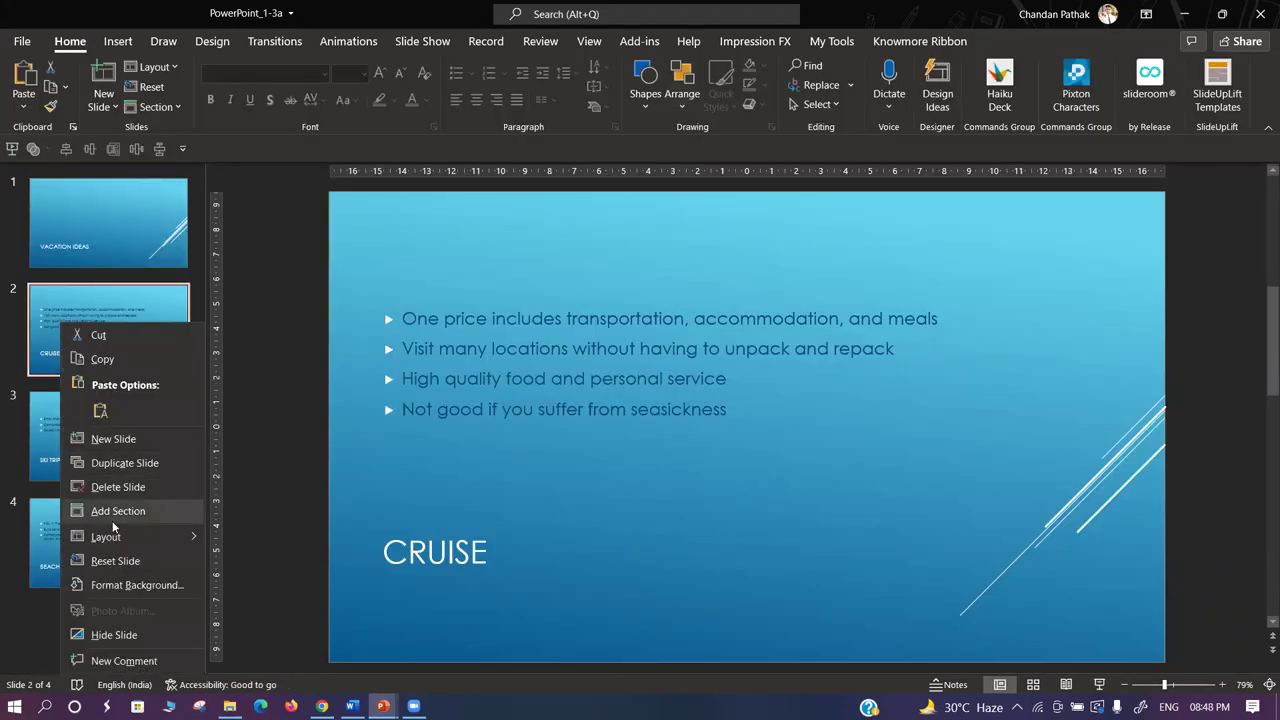
mouse_move(104, 545)
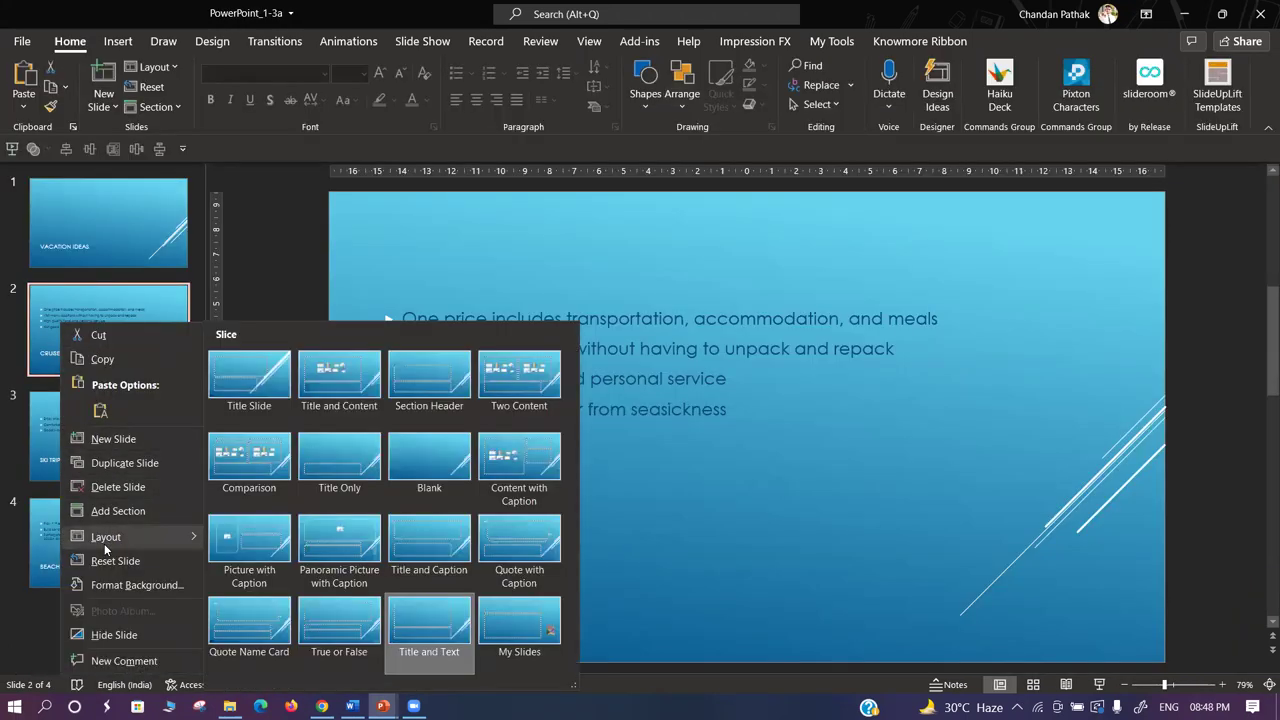
click(516, 648)
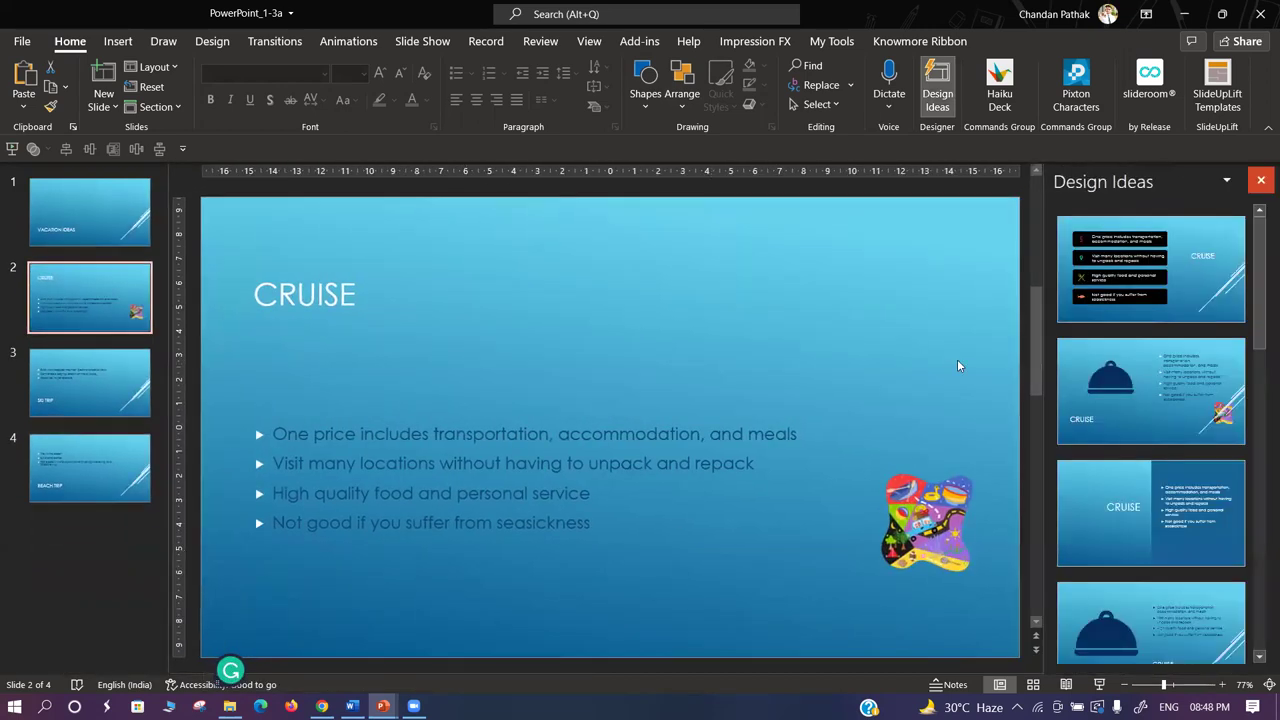
Check the Objective-Task instructions, then save PowerPoint_1-3a with Ctrl+S.
key(alt+Tab)
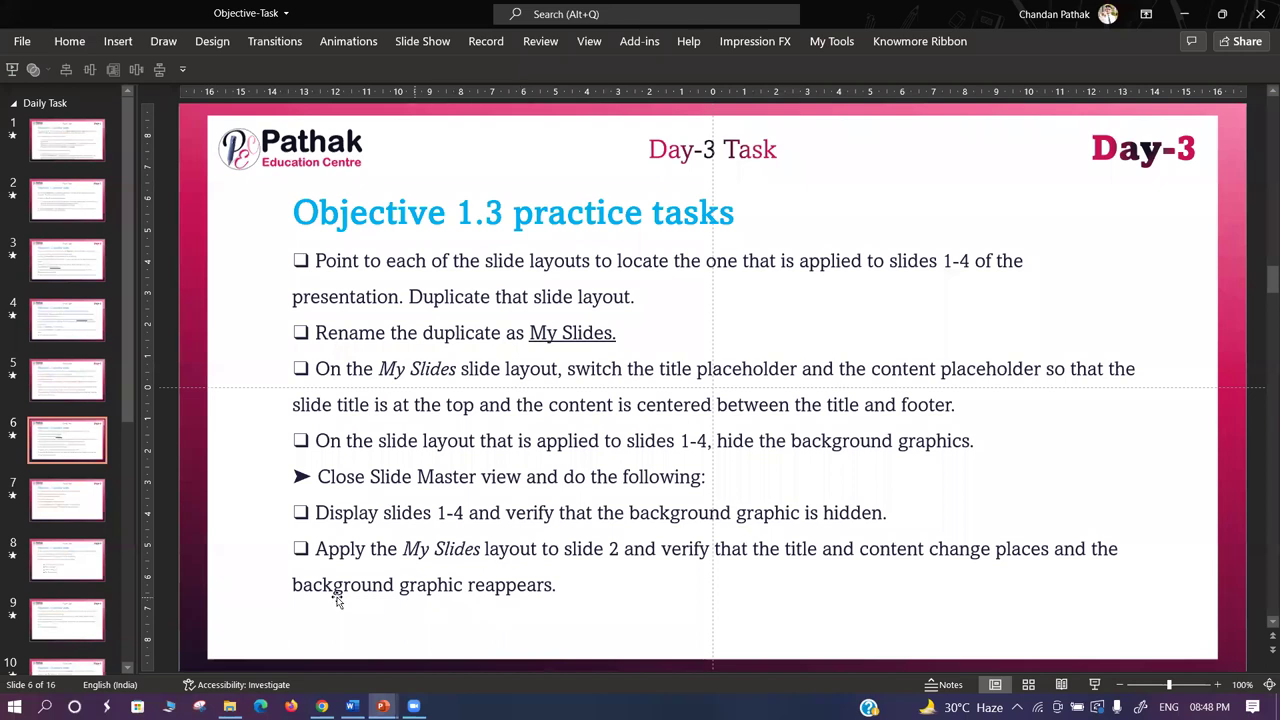
key(alt+Tab)
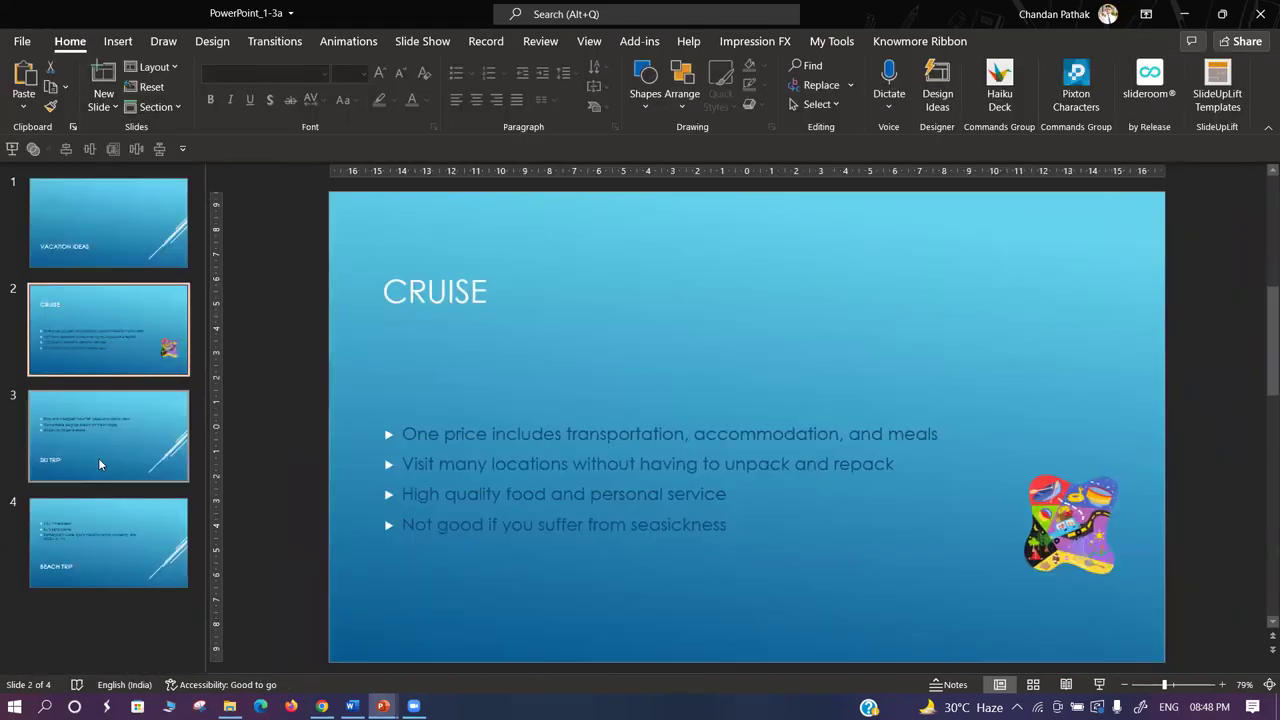
key(ctrl+s)
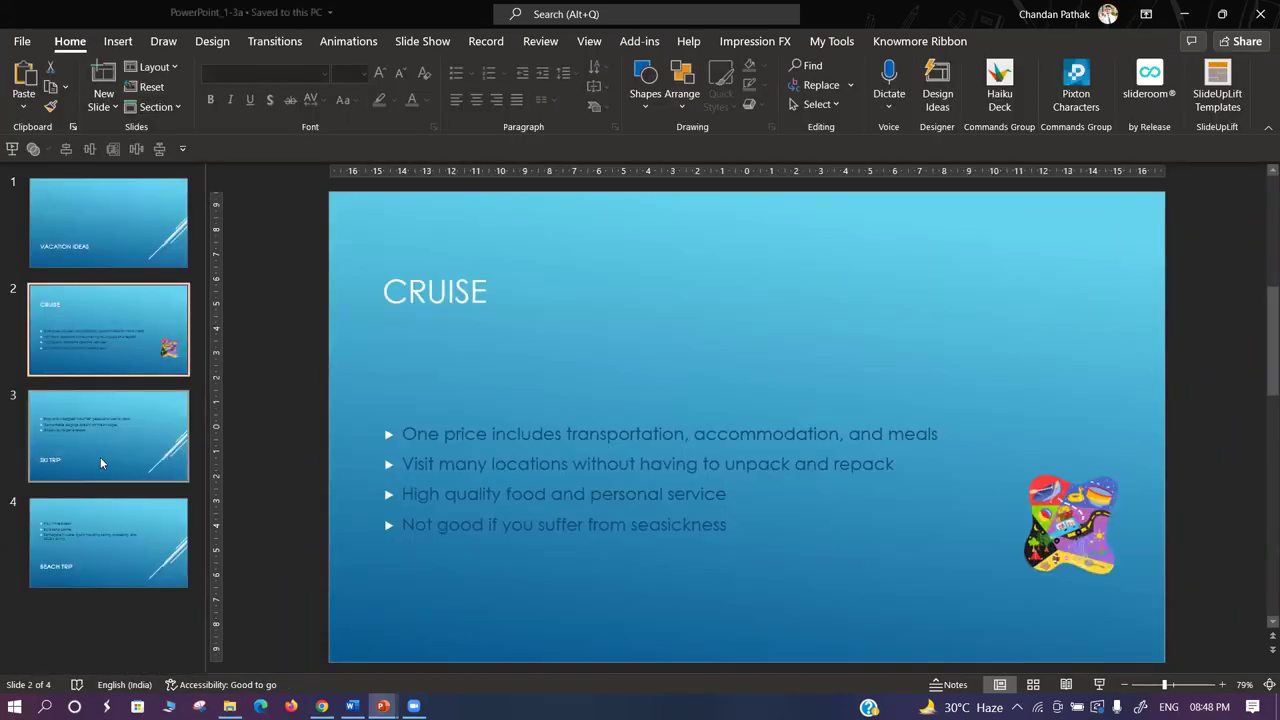
From the Objective1 folder window, open PowerPoint_1-3_results for comparison.
click(229, 706)
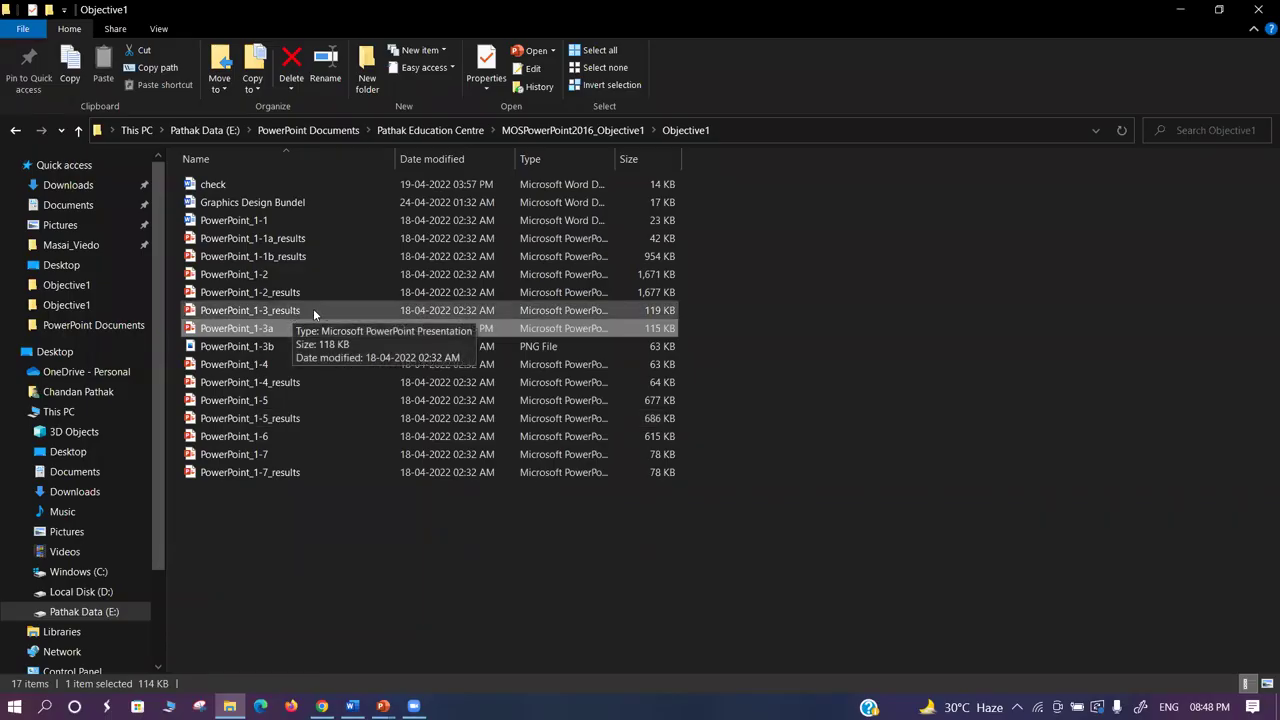
double_click(313, 311)
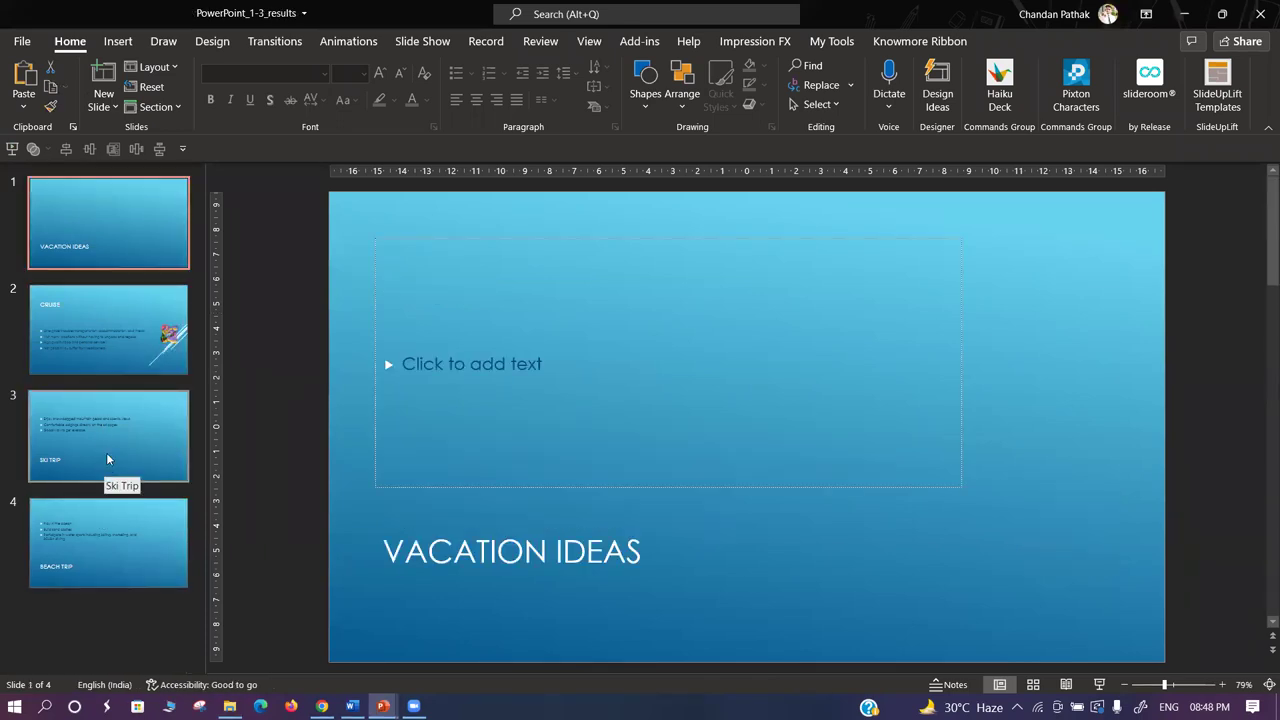
Check which layout the results file's slide 2 CRUISE uses, then return to PowerPoint_1-3a.
click(107, 424)
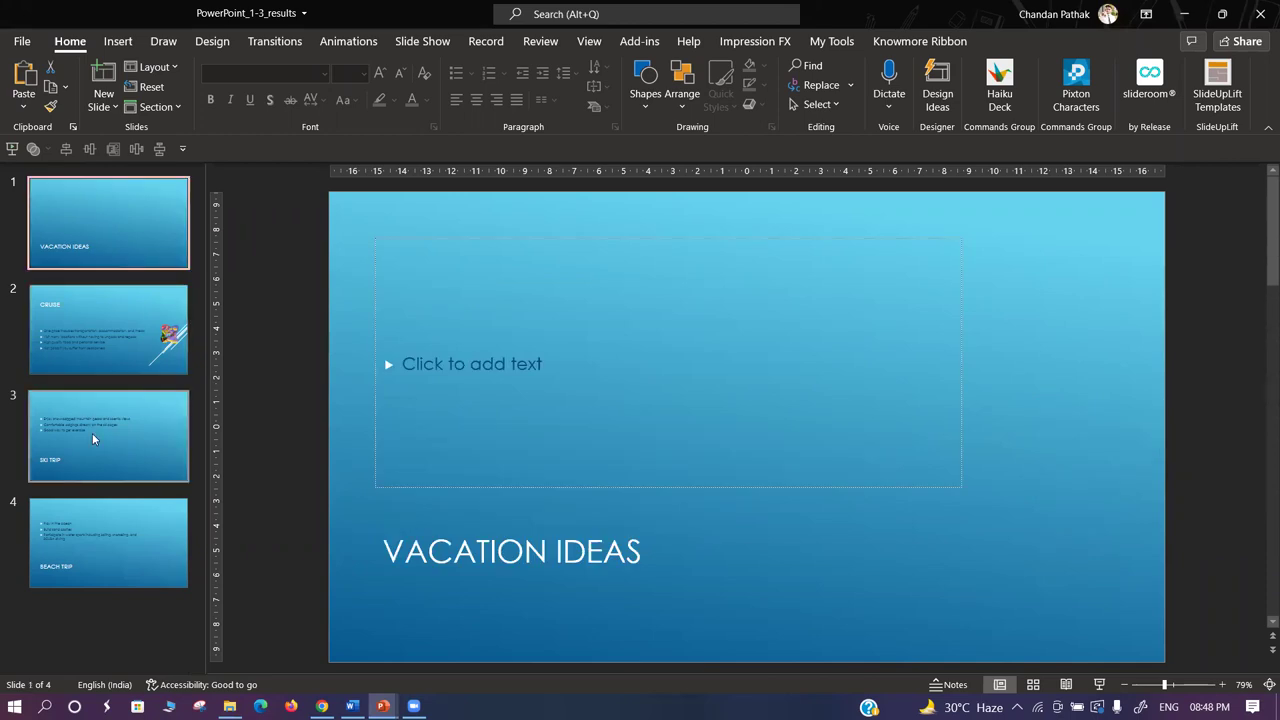
click(109, 520)
click(89, 457)
click(94, 337)
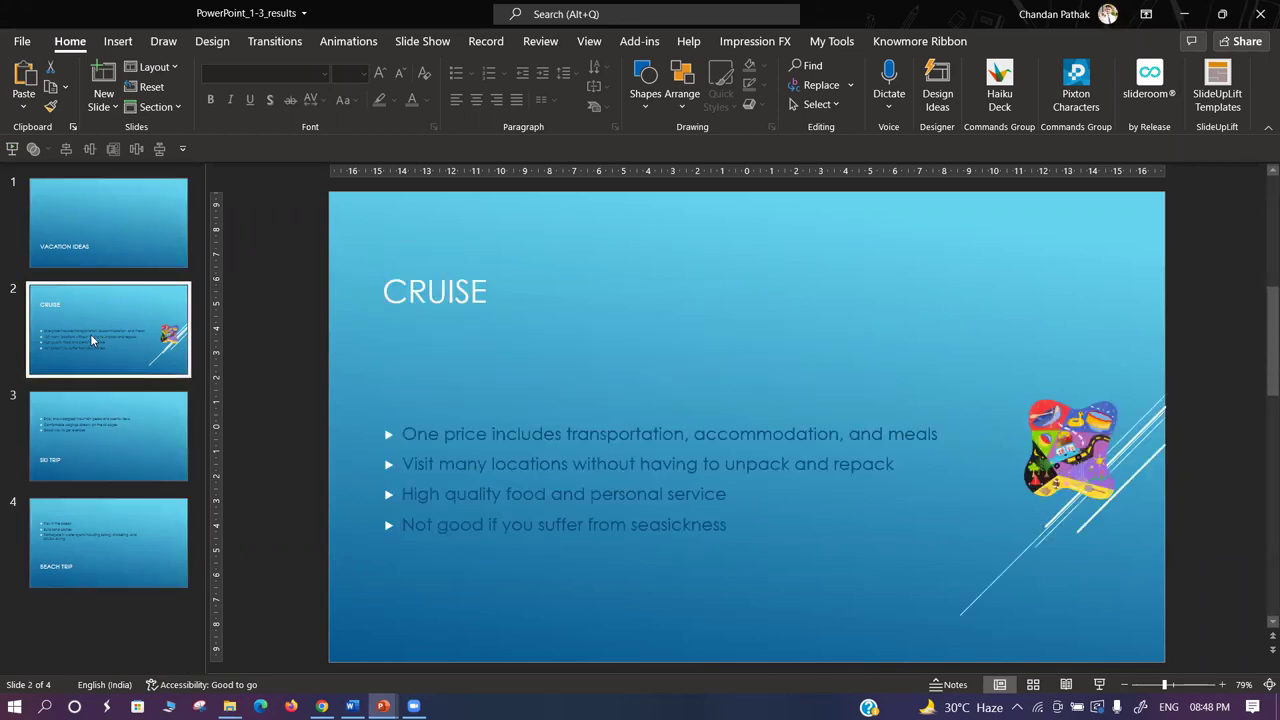
right_click(91, 341)
mouse_move(140, 549)
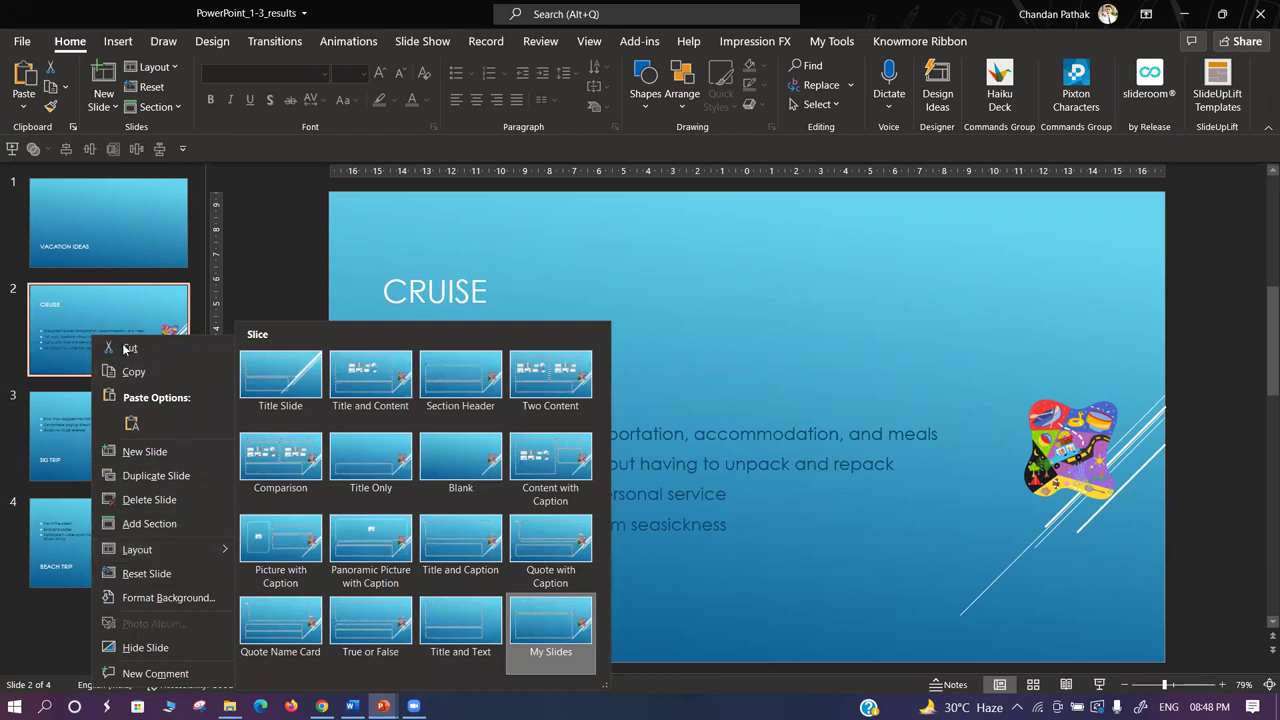
click(50, 612)
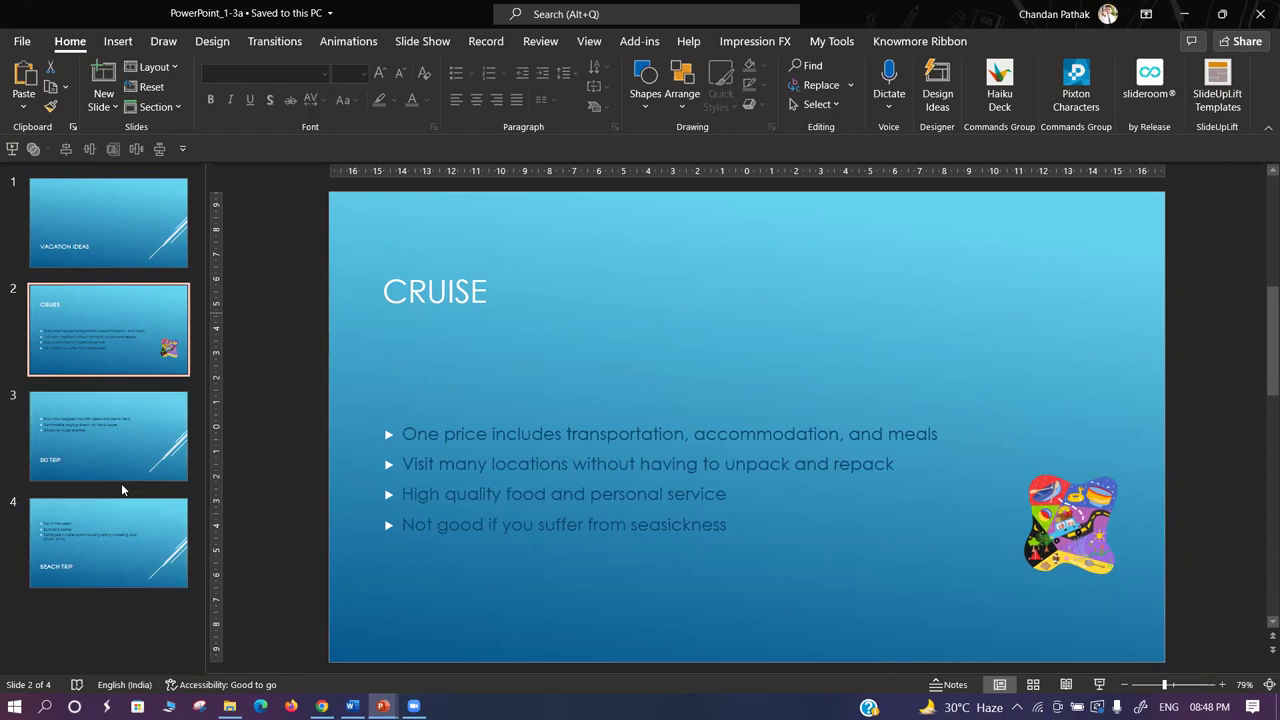
key(alt+Tab)
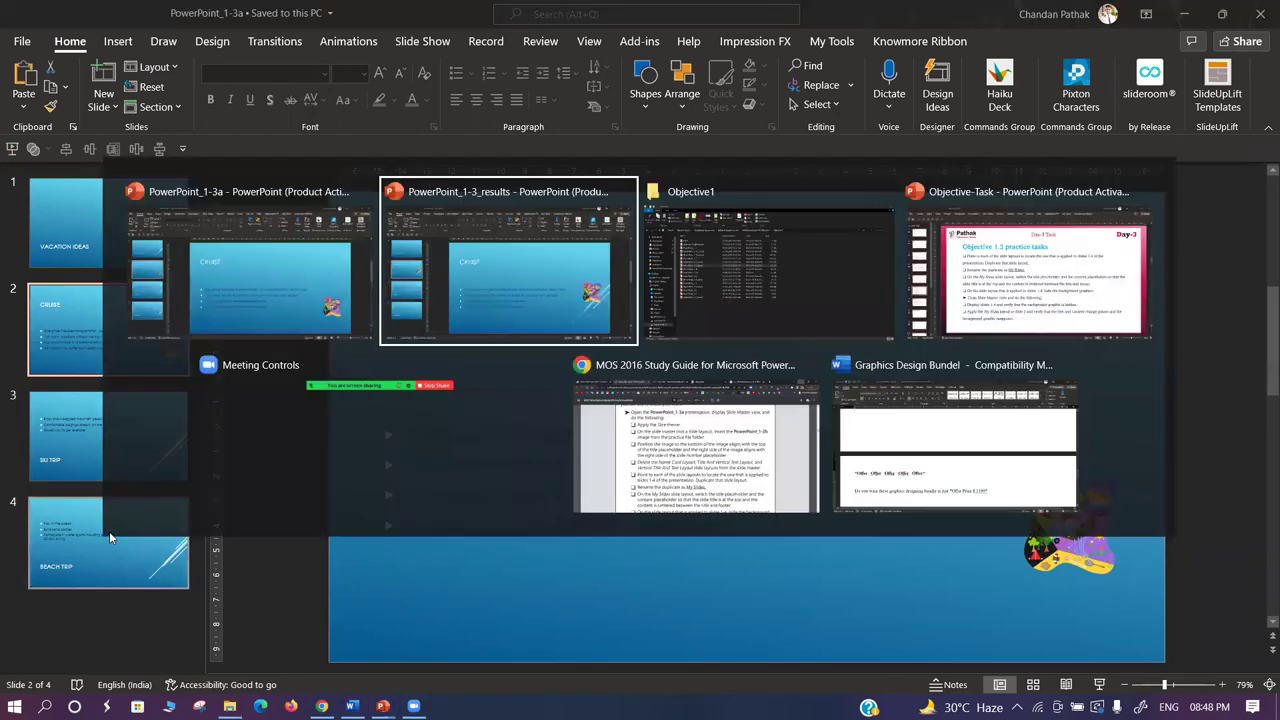
key(alt+Tab)
key(alt+Tab)
key(alt+Tab)
key(alt+Tab)
key(alt+Tab)
key(alt+Tab)
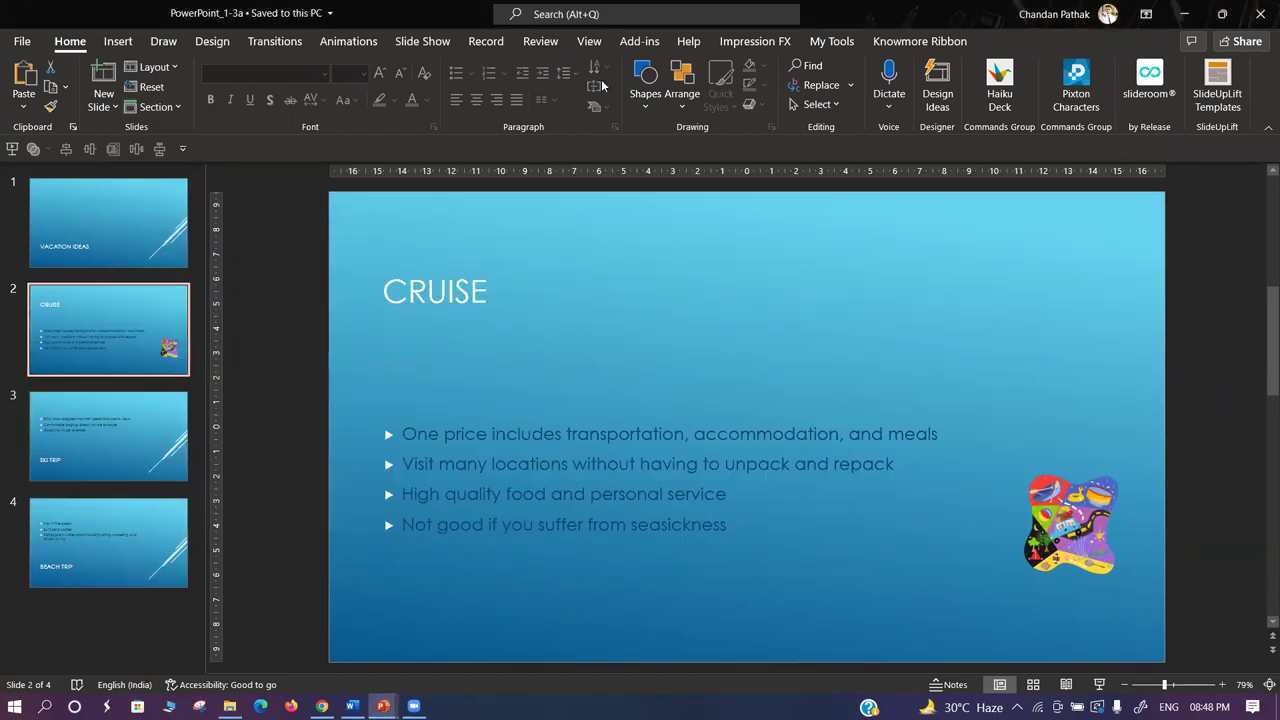
Enter Slide Master view and browse from the slide master down to the last layout.
click(589, 41)
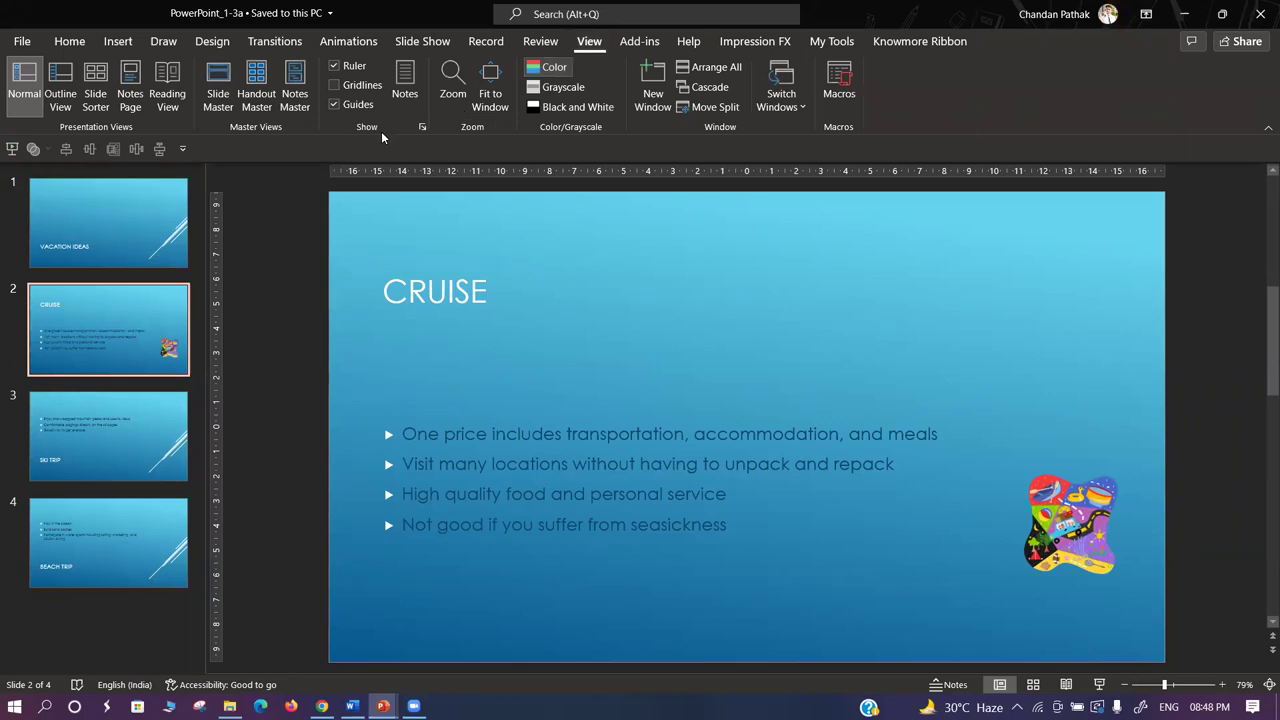
click(212, 108)
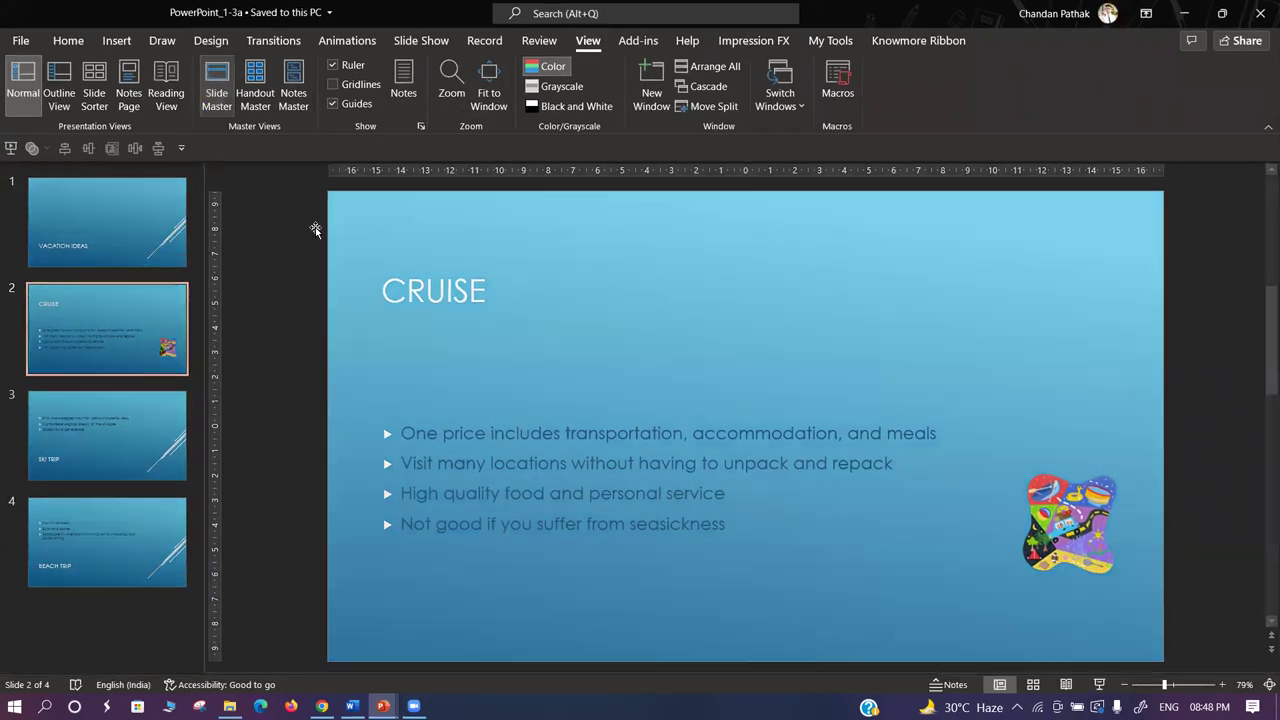
scroll(128, 244, up, 5)
scroll(128, 244, up, 3)
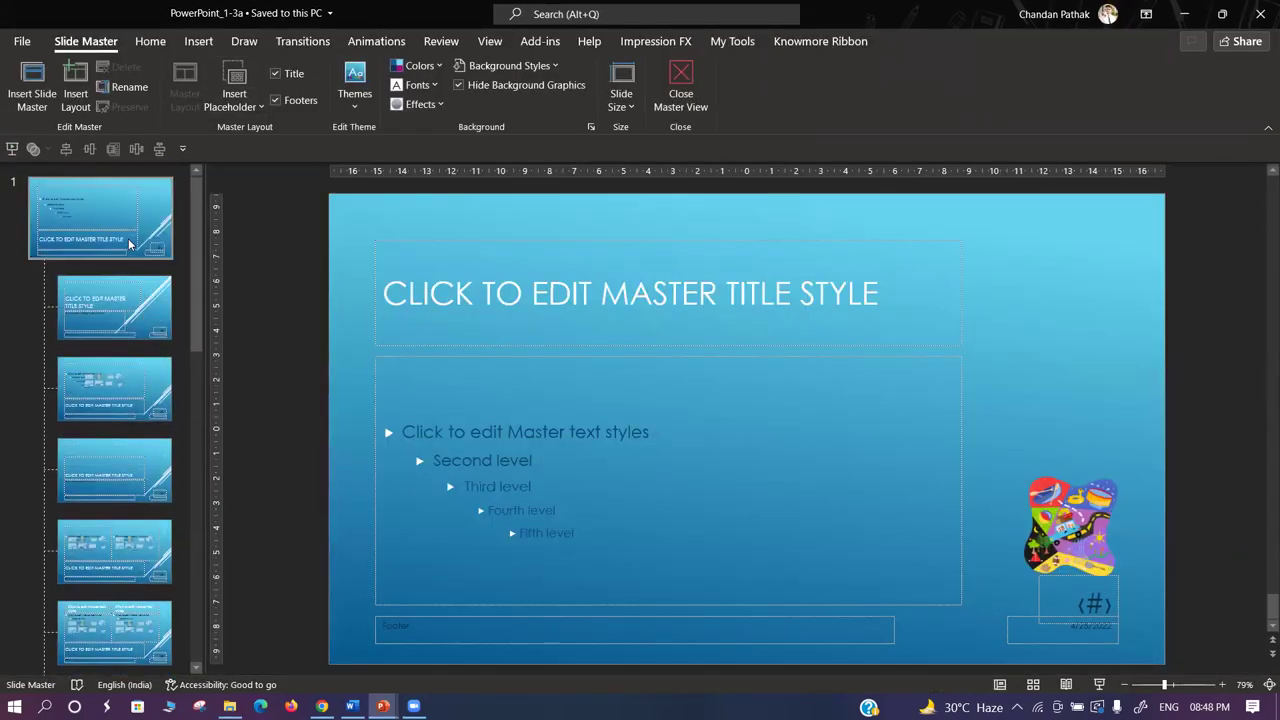
click(128, 244)
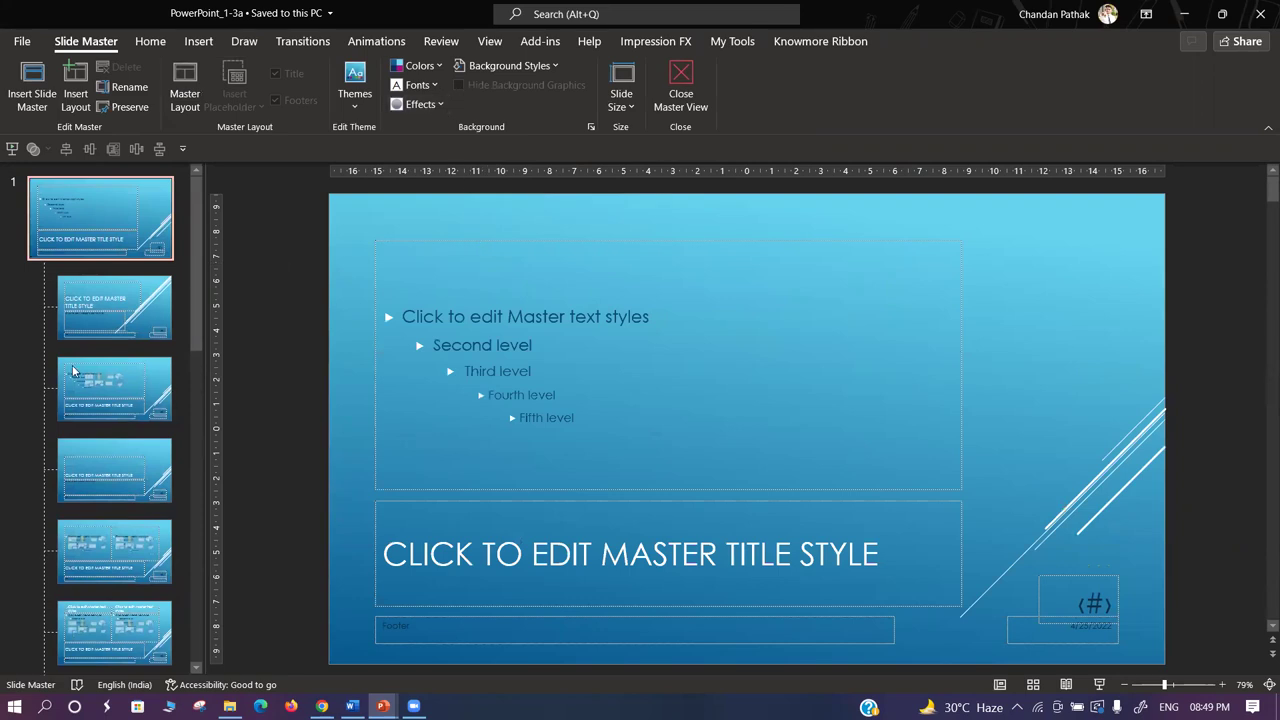
click(101, 310)
scroll(124, 370, down, 5)
scroll(180, 615, down, 5)
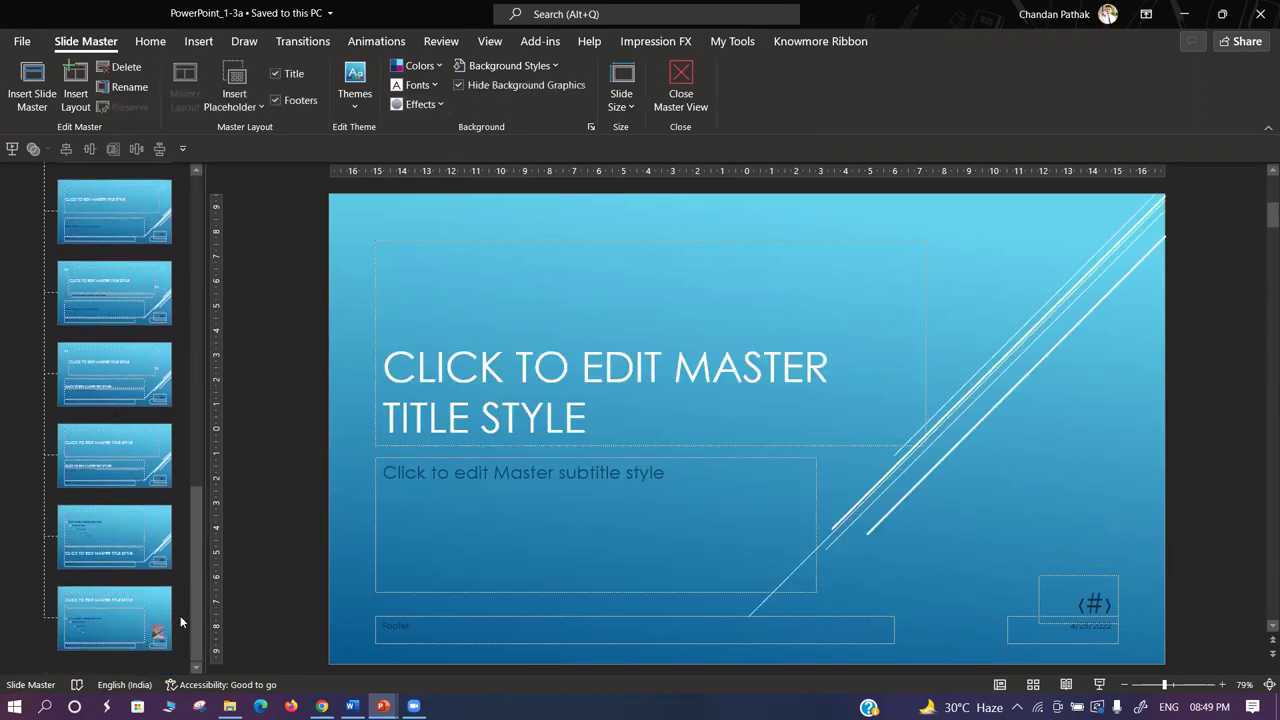
click(130, 617)
Hide background graphics on the title-at-bottom layout, then close Master View.
click(144, 543)
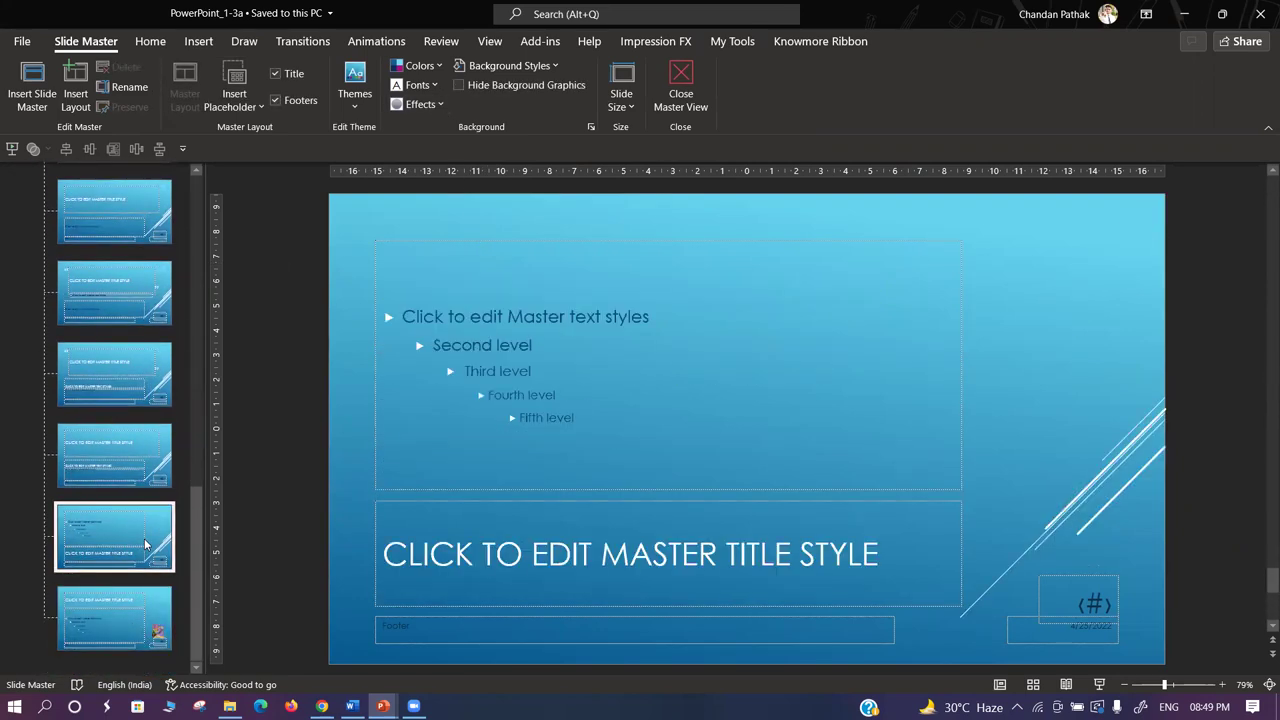
click(459, 85)
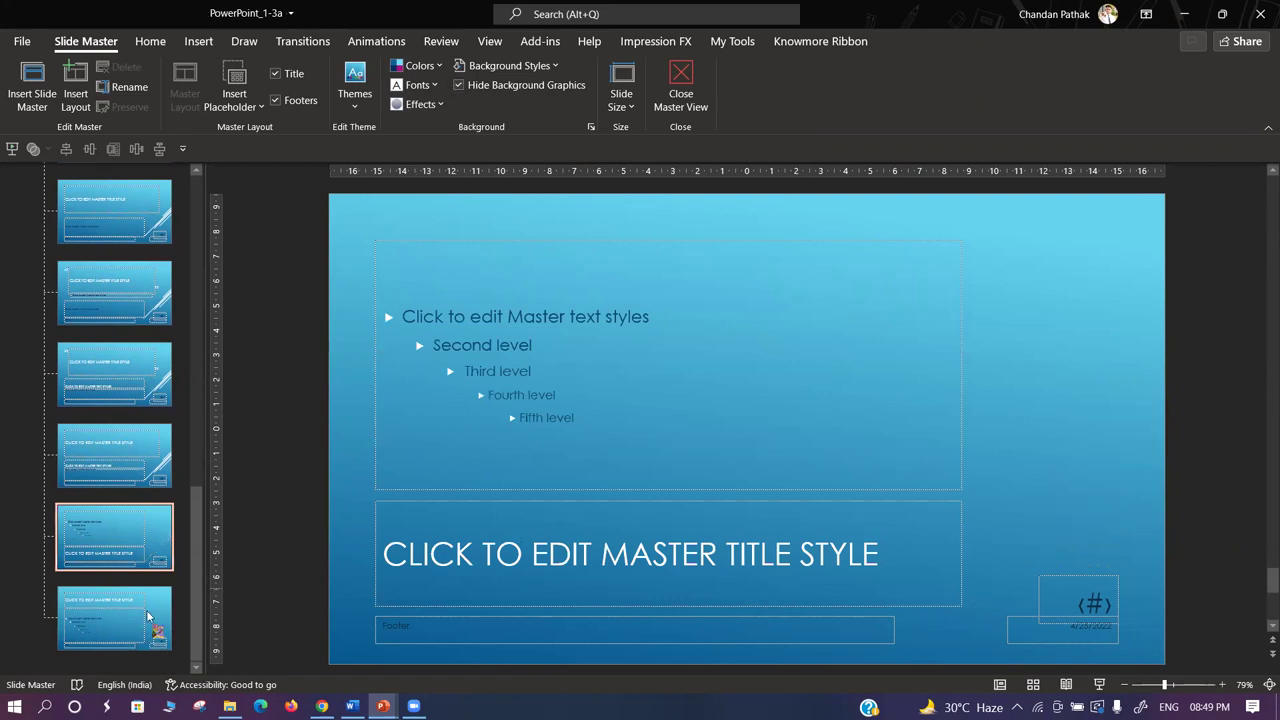
click(147, 616)
click(459, 85)
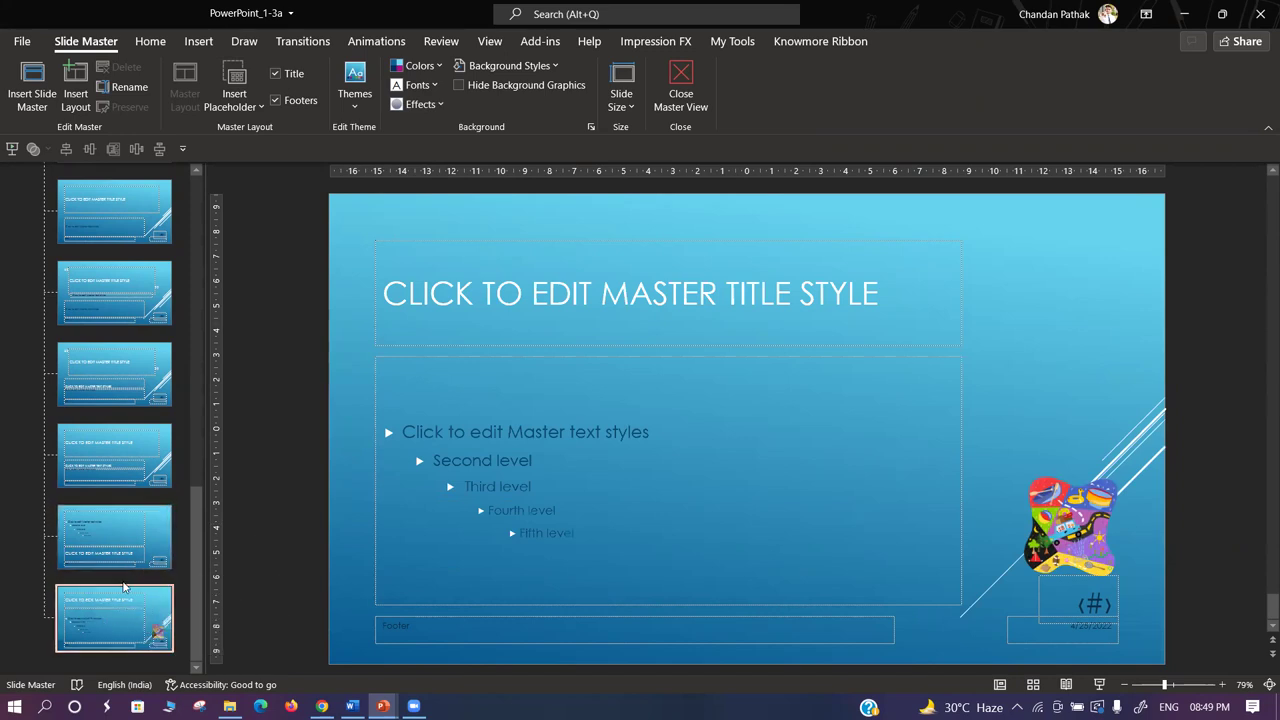
click(150, 545)
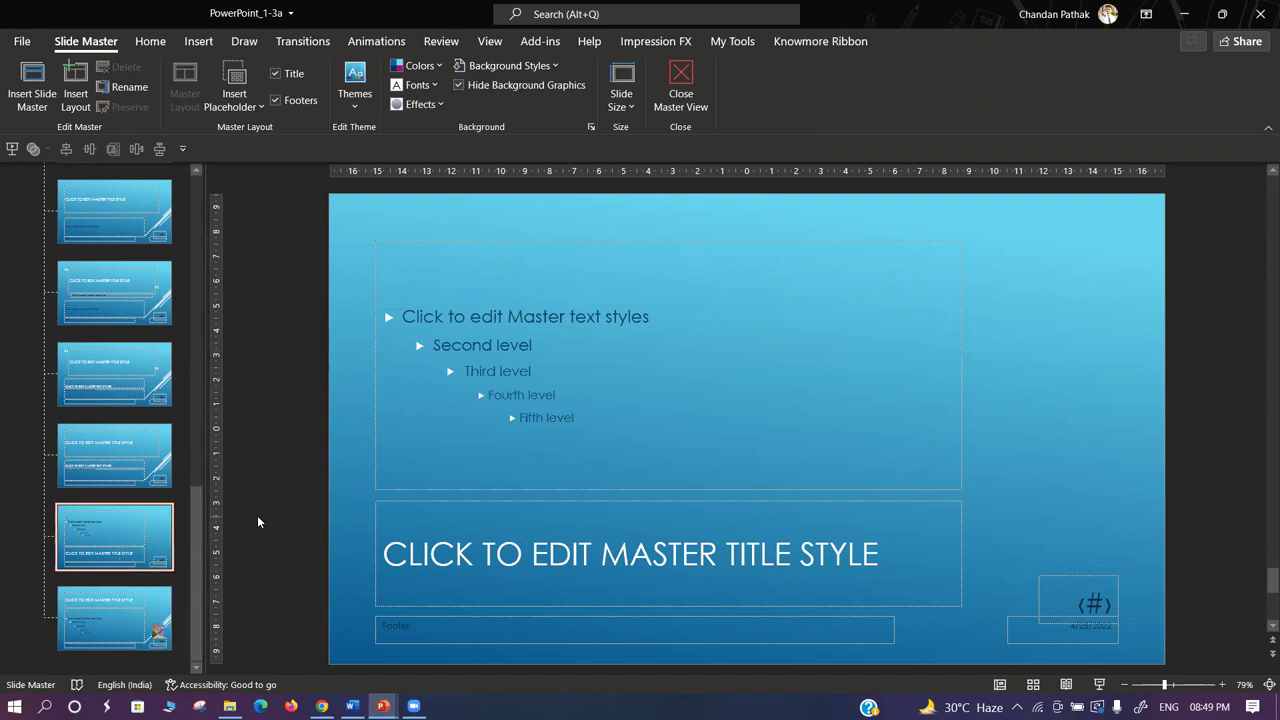
click(695, 118)
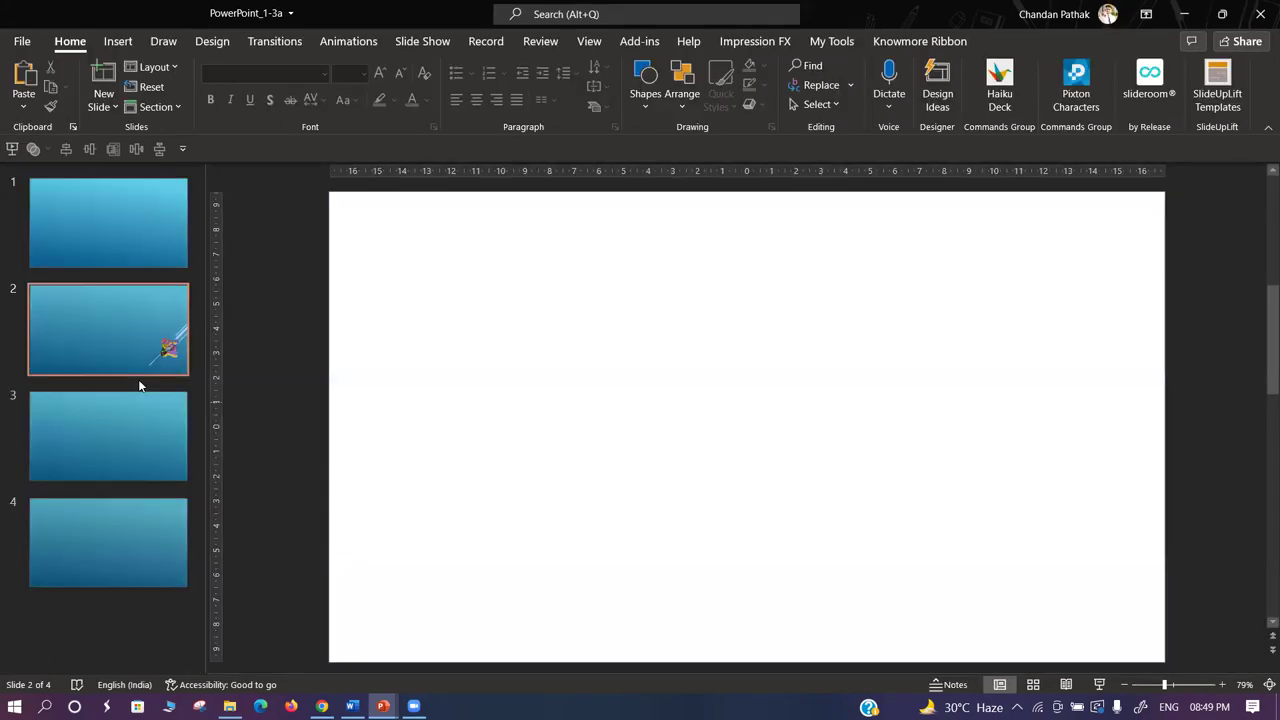
Review PowerPoint_1-3a slides 1-4: VACATION IDEAS, CRUISE, SKI TRIP, BEACH TRIP.
key(alt+Tab)
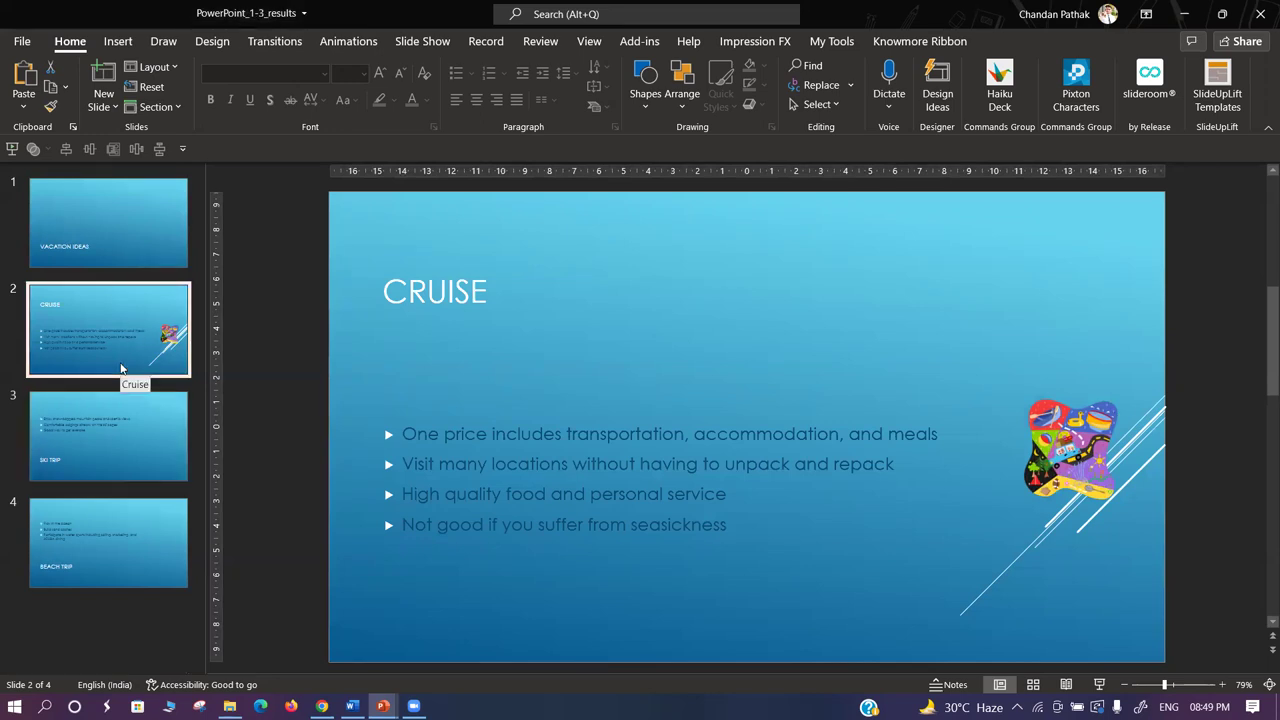
key(alt+Tab)
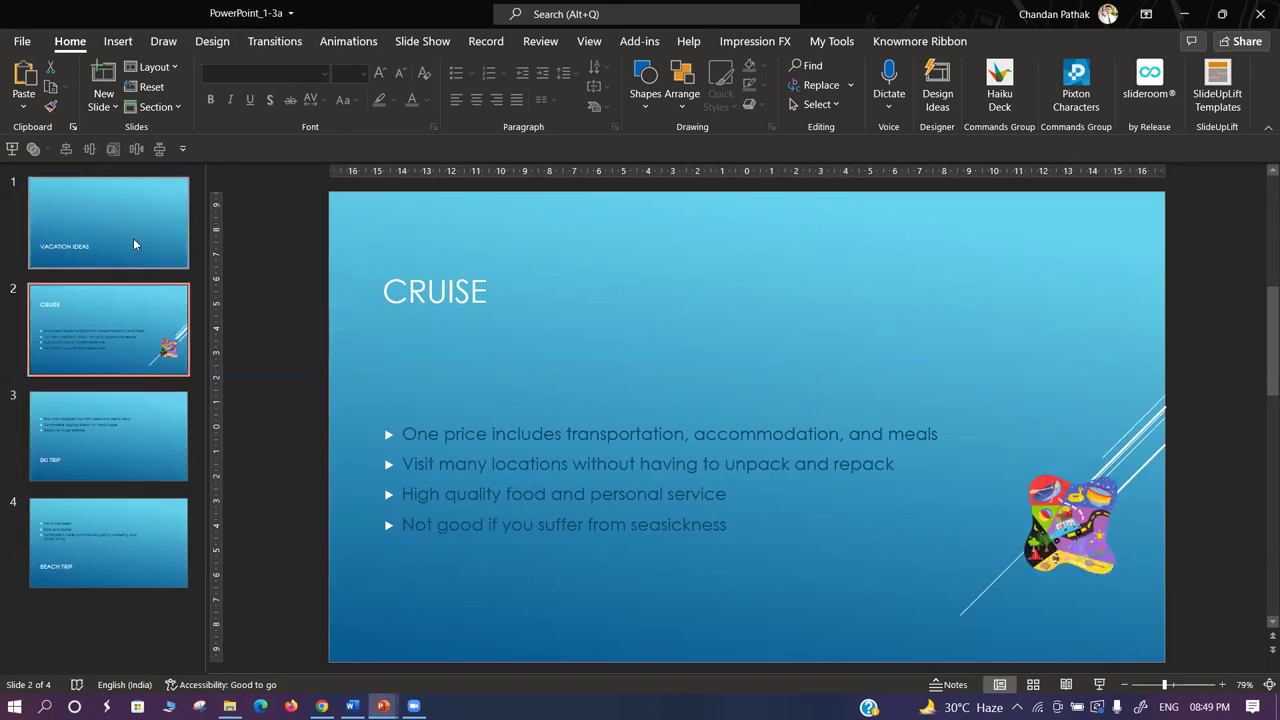
click(133, 238)
click(126, 362)
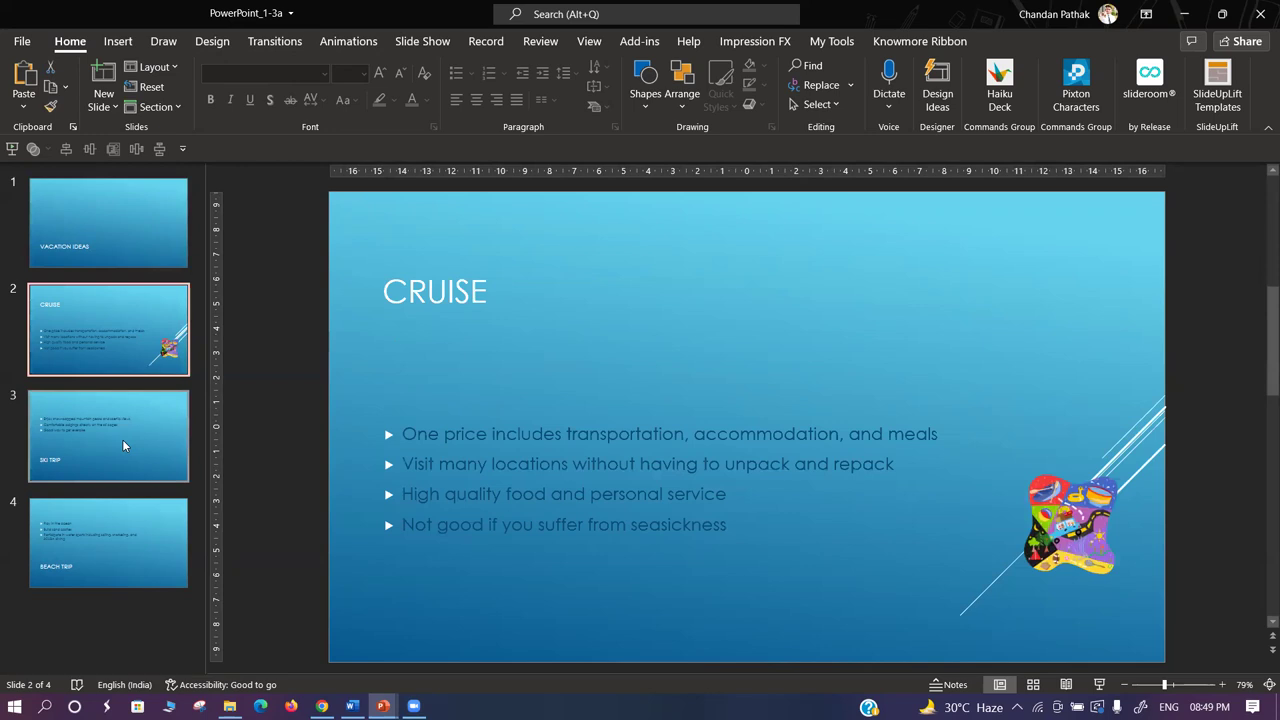
click(122, 439)
click(113, 538)
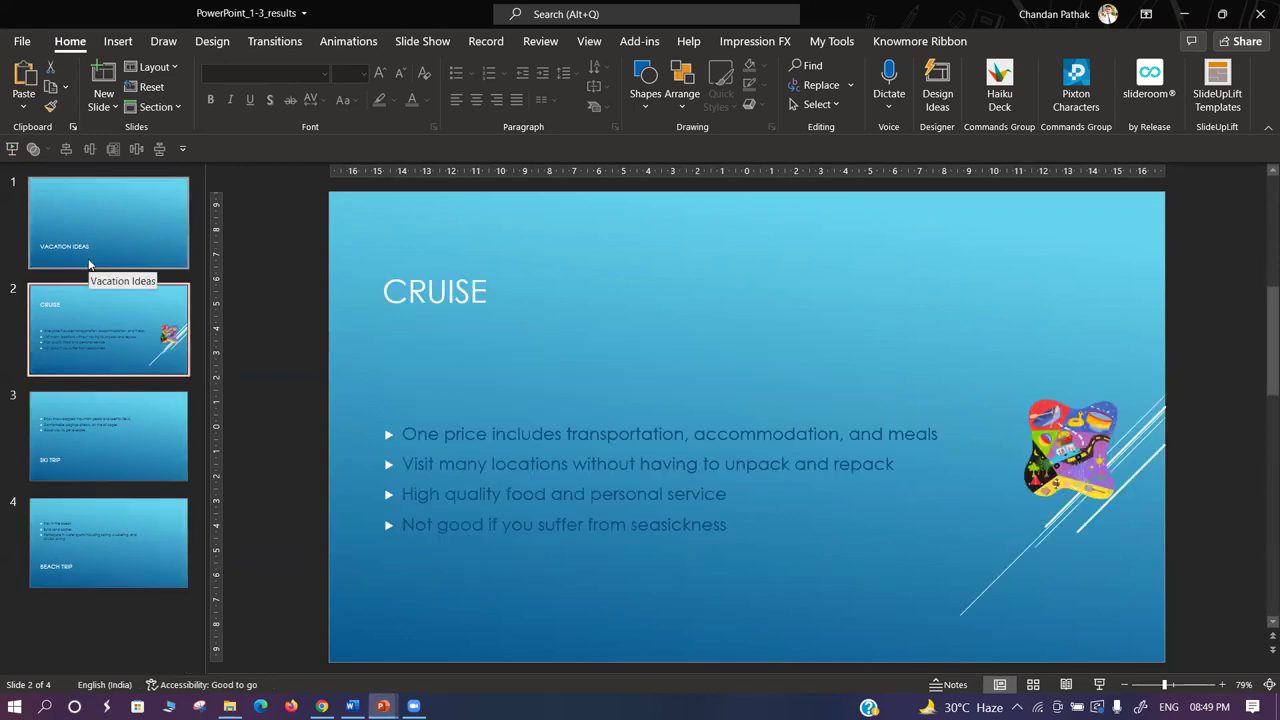
Review the results file's slides 1-4 for comparison, ending on BEACH TRIP.
click(94, 231)
click(94, 330)
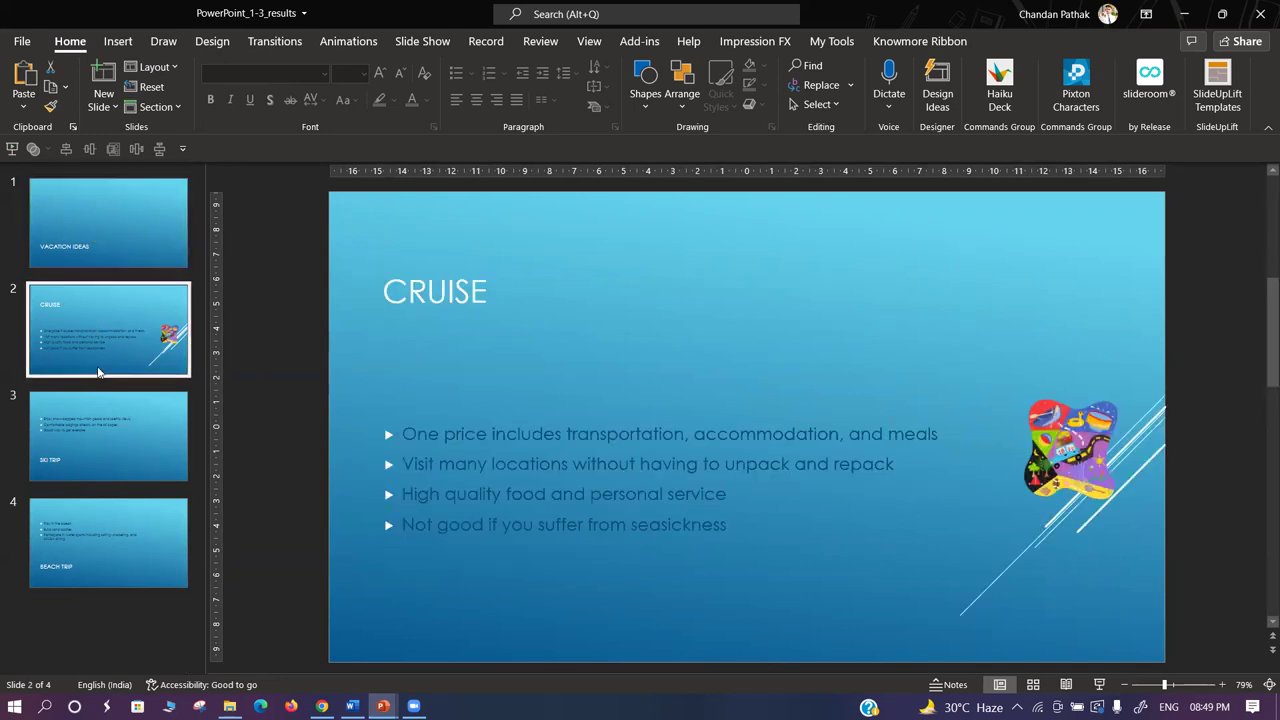
click(100, 425)
click(82, 538)
click(88, 655)
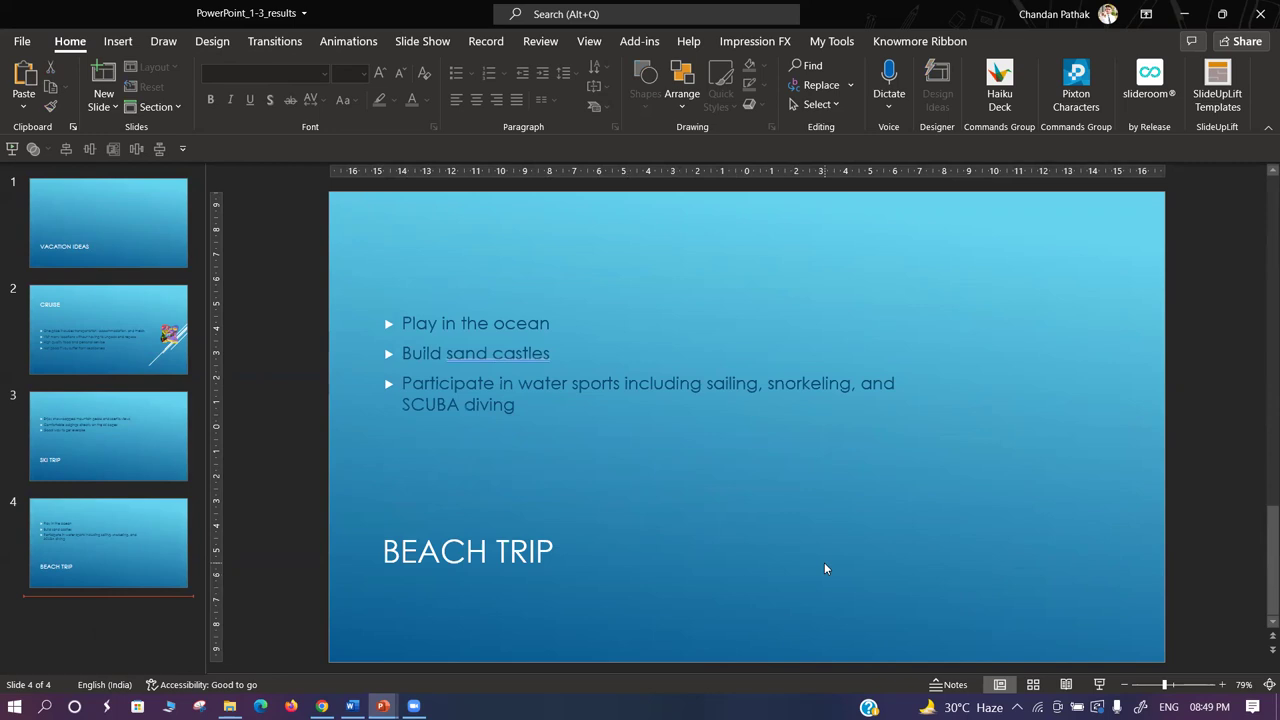